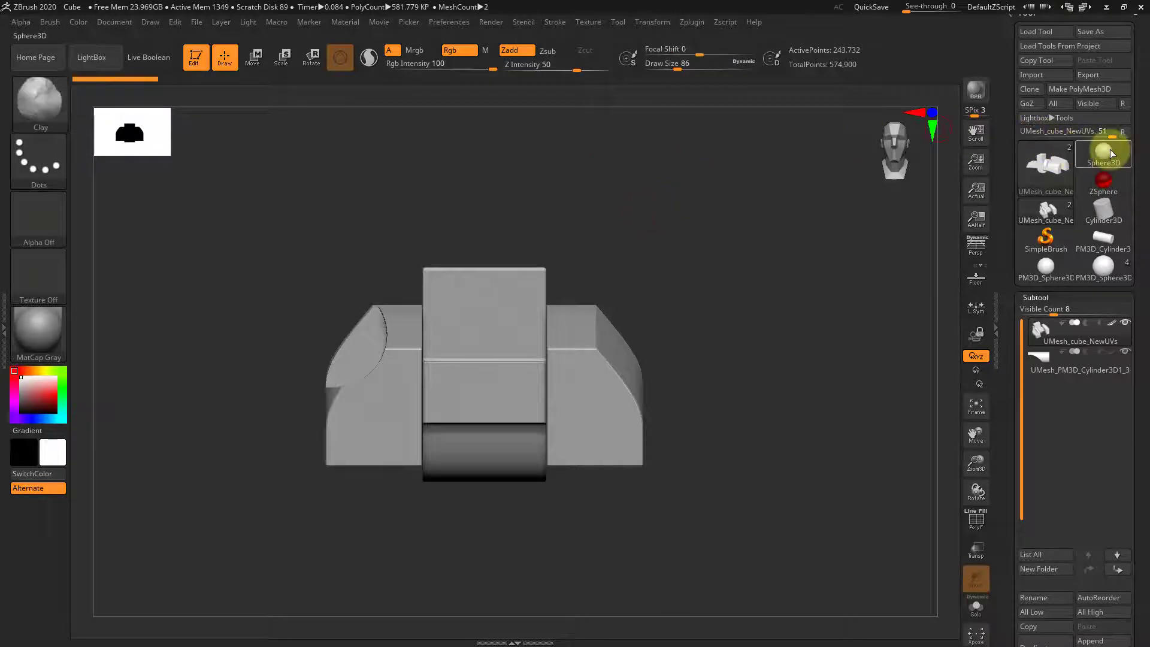
Open the Cube.ZPR project from the project library.
double_click(432, 220)
left_click(616, 355)
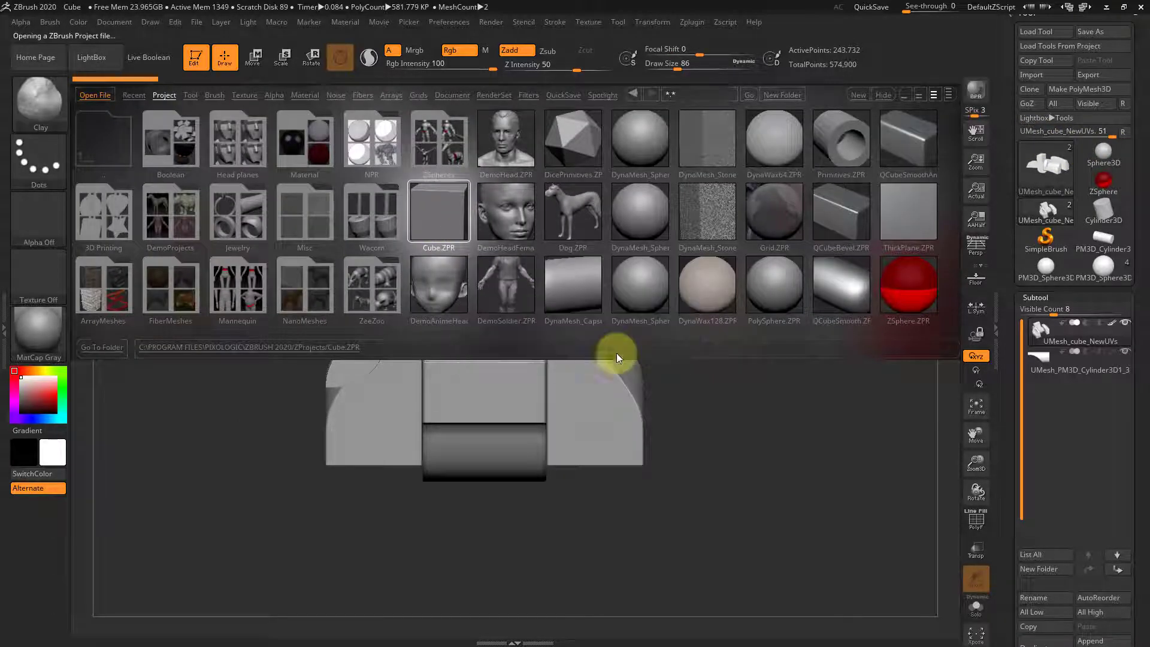
Delete the cube's lower subdivision levels and DynaMesh it at a resolution of 512.
left_click(1042, 284)
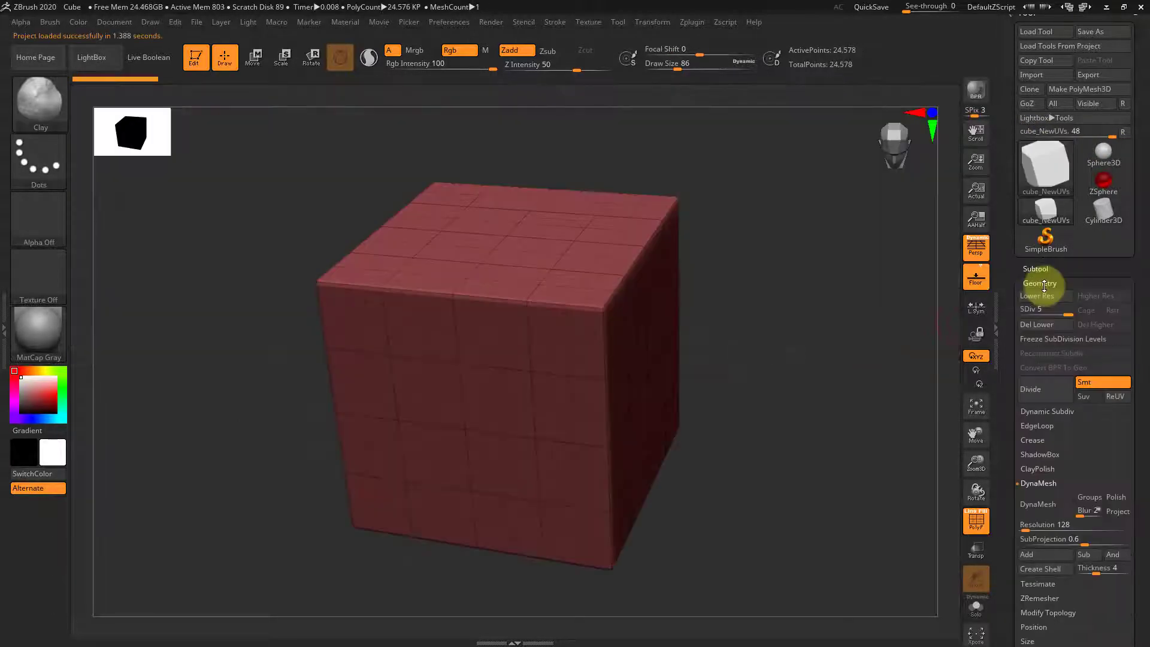
left_click_drag(1008, 359, 1019, 290)
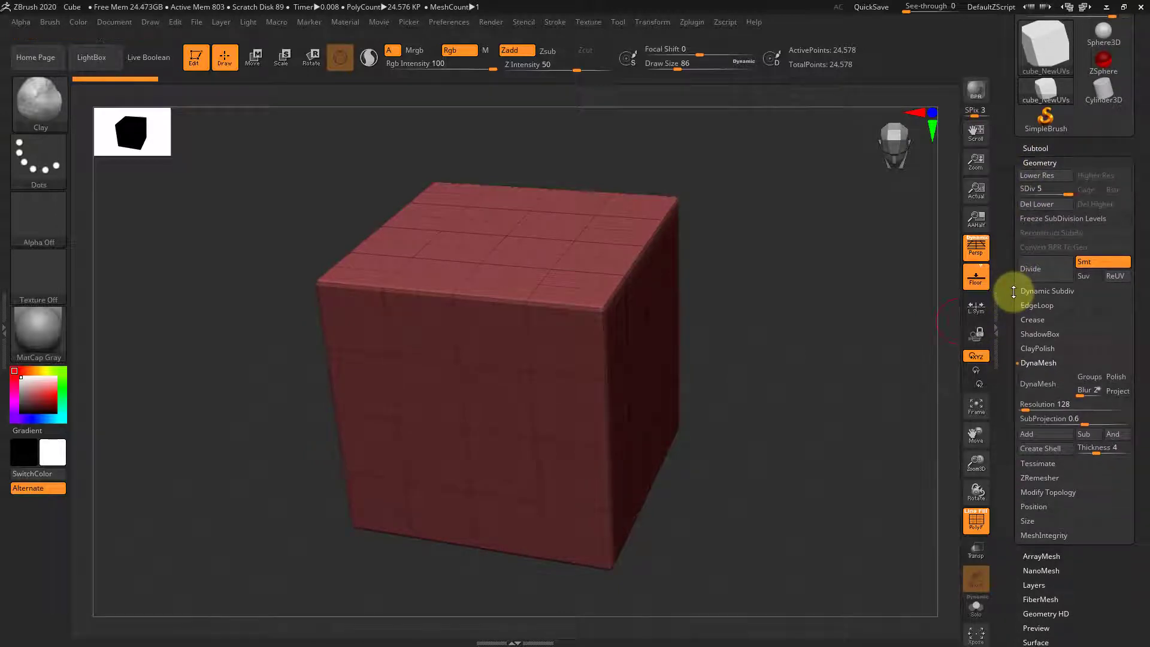
left_click(1047, 405)
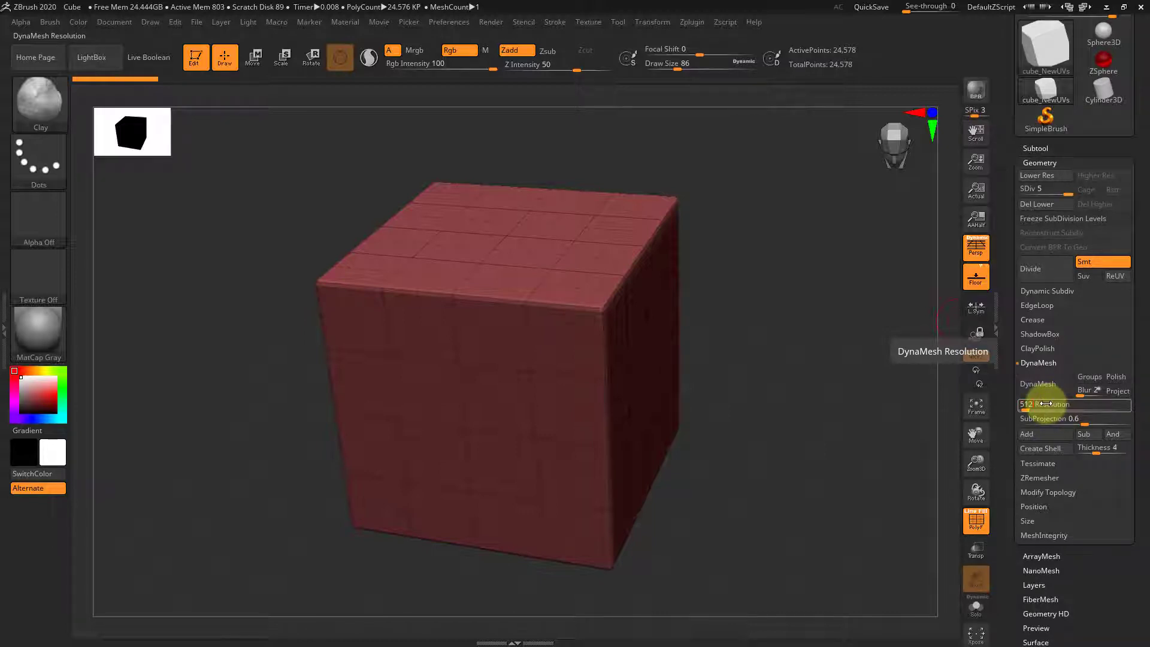
left_click(1054, 205)
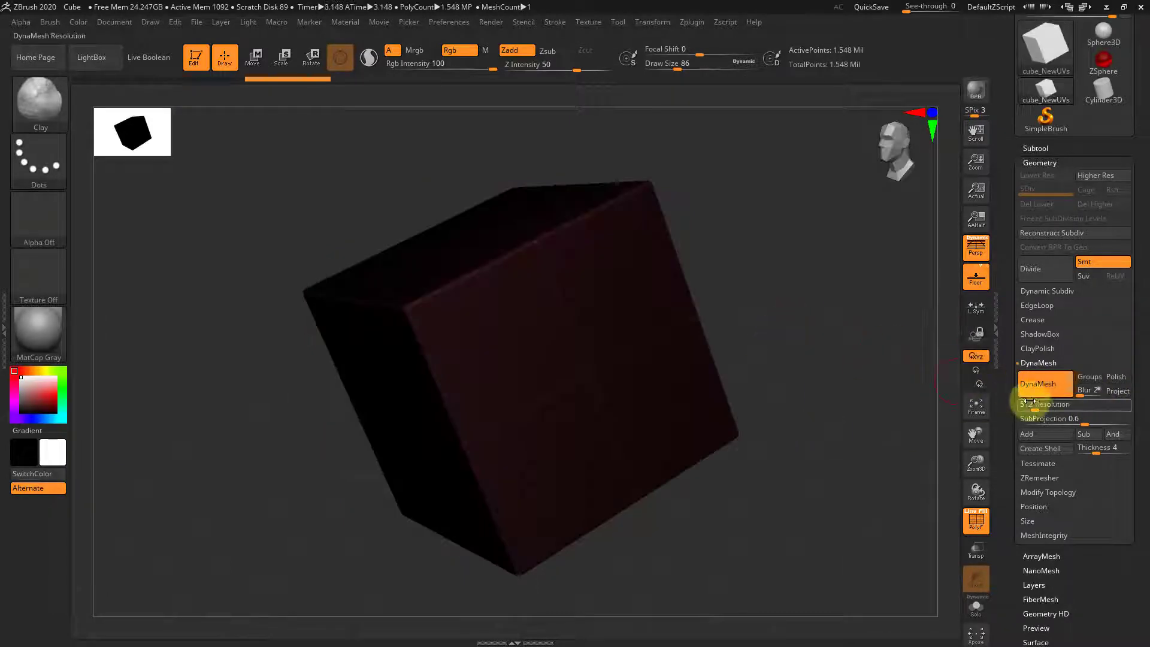
Undo the DynaMesh operation and remesh the cube with a DynaMesh resolution of 256.
key("ctrl+z")
left_click(1034, 404)
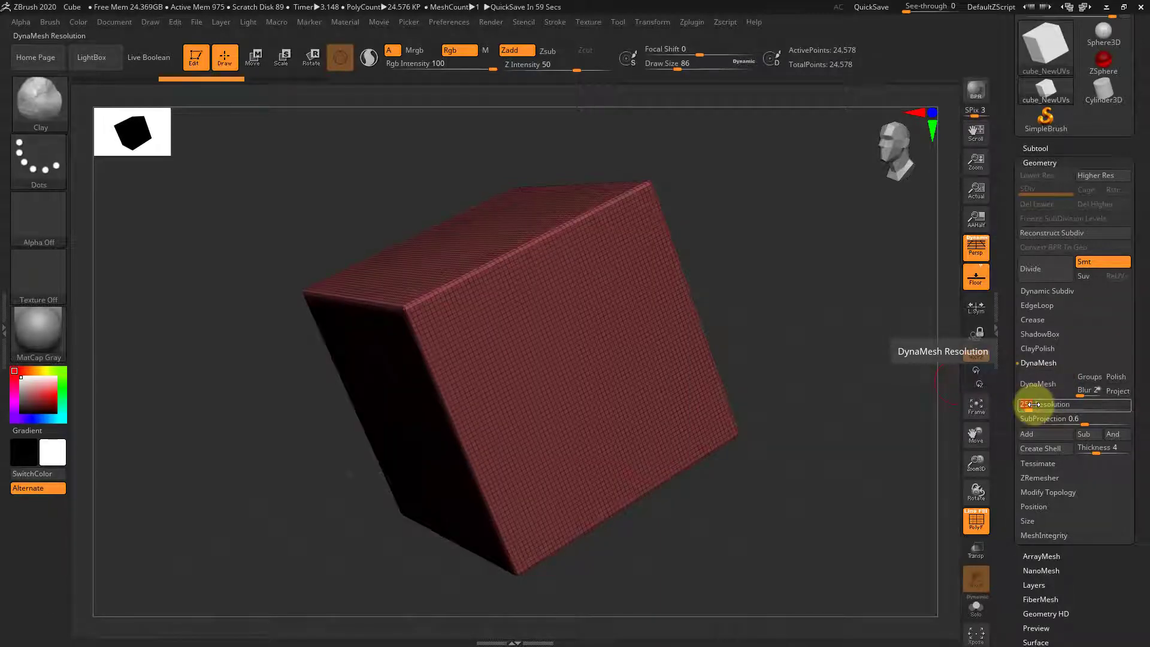
key("Return")
left_click(1046, 387)
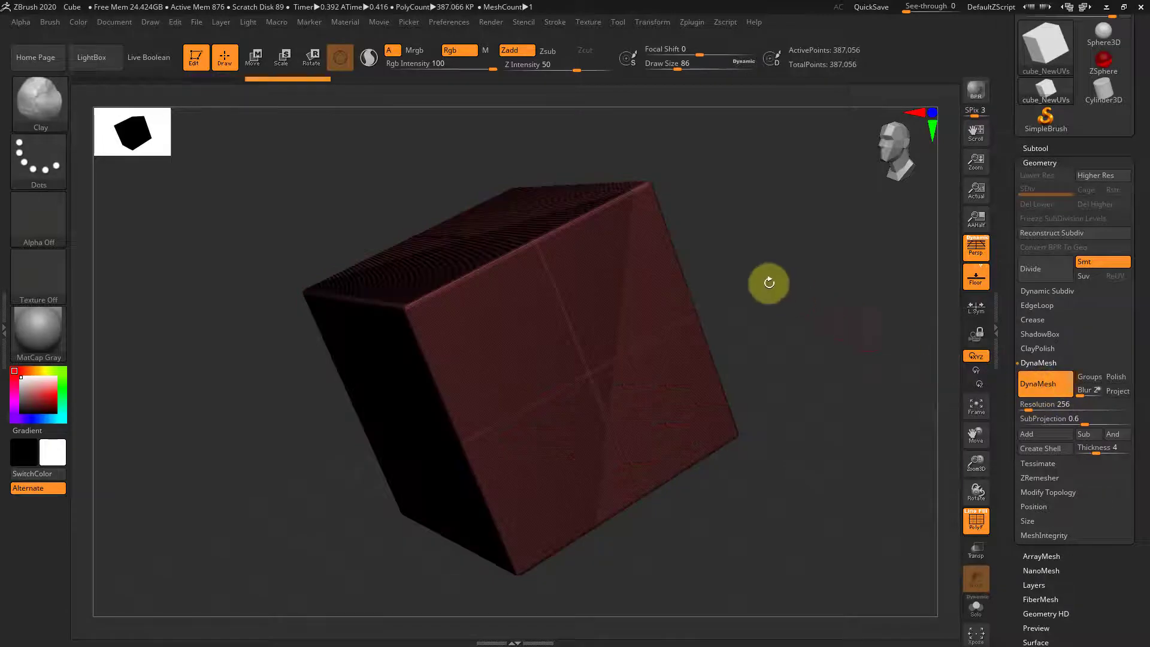
Turn off the PolyFrame display and snap the cube to a straight front view.
left_click_drag(765, 280, 951, 481)
left_click(975, 522)
left_click_drag(808, 352, 782, 393, "shift")
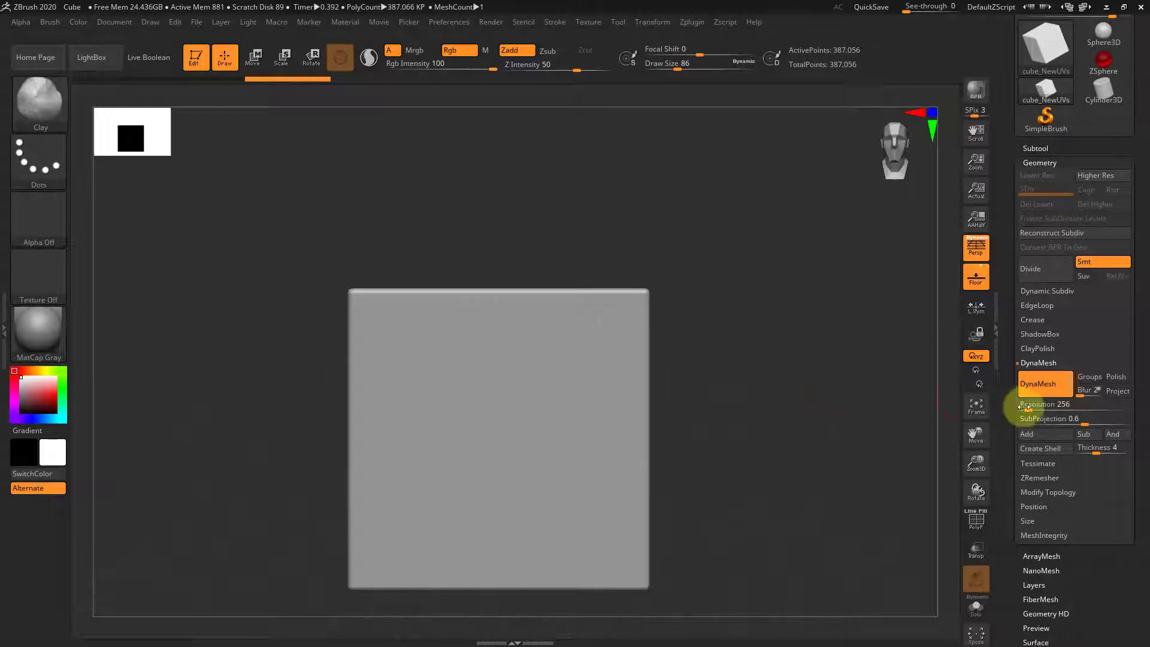
Raise the DynaMesh resolution to 512, remesh the cube, and check its density with the PolyFrame display.
left_click(1028, 405)
type("512")
key("Return")
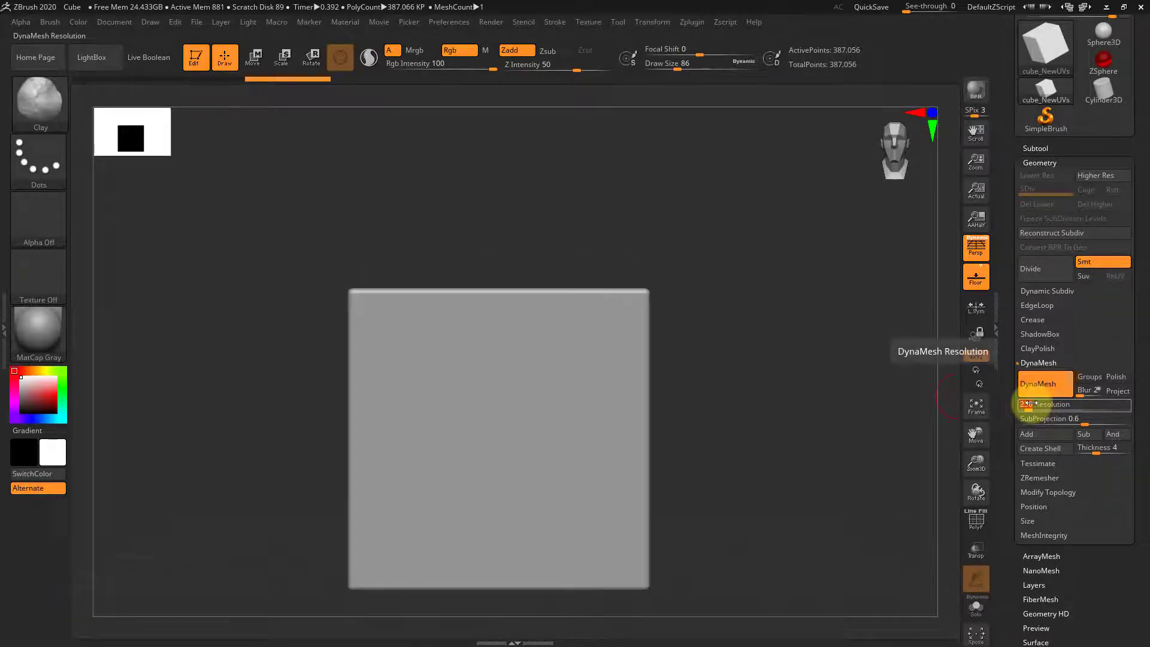
left_click_drag(761, 272, 911, 389)
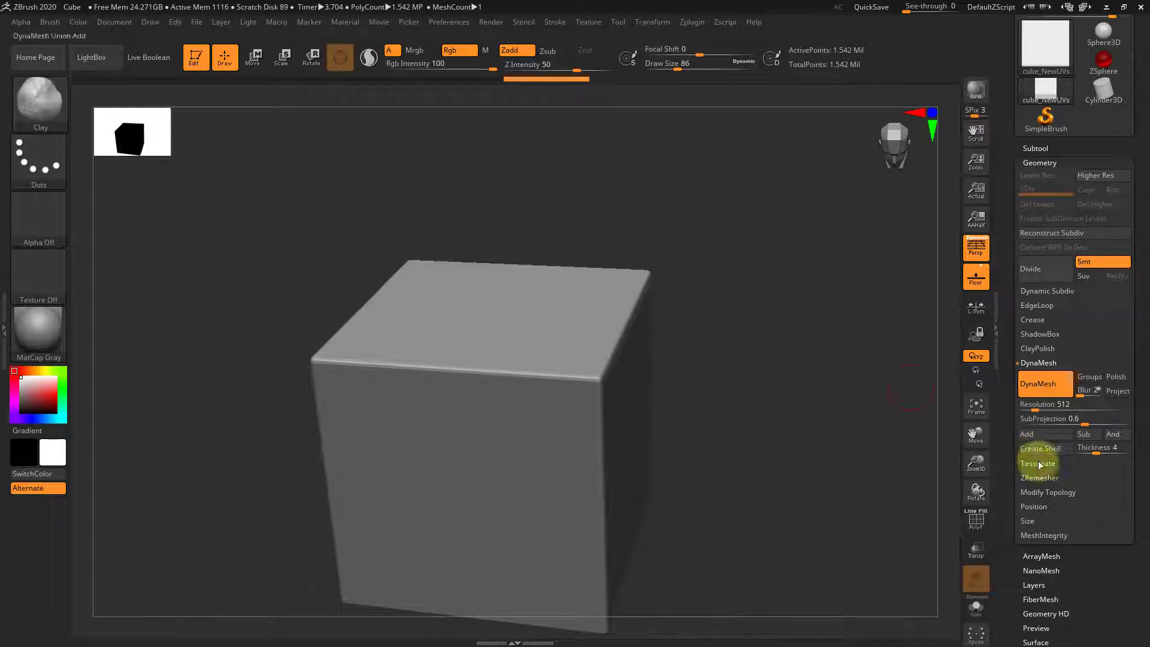
left_click(976, 520)
left_click(976, 520)
left_click_drag(753, 377, 773, 363)
left_click_drag(747, 404, 753, 316, "alt")
left_click_drag(607, 328, 711, 294, "alt")
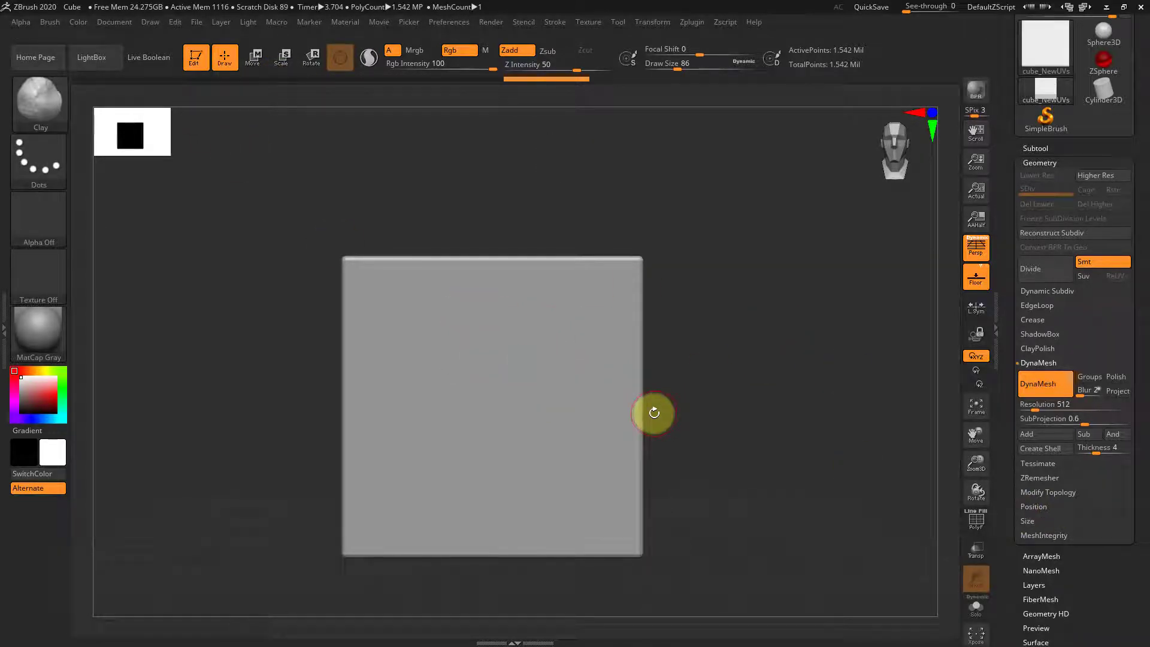
Switch to the Move gizmo, try shifting the cube along X, and undo the shift.
key("w")
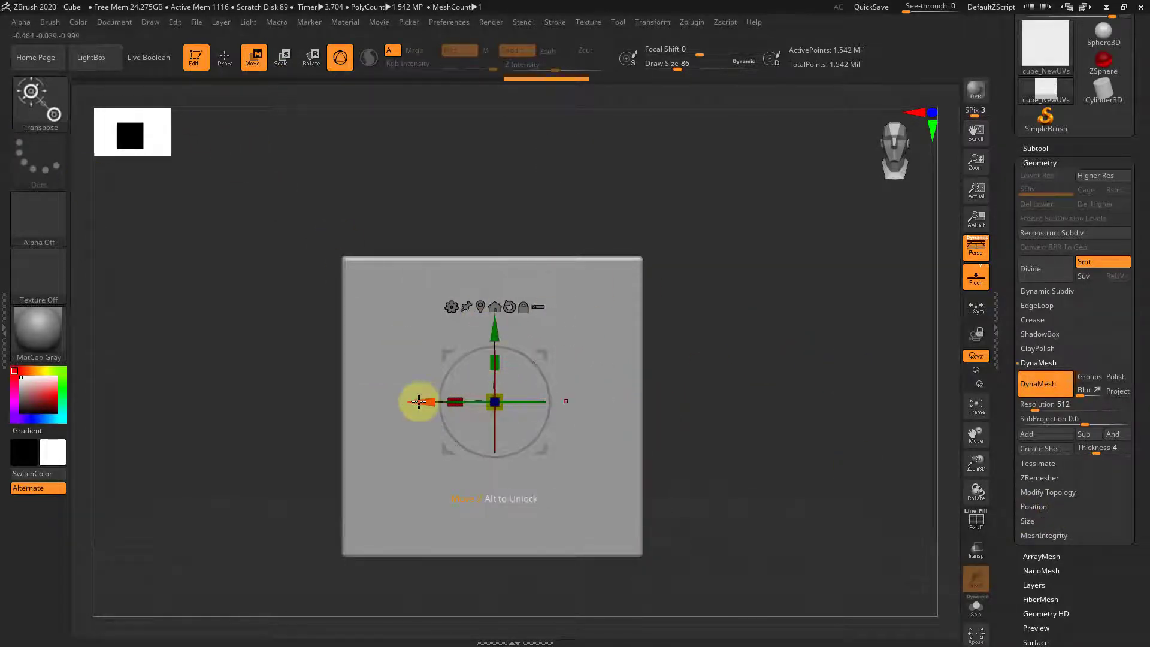
left_click_drag(419, 401, 357, 385)
key("ctrl+z")
Choose Project Primitive as the gizmo's transform type for the cube.
left_click_drag(792, 333, 713, 383)
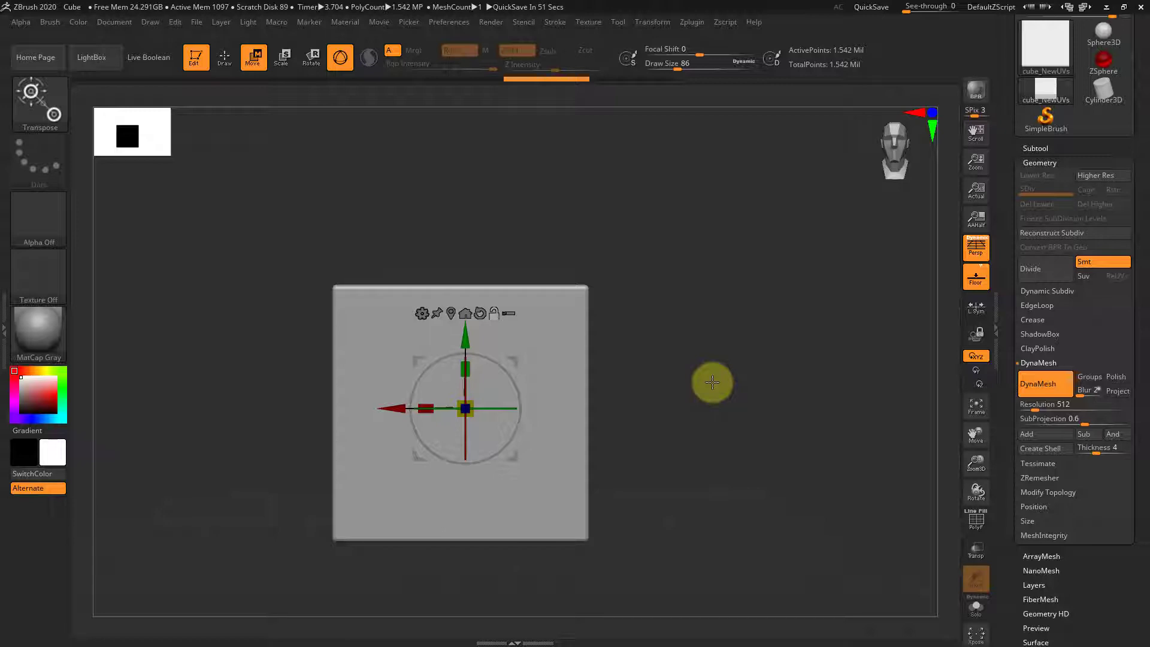
mouse_move(675, 313)
left_mouse_down()
mouse_move(662, 325)
mouse_move(676, 326)
left_mouse_up()
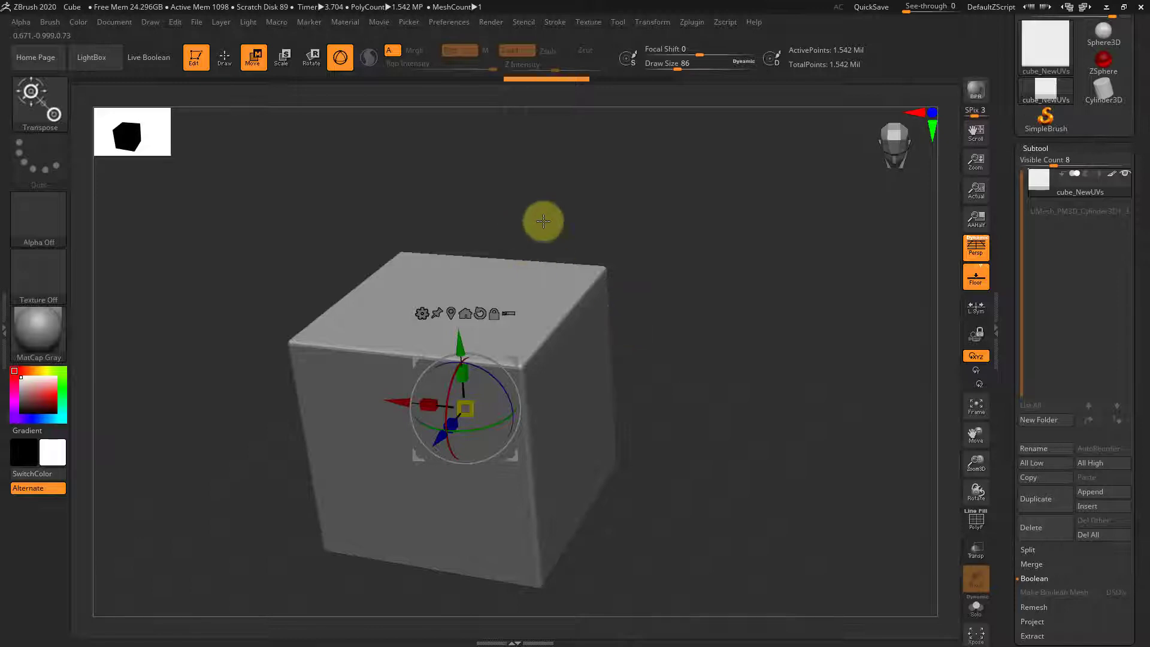
left_click_drag(667, 267, 522, 267, "shift")
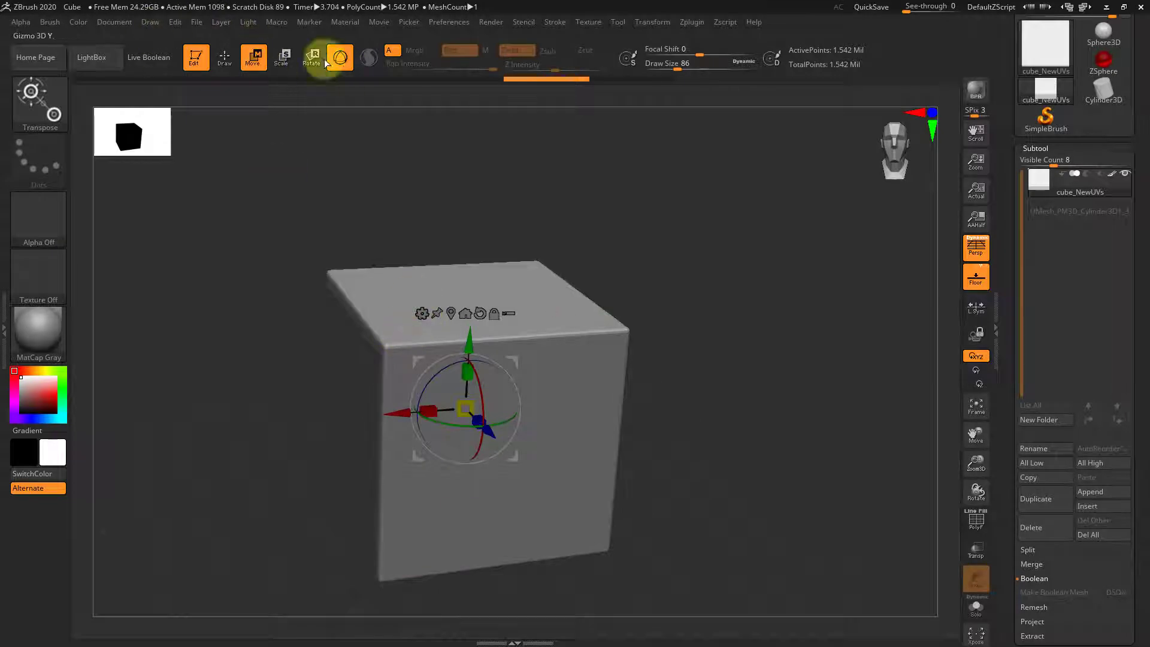
left_click(422, 313)
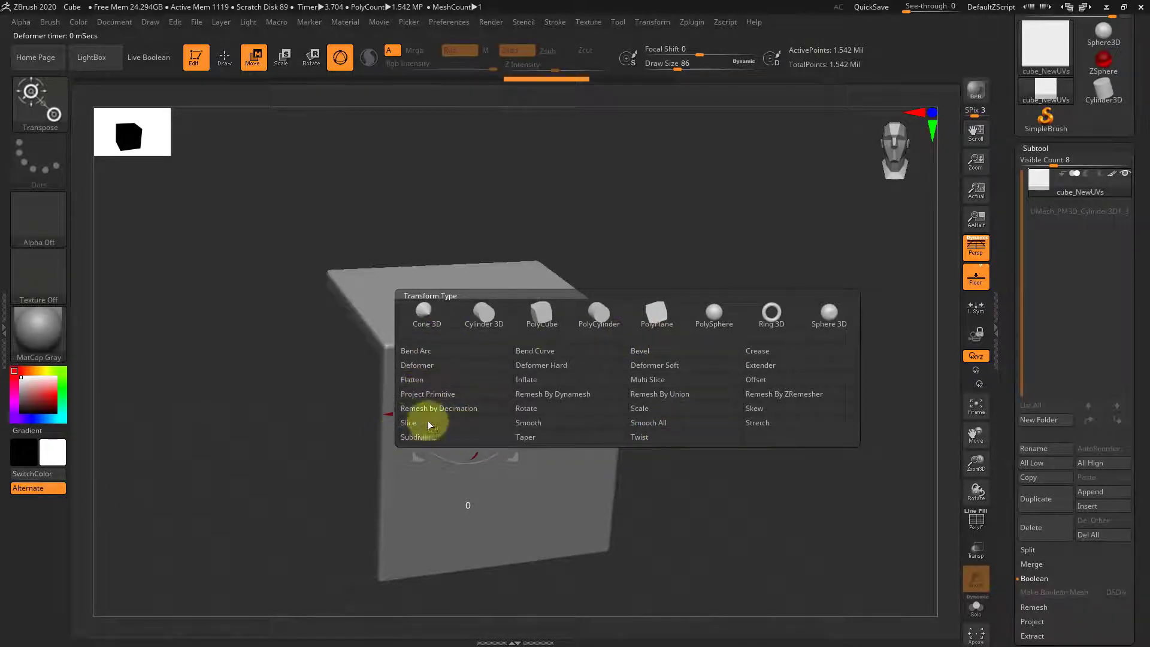
left_click(405, 383)
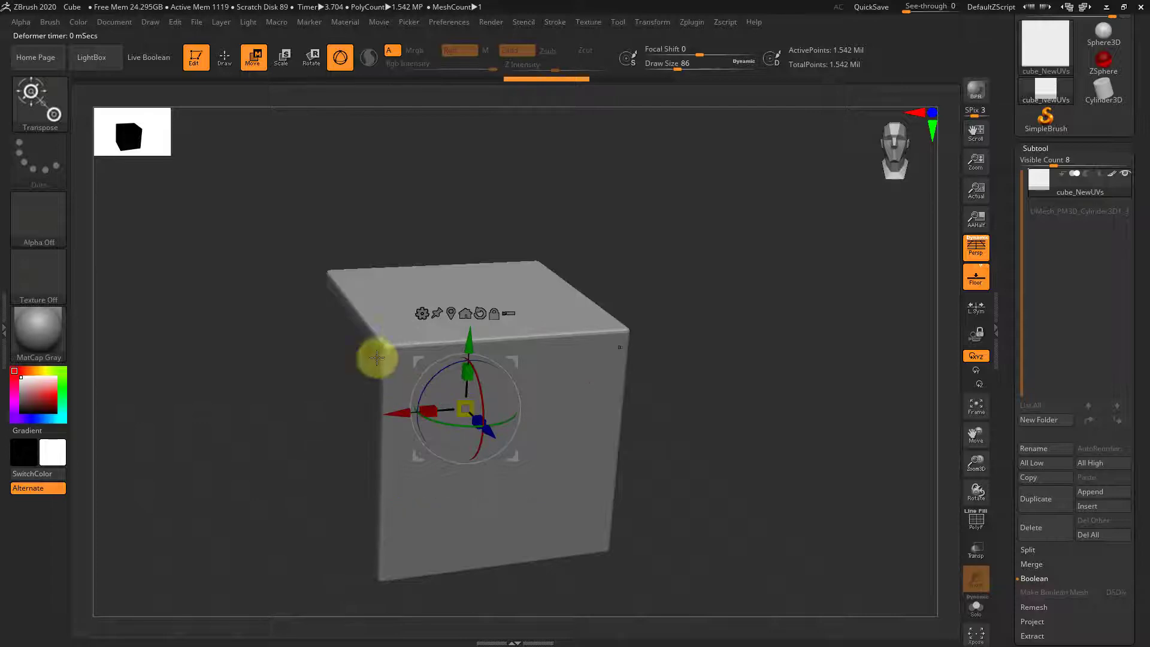
left_click(419, 312)
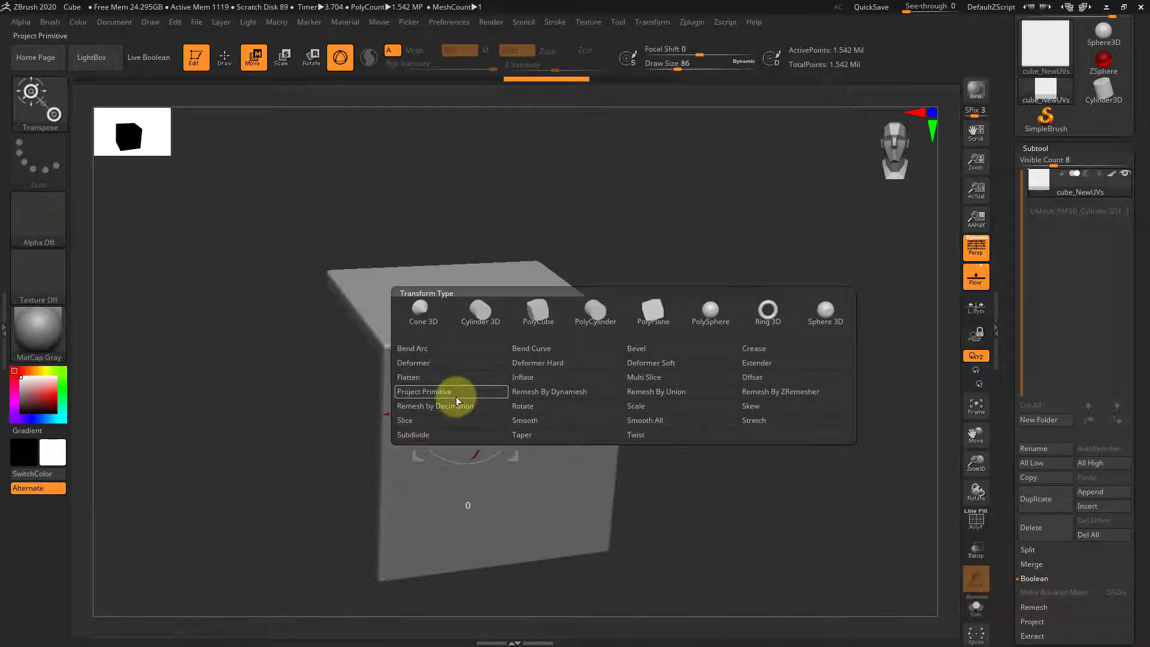
left_click(456, 396)
Examine the Project Primitive control handles around the cube from several angles and distances.
mouse_move(755, 347)
left_mouse_down()
mouse_move(688, 331)
mouse_move(727, 324)
mouse_move(770, 350)
left_mouse_up()
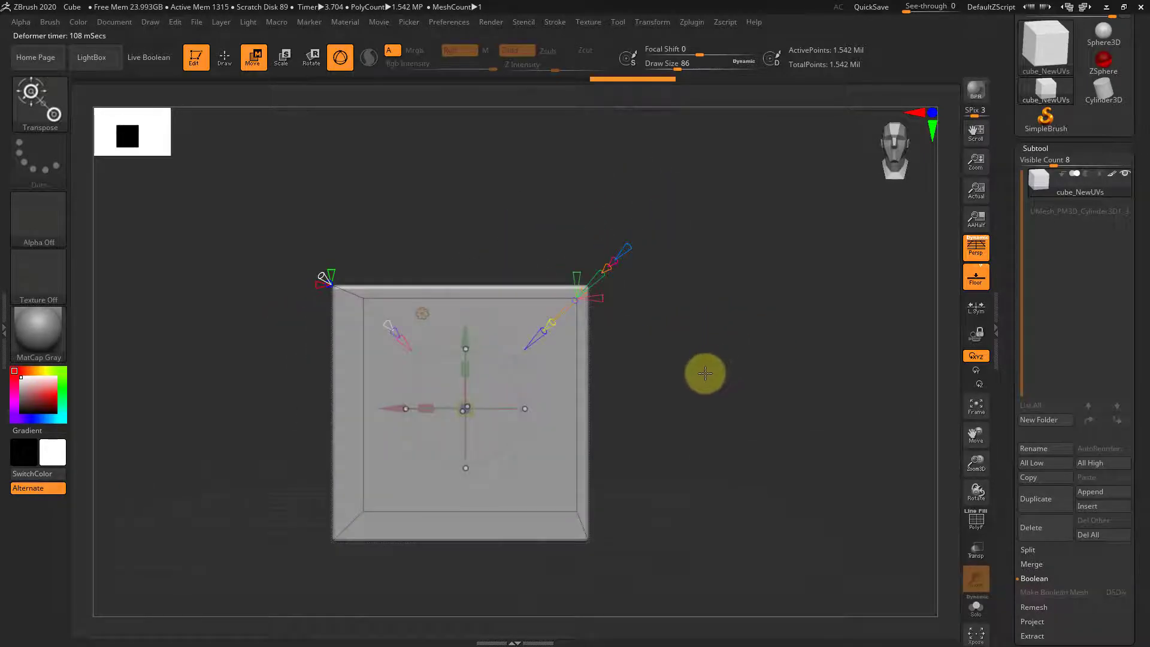
left_click_drag(706, 373, 424, 385)
left_click_drag(704, 391, 518, 238)
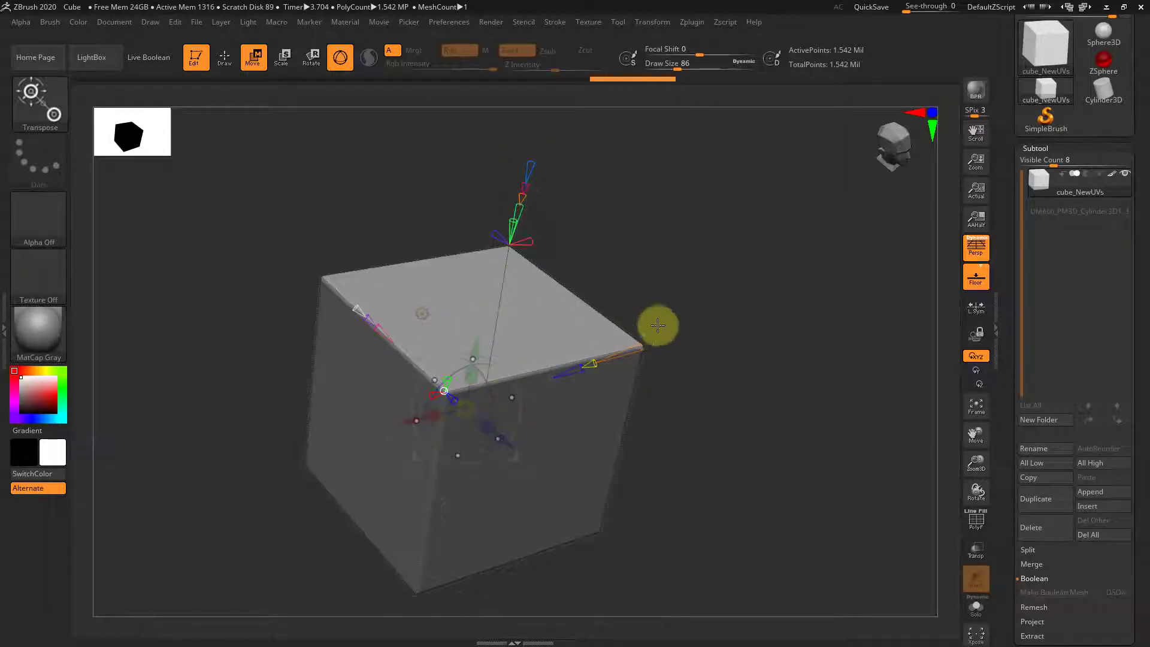
left_click_drag(697, 311, 732, 409, "alt")
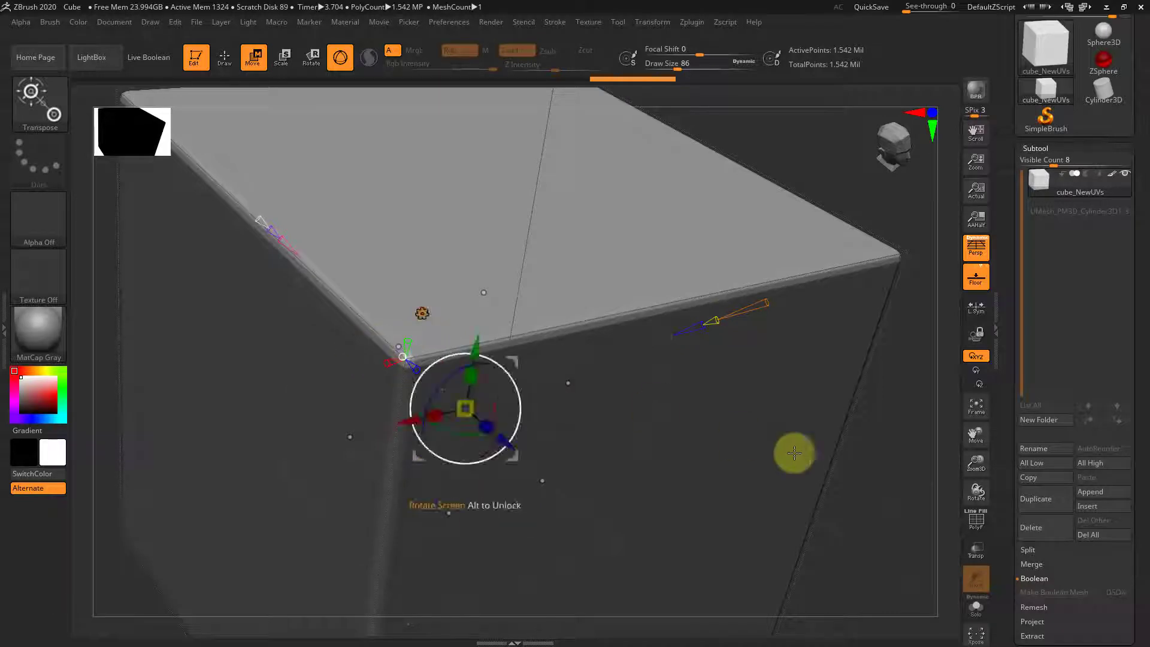
left_click_drag(908, 485, 435, 257, "alt")
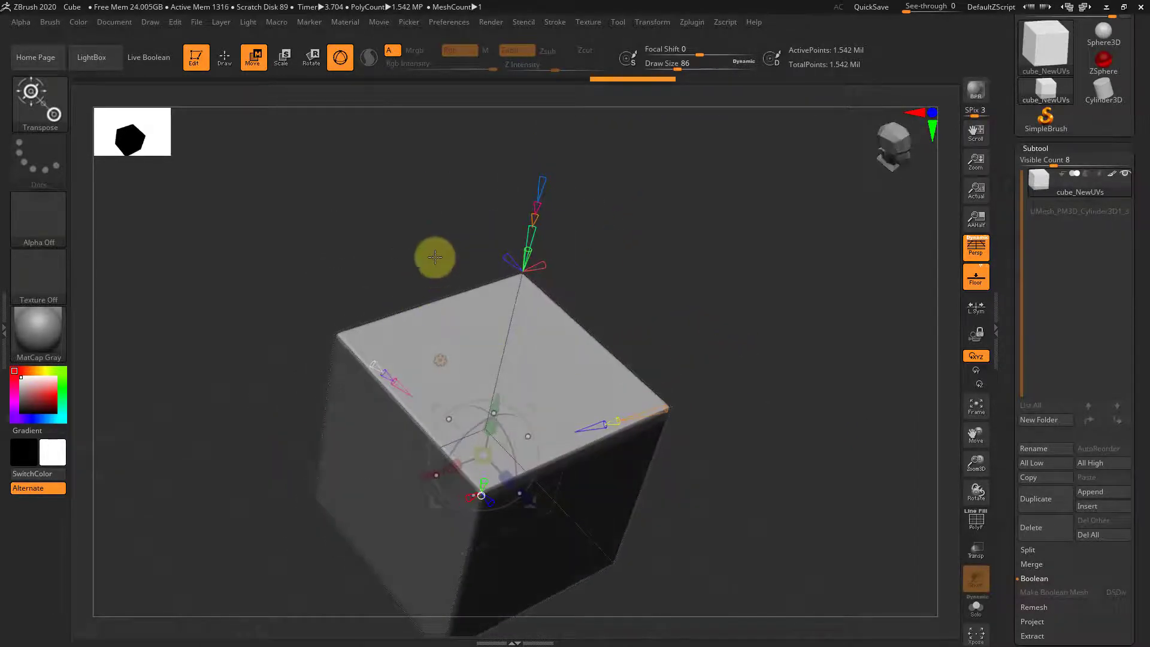
mouse_move(650, 243)
left_mouse_down("alt")
mouse_move(670, 288)
mouse_move(699, 300)
mouse_move(642, 256)
left_mouse_up("alt")
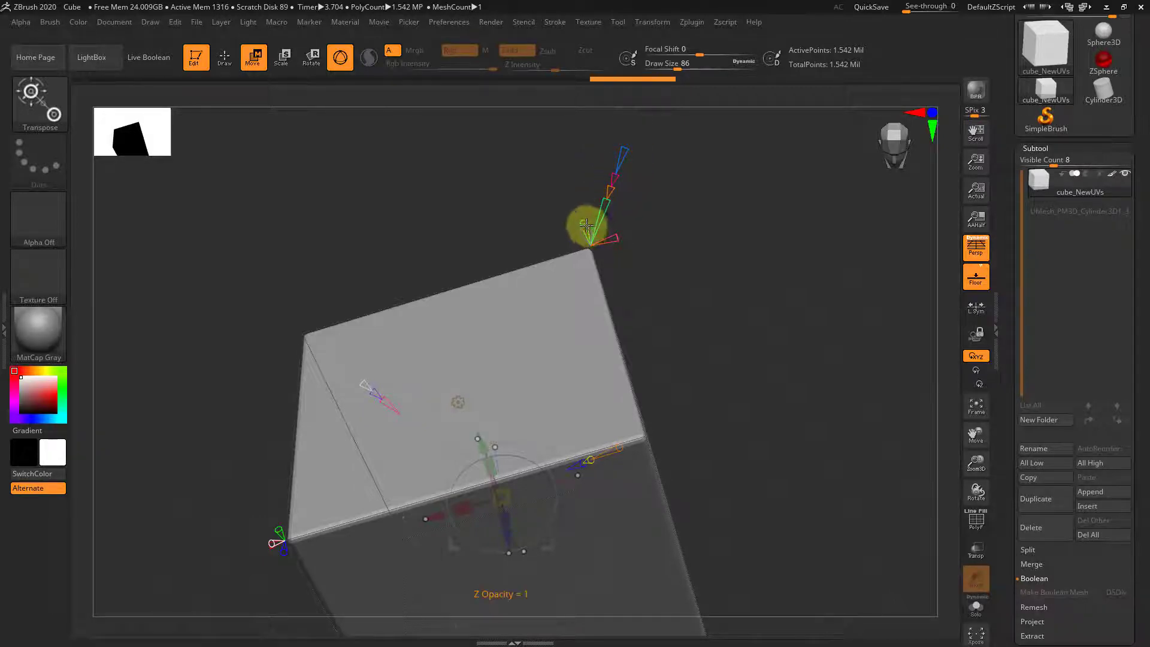
left_click_drag(688, 286, 744, 423)
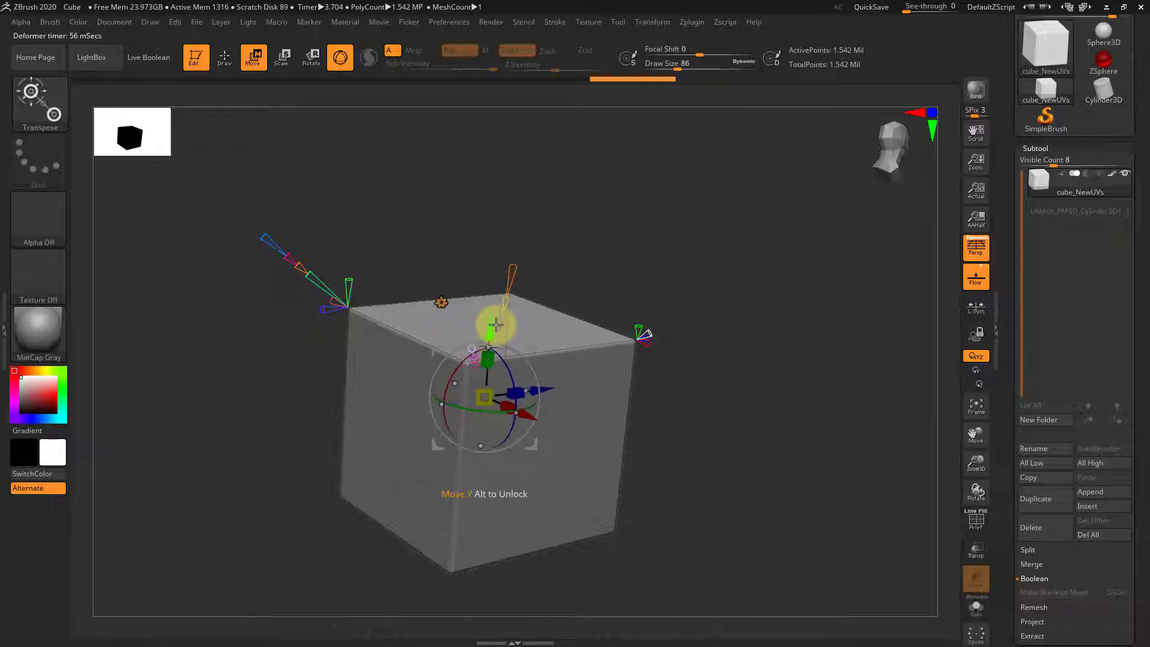
Raise the sphere primitive along Y at the cube's top face and enlarge it uniformly about 1.33 times.
mouse_move(489, 274)
left_mouse_down()
mouse_move(498, 241)
mouse_move(496, 264)
left_mouse_up()
left_click_drag(621, 264, 459, 304)
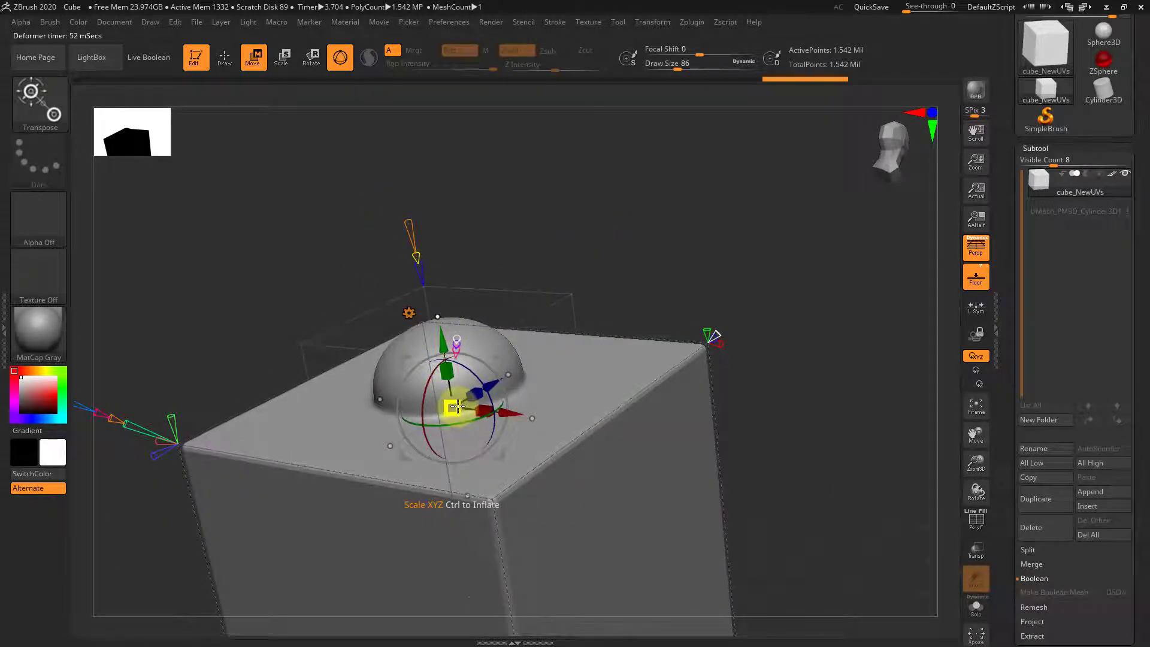
left_click_drag(463, 399, 471, 385)
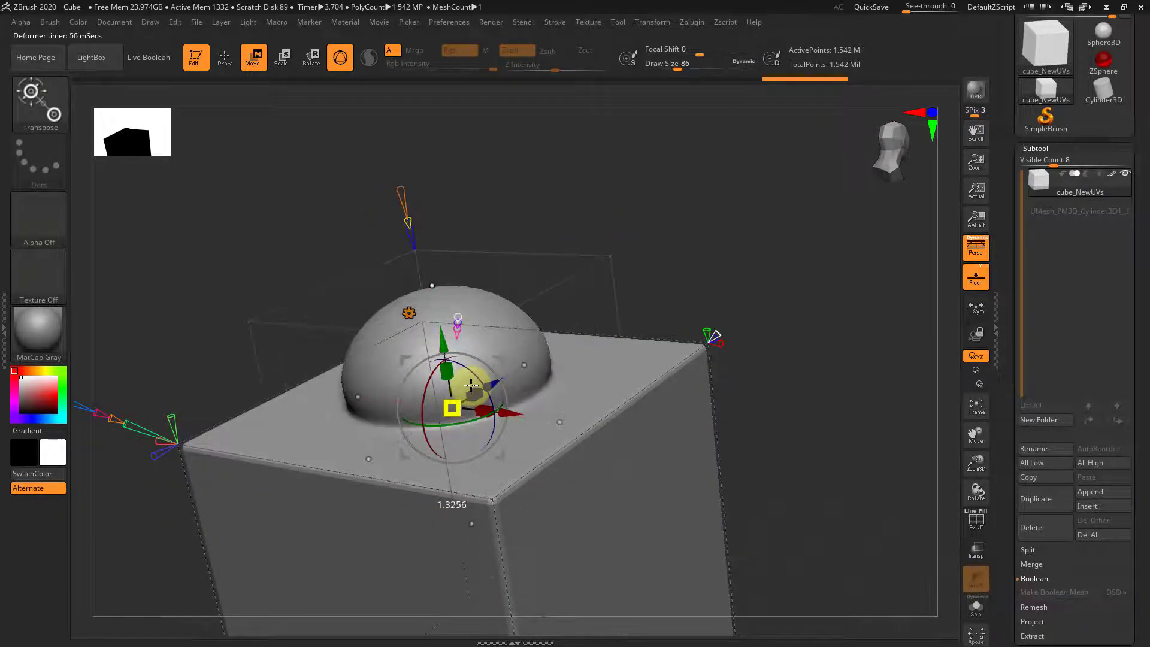
left_click_drag(443, 333, 446, 309)
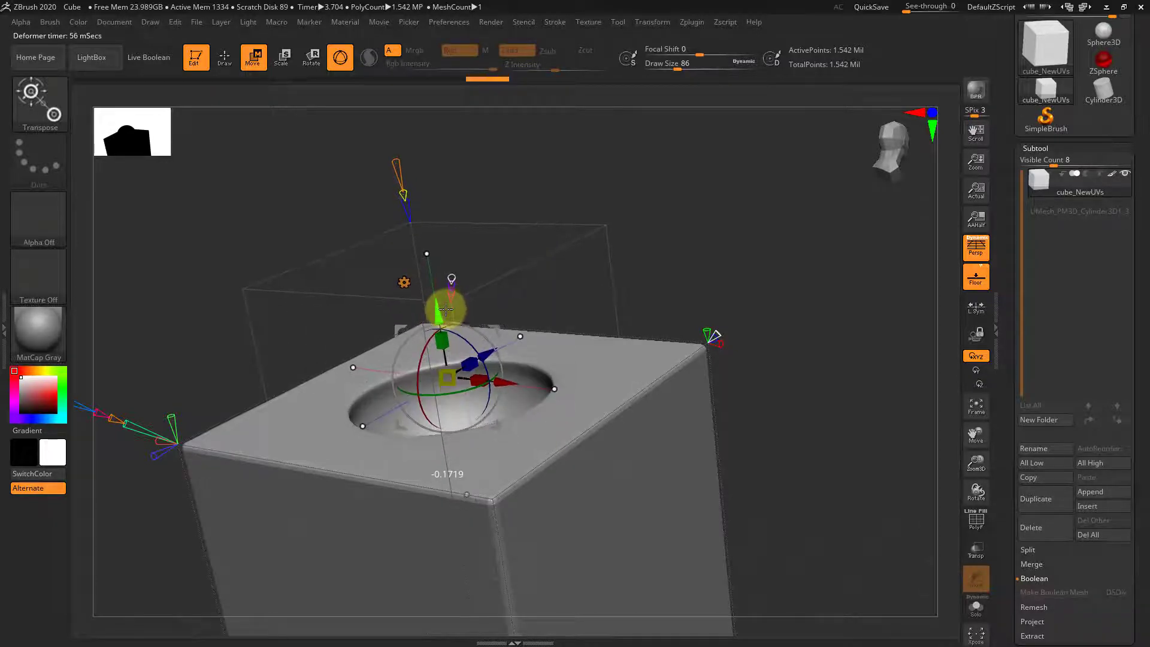
Position the hollowing sphere on the cube's side face, adjusting it along Z and lowering it to about mid-height.
left_click_drag(674, 220, 615, 369)
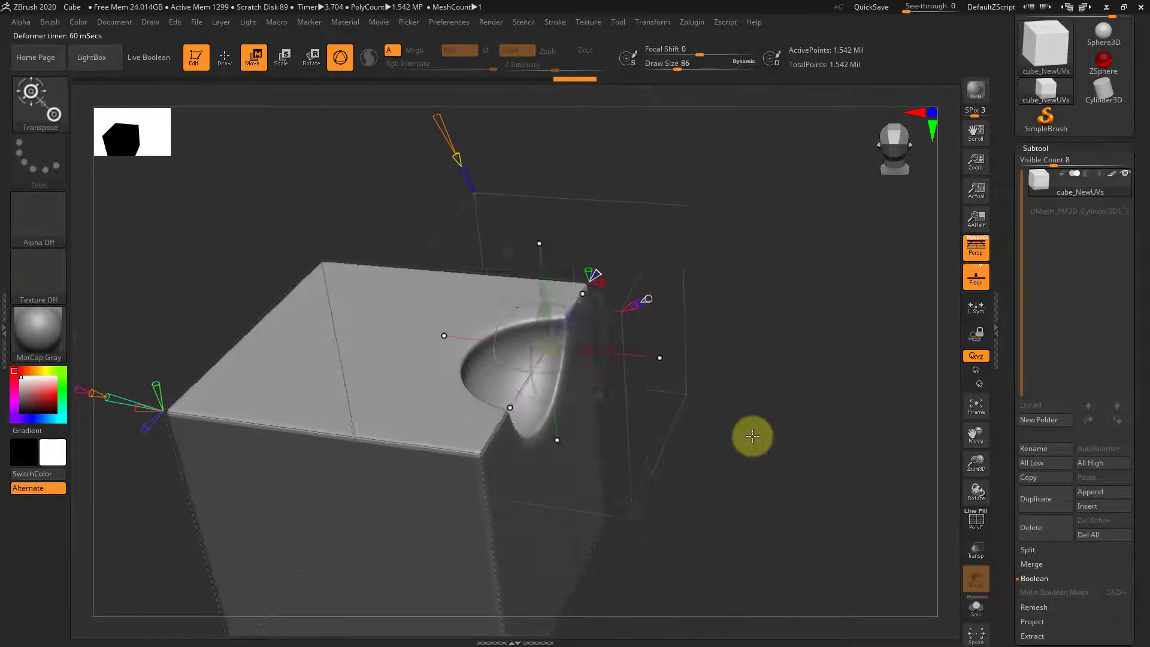
left_click_drag(752, 436, 761, 366)
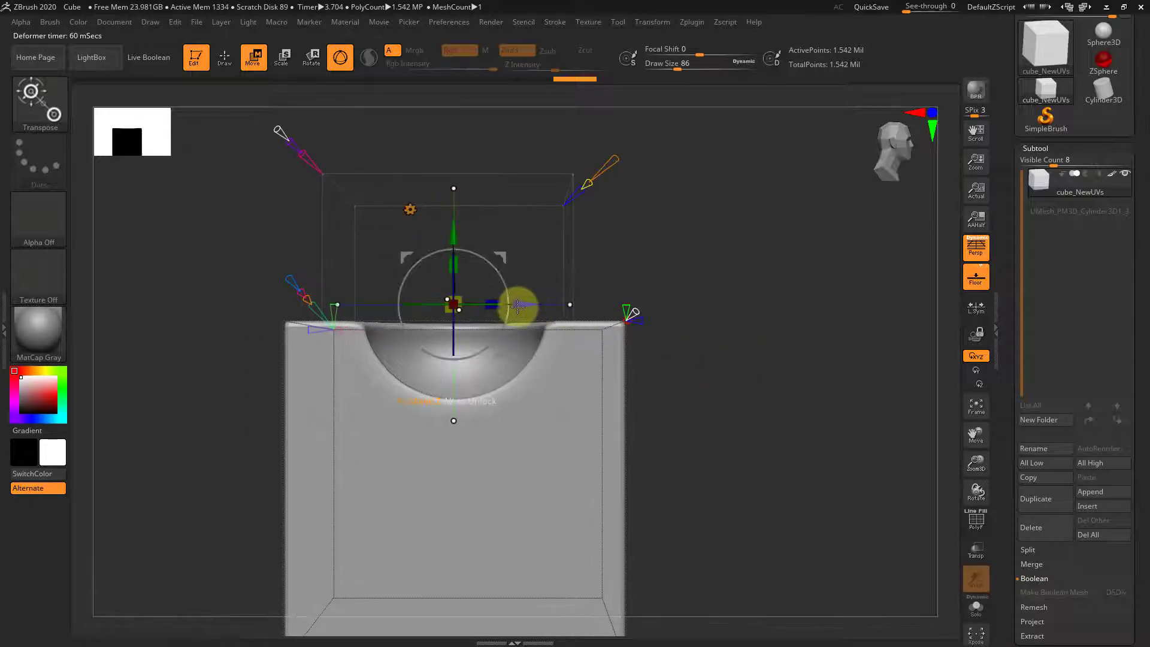
left_click_drag(530, 307, 530, 307)
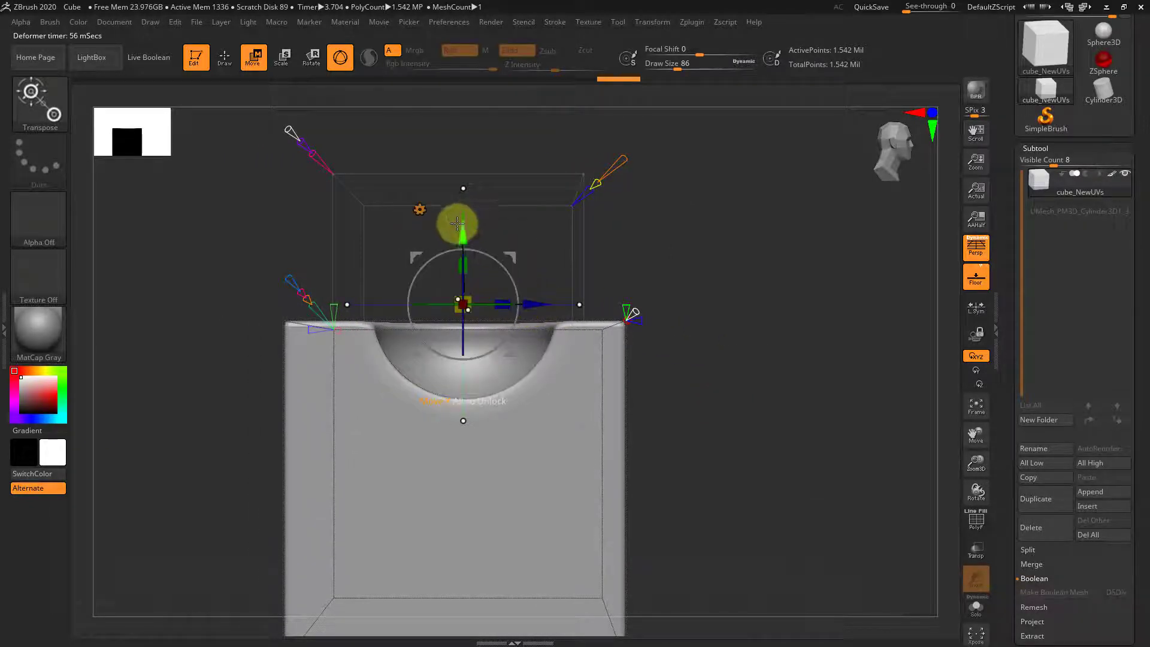
left_click_drag(462, 234, 423, 395)
left_click_drag(734, 450, 652, 439, "alt")
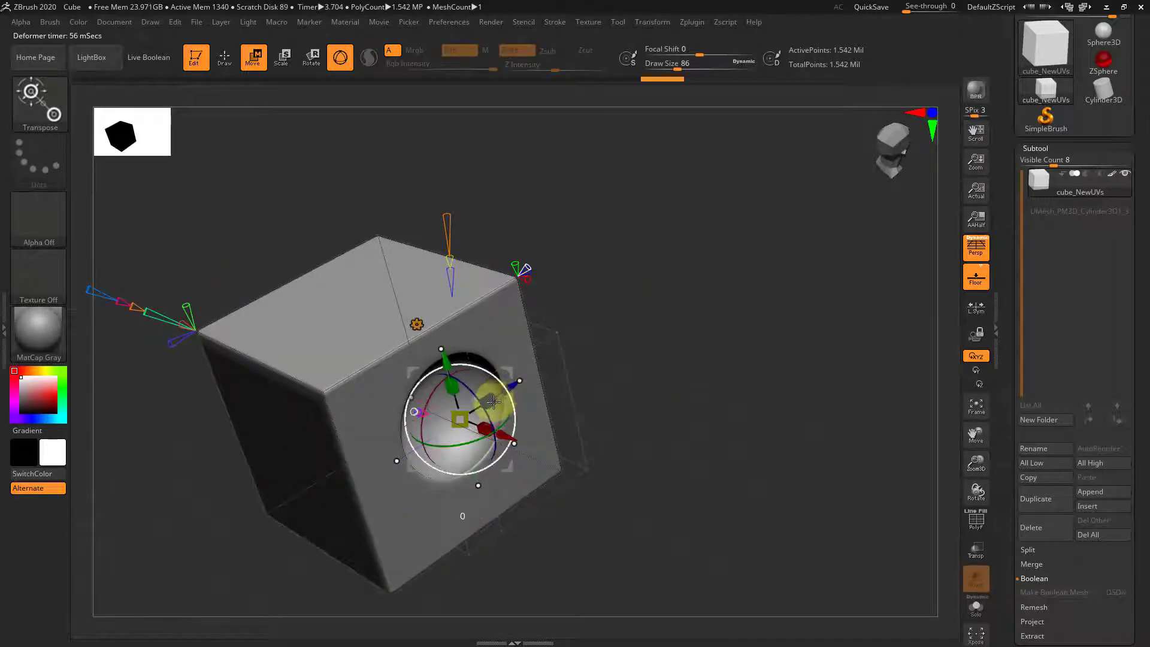
left_click_drag(465, 424, 499, 421)
key("ctrl+z")
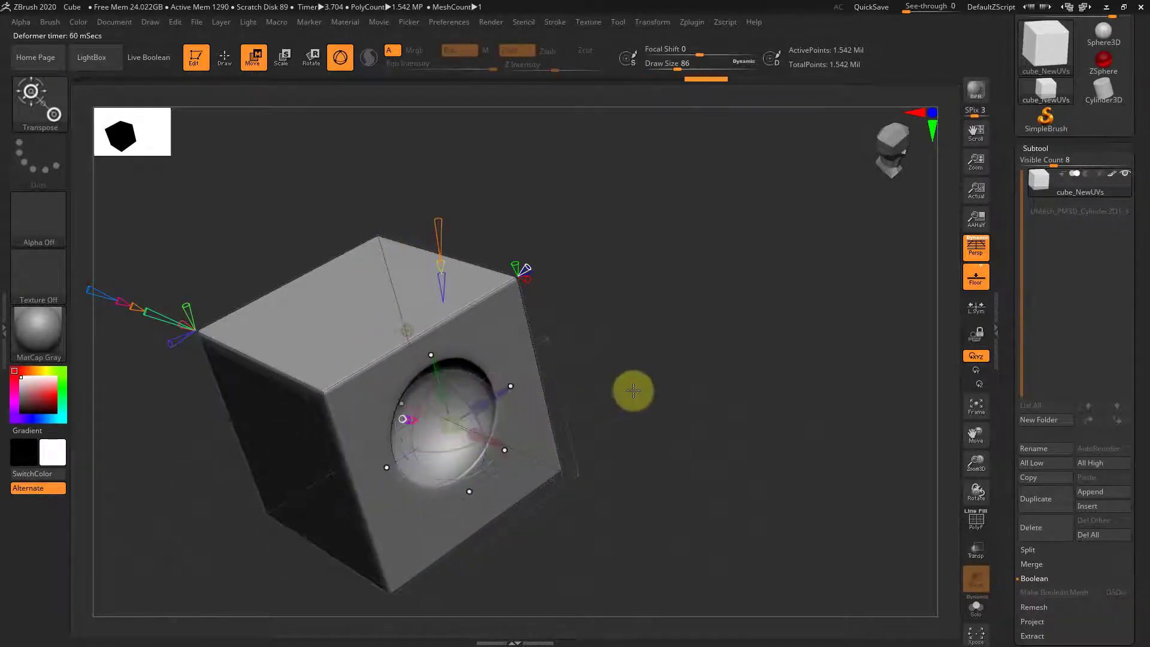
Turn off perspective in front view and move the sphere primitive along X back to the middle of the cube.
left_click_drag(637, 390, 664, 384)
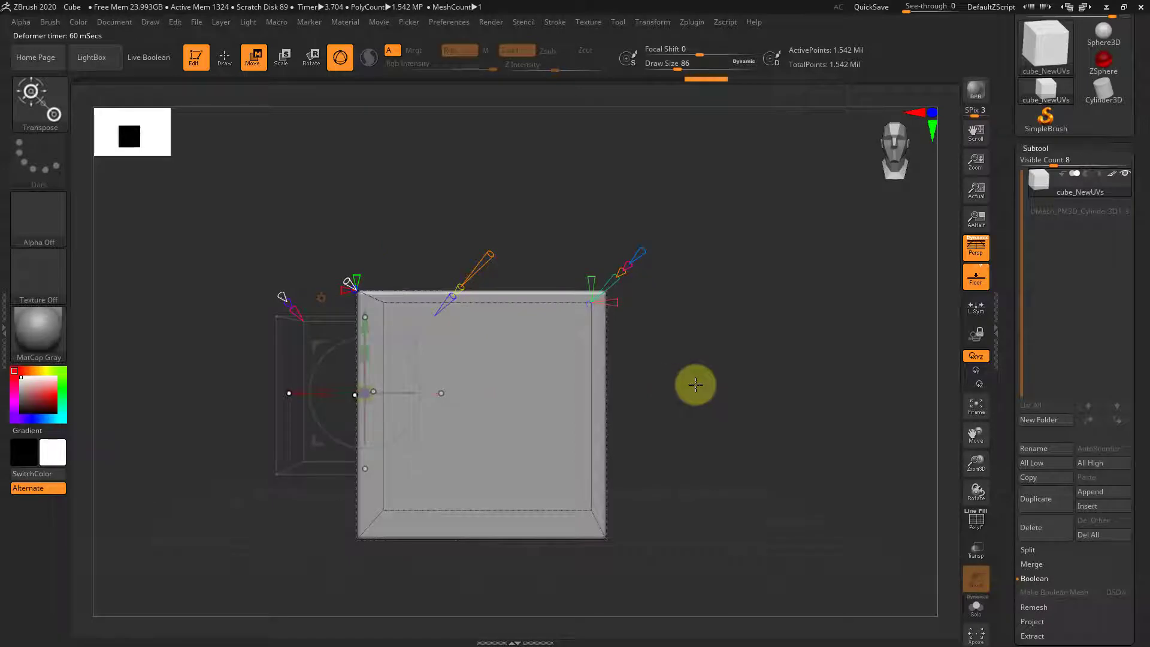
key("p")
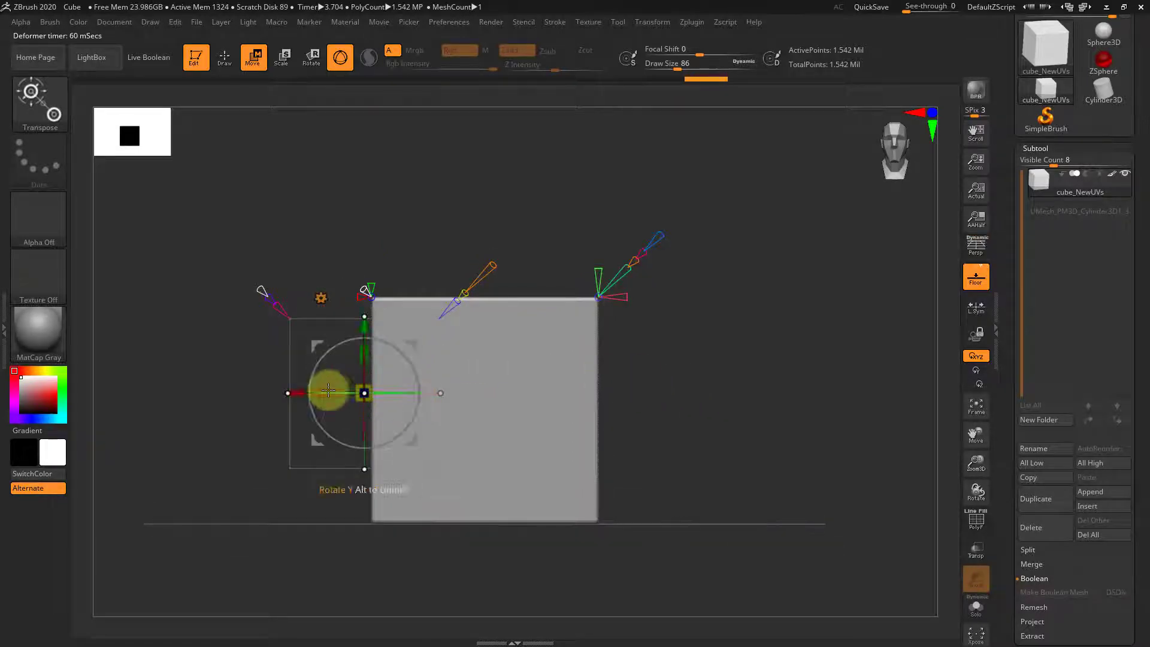
left_click_drag(300, 393, 412, 396, "alt")
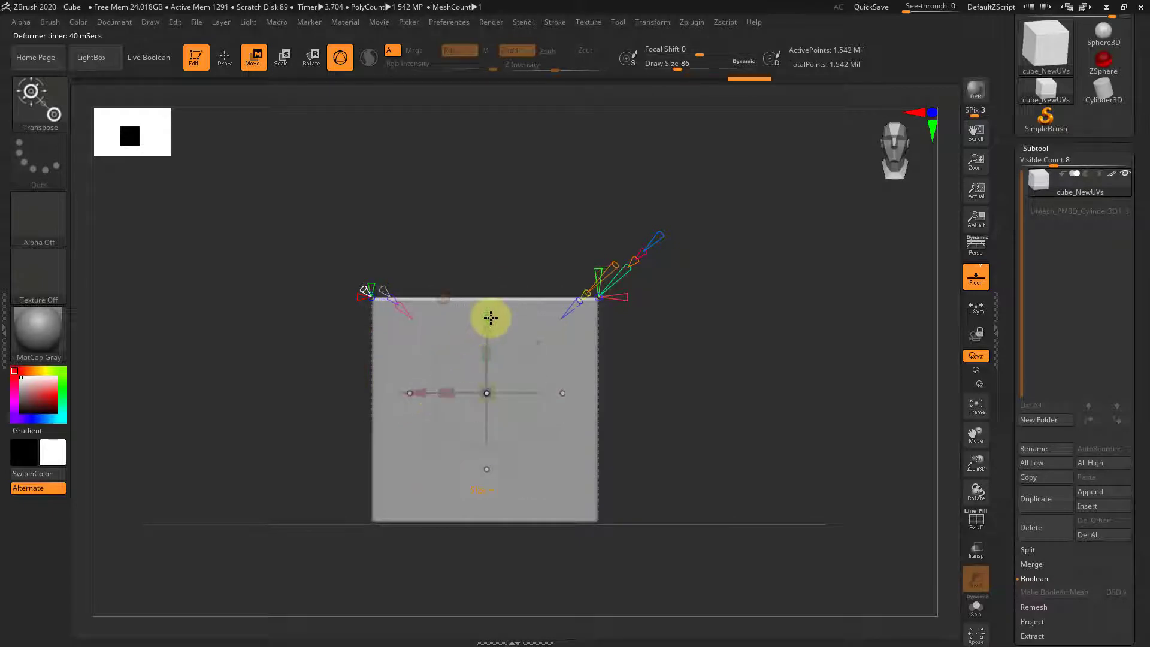
Raise the sphere primitive along Y to the cube's top face and centre it there along Z.
left_click_drag(485, 309, 493, 226)
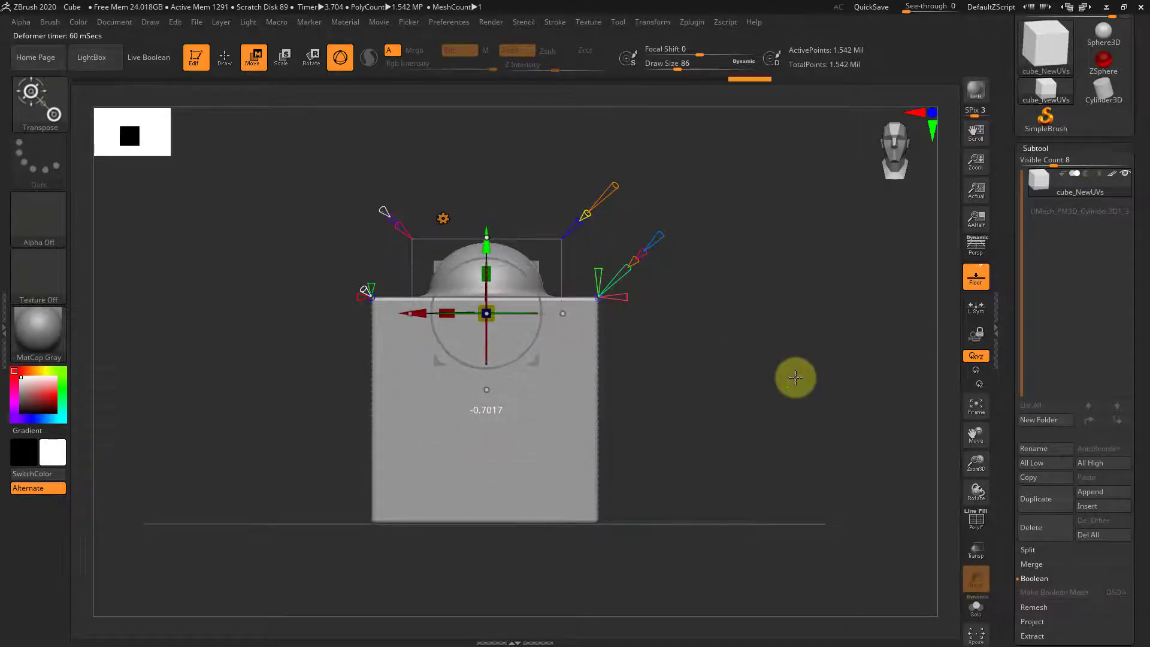
left_click_drag(793, 378, 757, 429)
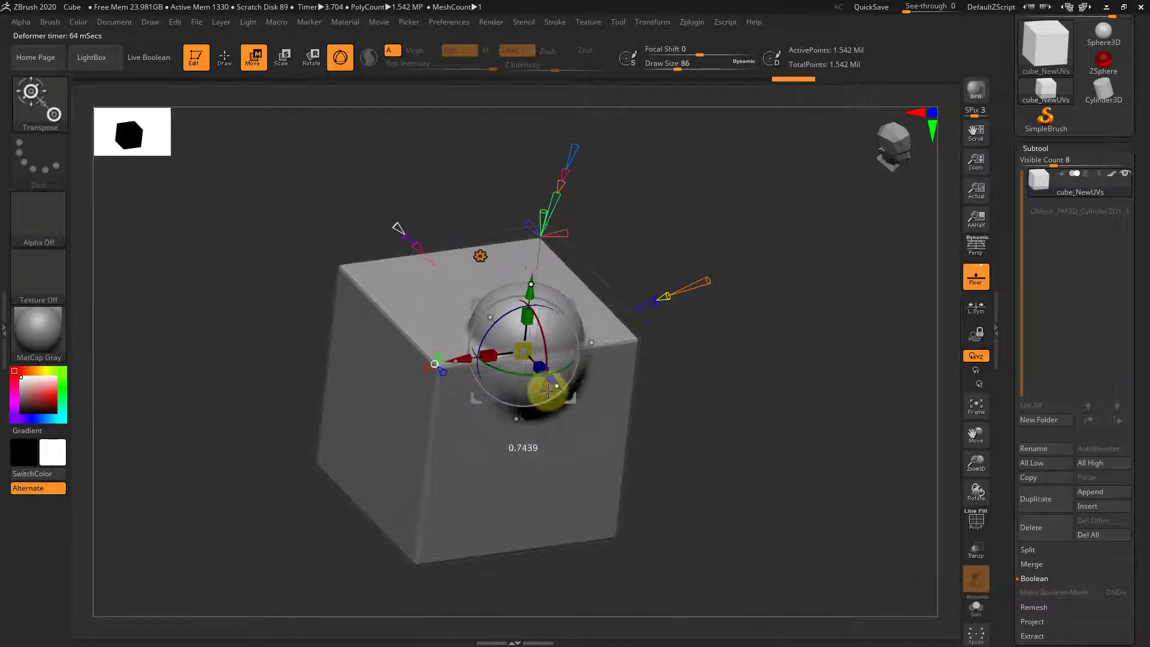
left_click_drag(698, 390, 435, 367)
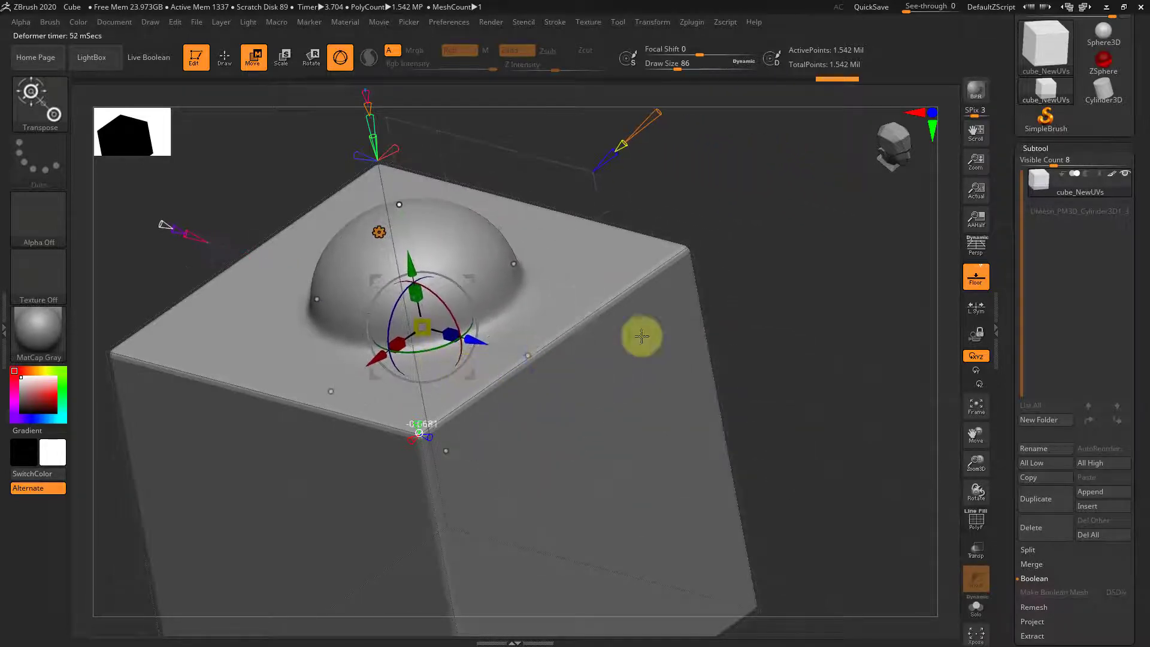
left_click_drag(820, 312, 474, 354)
left_click_drag(674, 244, 654, 238, "shift")
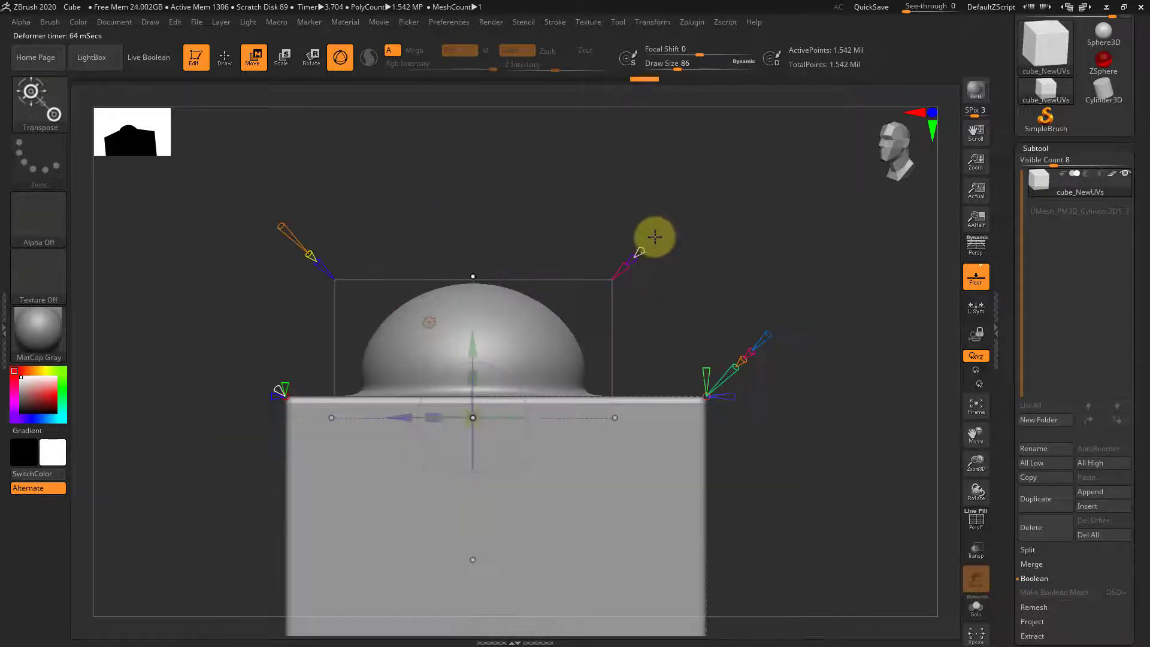
left_click_drag(765, 280, 747, 245, "alt")
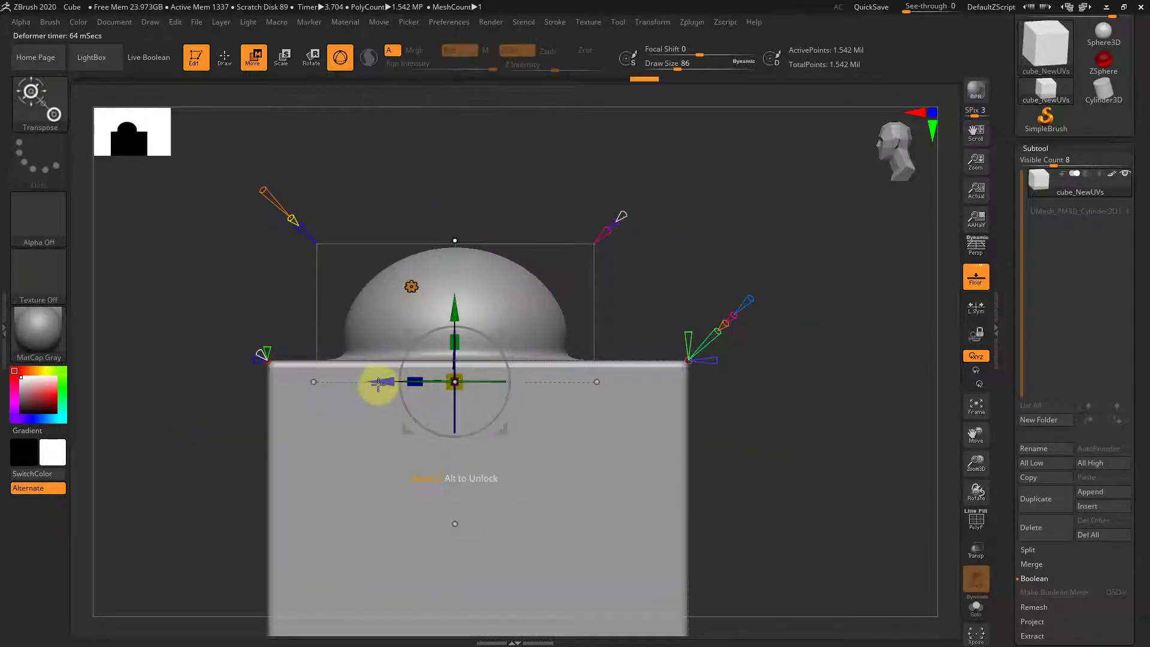
left_click_drag(378, 383, 422, 387)
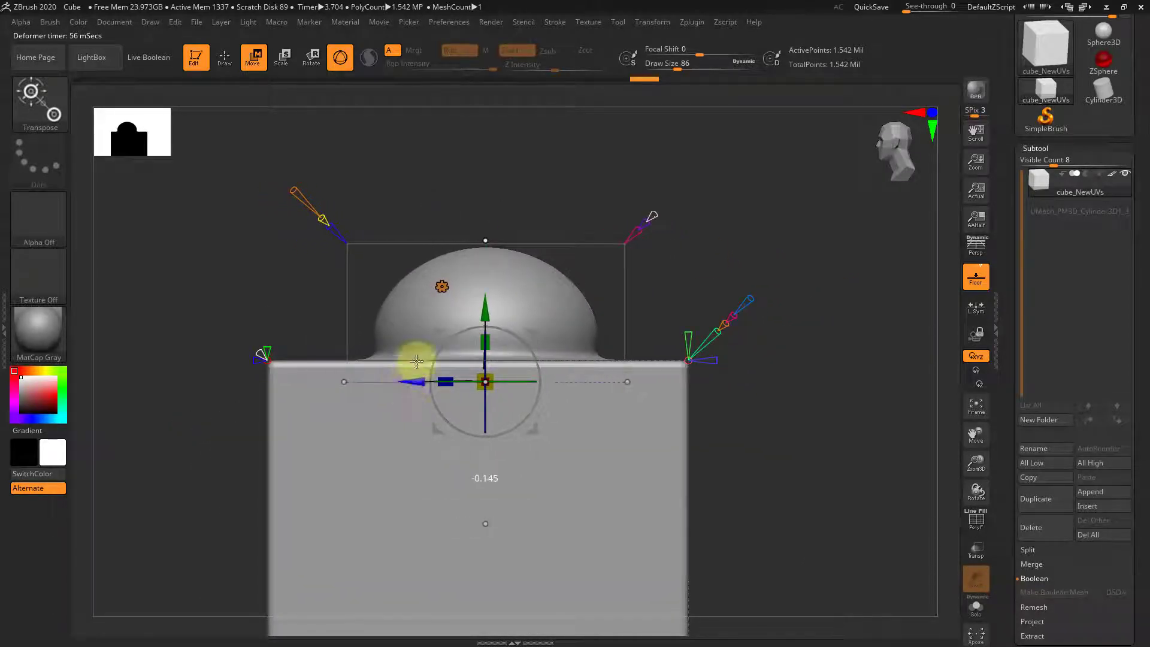
mouse_move(484, 307)
left_mouse_down()
mouse_move(490, 291)
mouse_move(490, 303)
left_mouse_up()
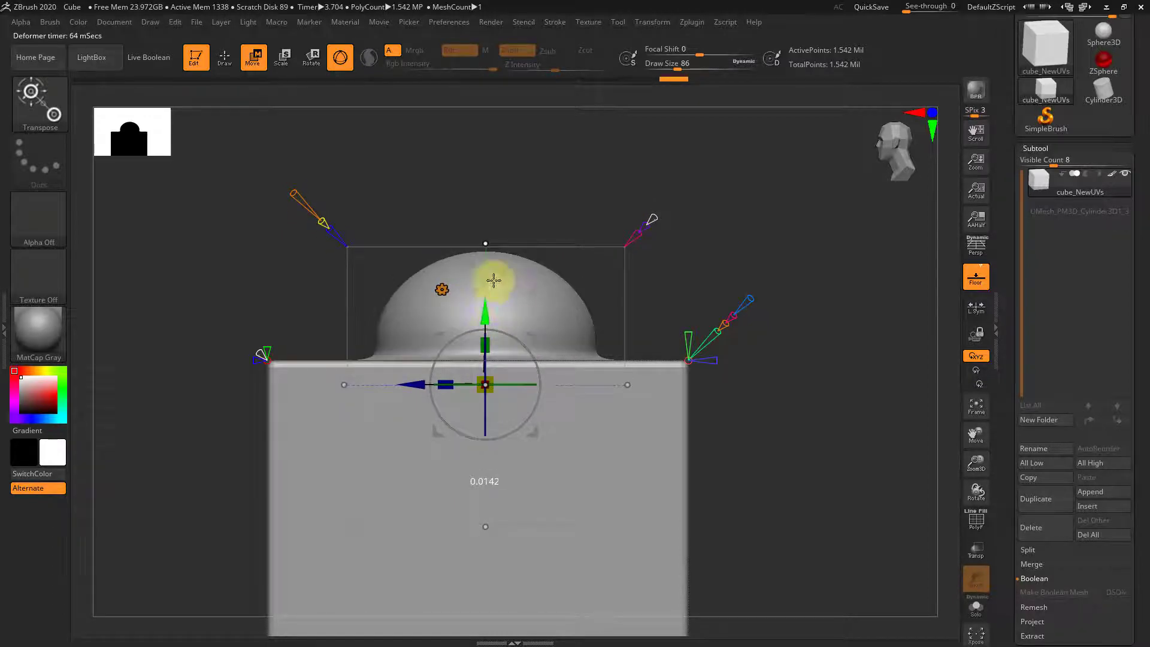
Set the primitive type to 3 to turn the dome on the top face into a cylinder.
left_click_drag(496, 185, 562, 236)
left_click_drag(792, 298, 743, 349, "alt")
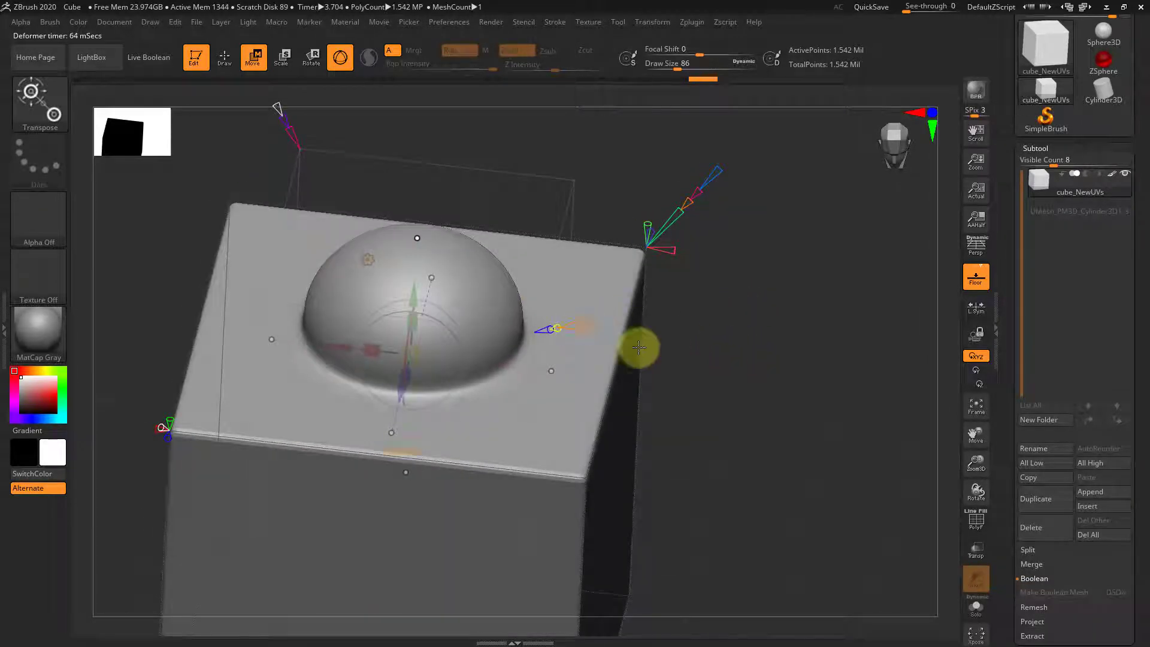
left_click_drag(639, 347, 707, 353)
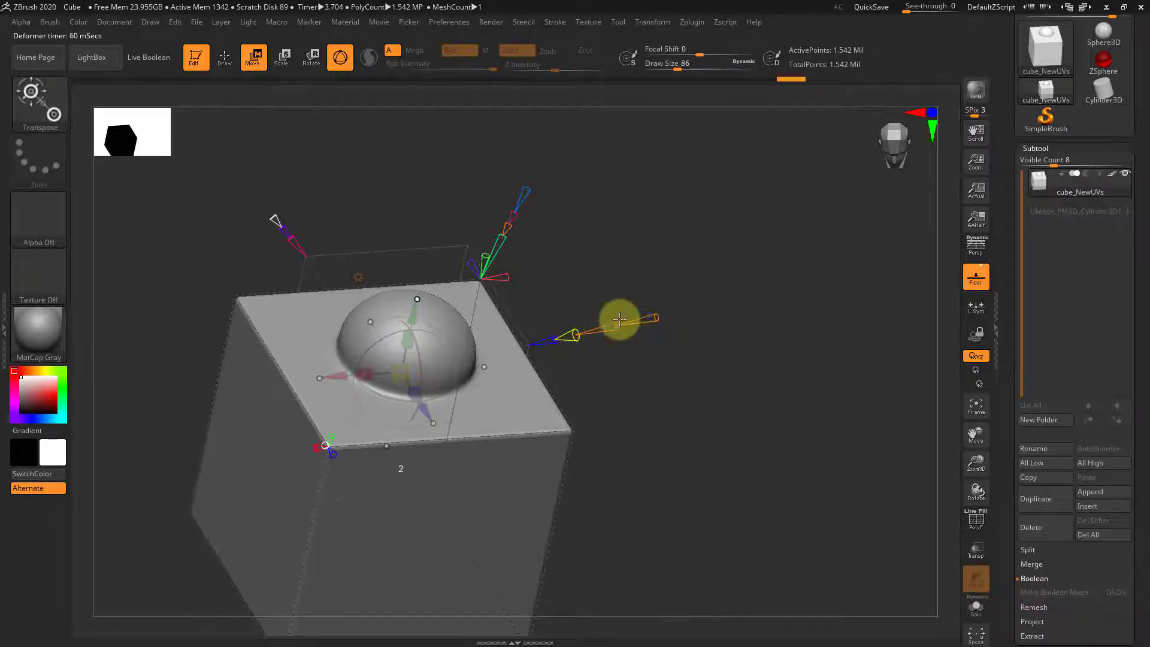
left_click_drag(619, 318, 636, 310)
mouse_move(563, 338)
left_mouse_down()
mouse_move(533, 350)
mouse_move(581, 331)
left_mouse_up()
mouse_move(672, 410)
left_mouse_down()
mouse_move(650, 401)
mouse_move(680, 403)
mouse_move(685, 419)
left_mouse_up()
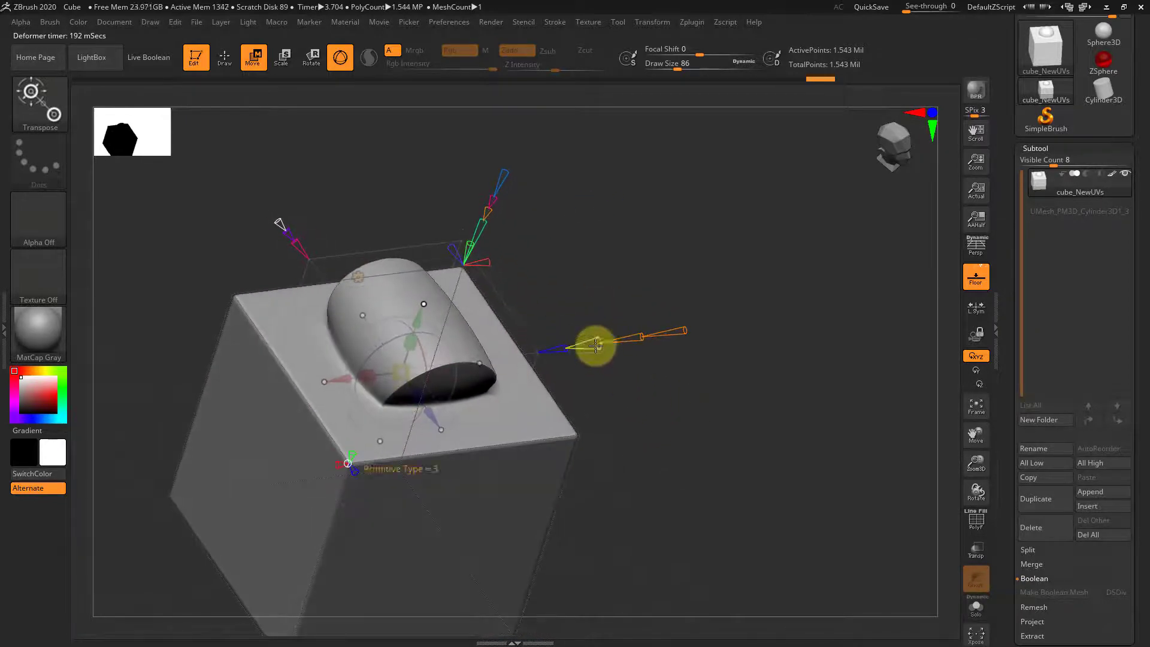
Switch the primitive type back from the cylinder to the sphere.
mouse_move(648, 372)
left_mouse_down()
mouse_move(679, 376)
mouse_move(657, 411)
mouse_move(665, 419)
mouse_move(642, 372)
left_mouse_up()
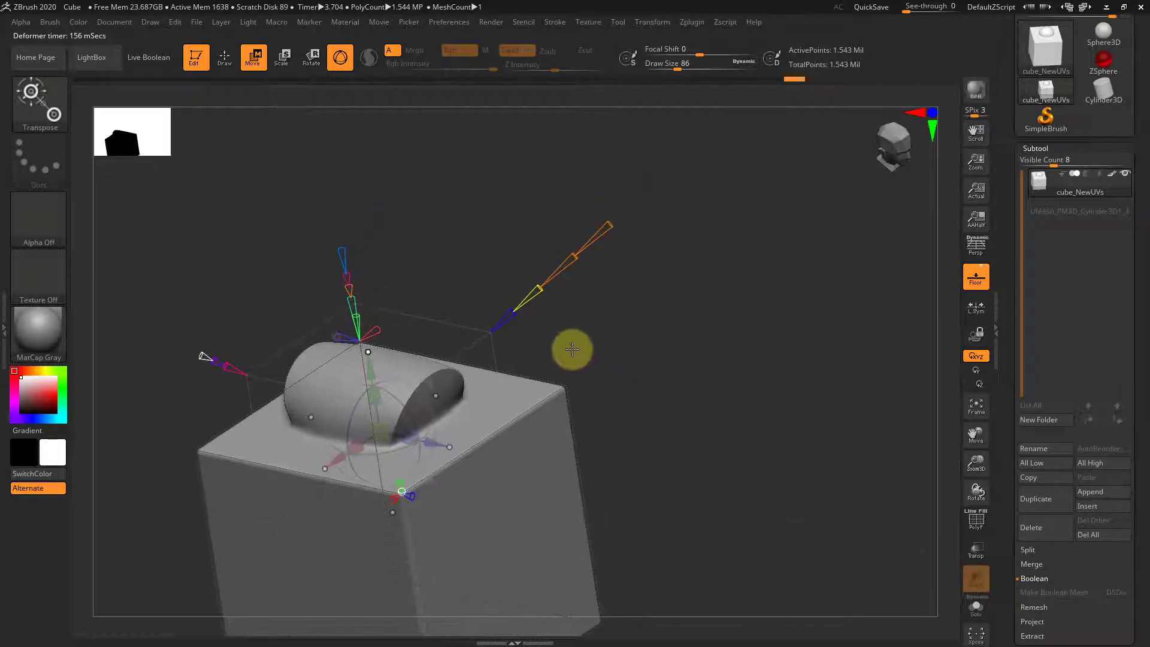
left_click_drag(536, 292, 515, 309)
left_click_drag(635, 344, 751, 334)
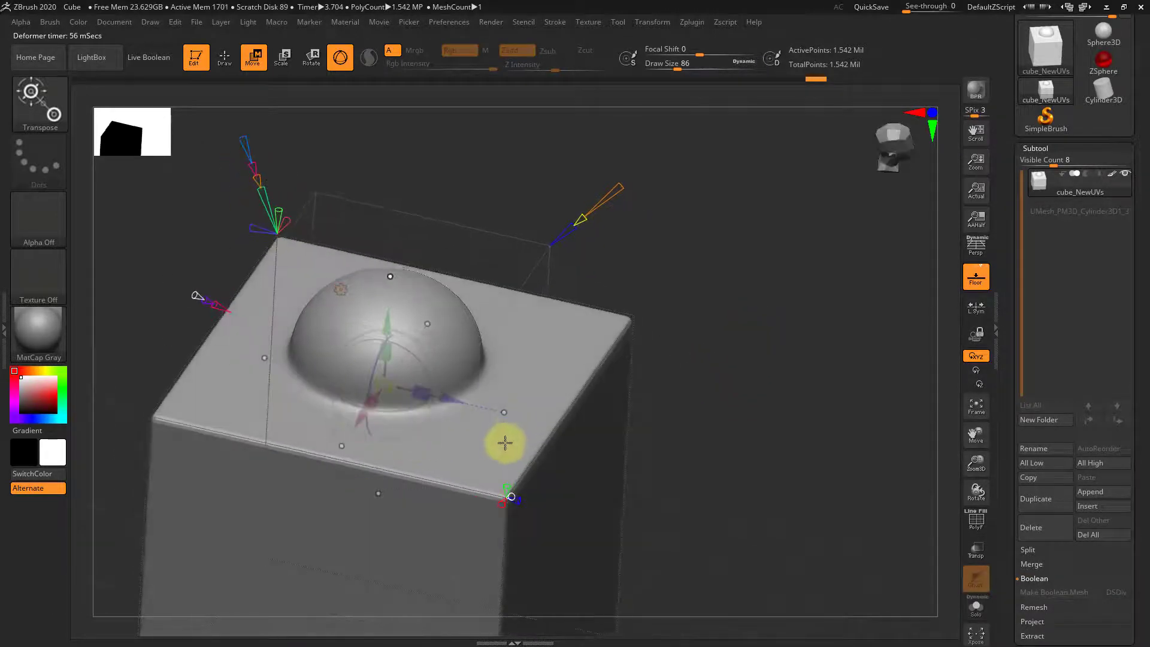
left_click_drag(640, 387, 675, 371)
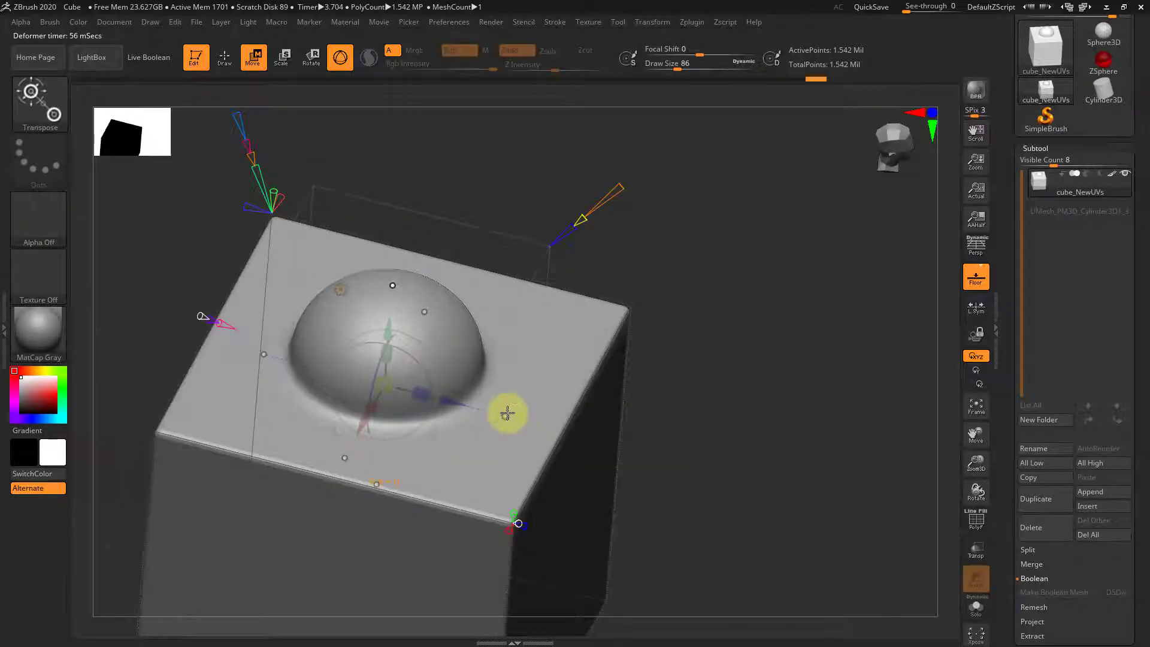
Slice the sphere primitive from both sides along Z to leave a narrow band.
left_click_drag(489, 417, 462, 410)
left_click_drag(759, 407, 731, 413)
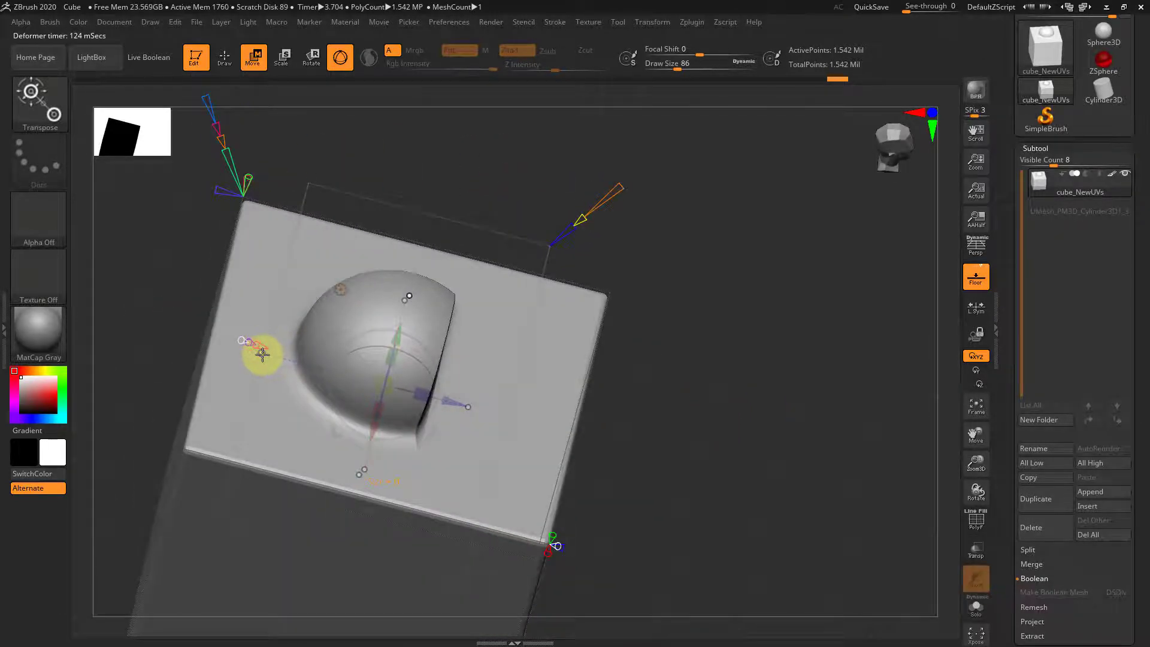
left_click_drag(277, 358, 308, 360)
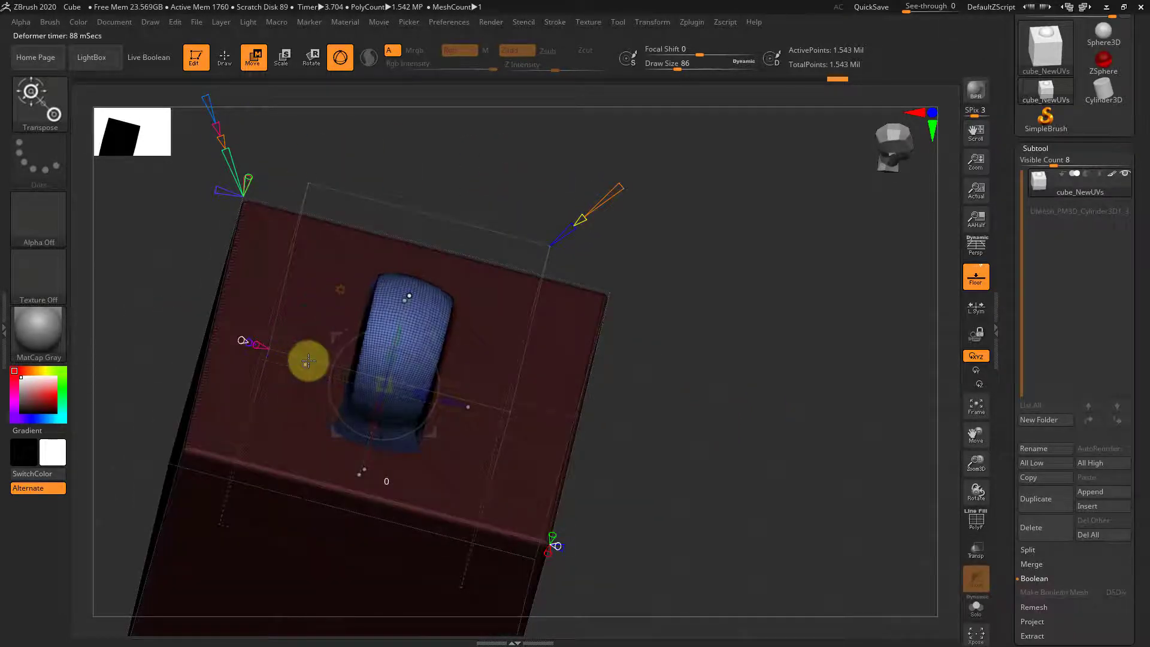
mouse_move(677, 356)
left_mouse_down()
mouse_move(665, 326)
mouse_move(587, 360)
mouse_move(623, 379)
left_mouse_up()
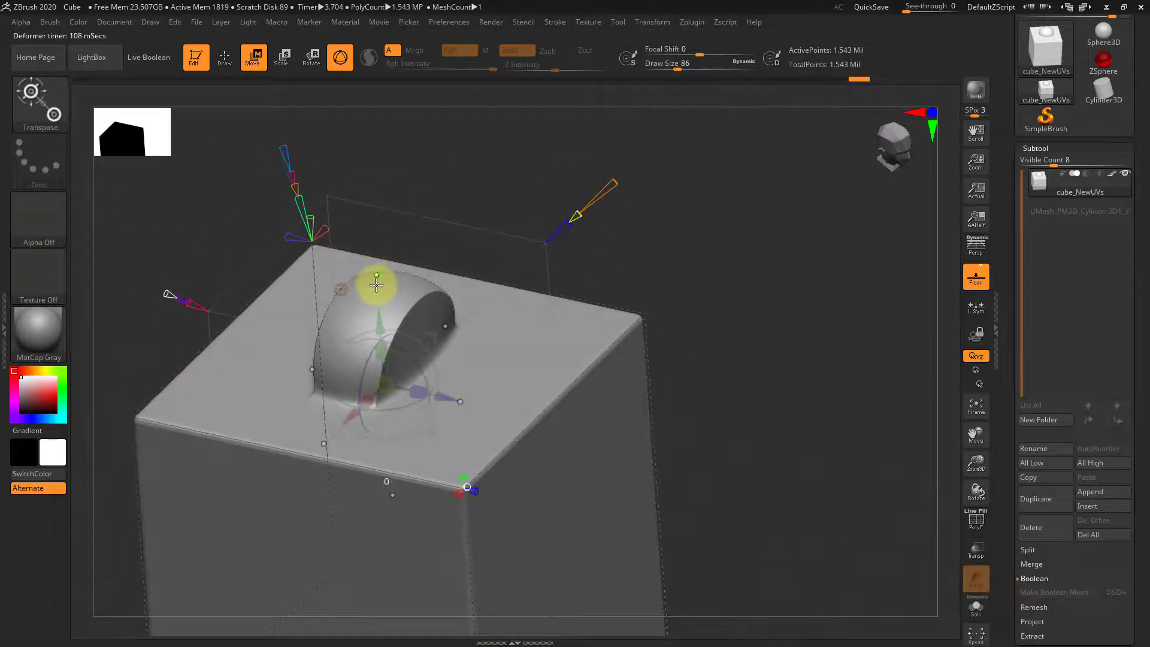
Turn on perspective and try flattening the sphere primitive's top before restoring its full dome.
left_click_drag(376, 284, 377, 290)
mouse_move(595, 285)
left_mouse_down()
mouse_move(620, 262)
mouse_move(659, 282)
mouse_move(495, 247)
left_mouse_up()
key("p")
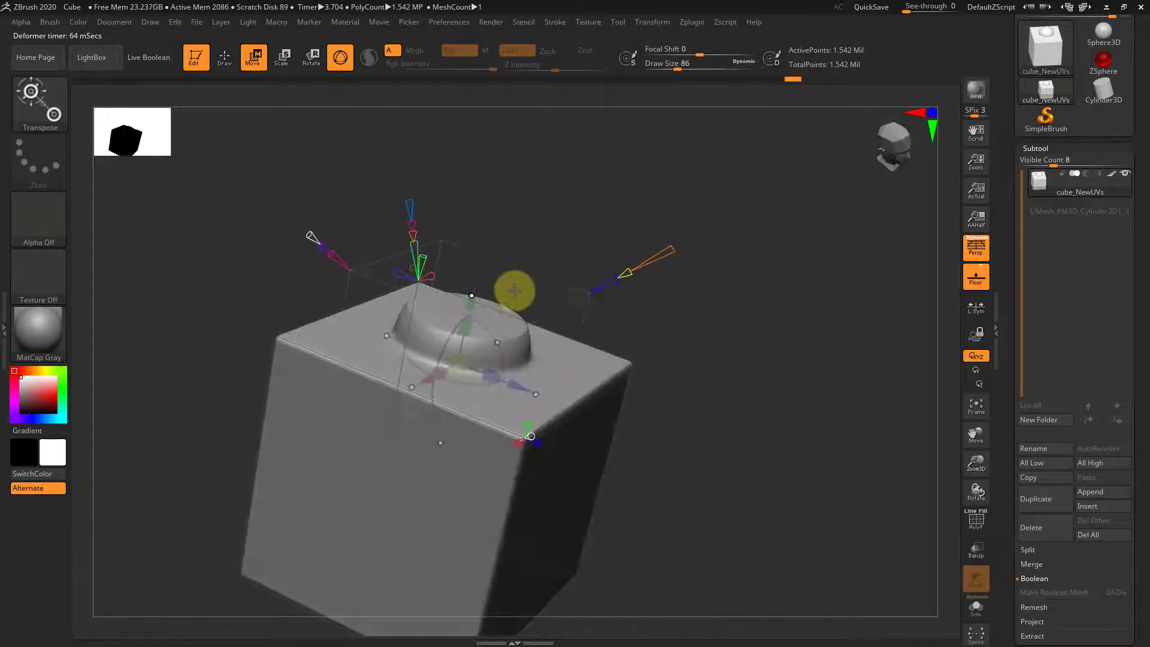
left_click_drag(472, 295, 473, 294)
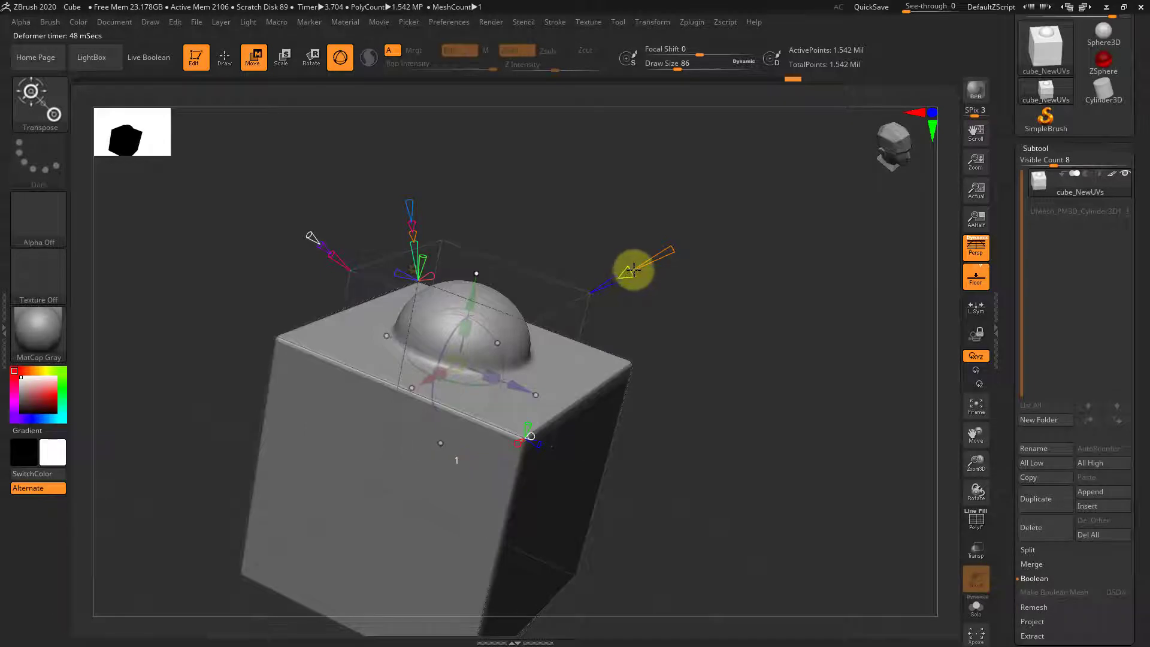
Switch the primitive to a cylinder, then try a modifier of 0 for a cone and undo it.
left_click_drag(640, 264, 706, 333)
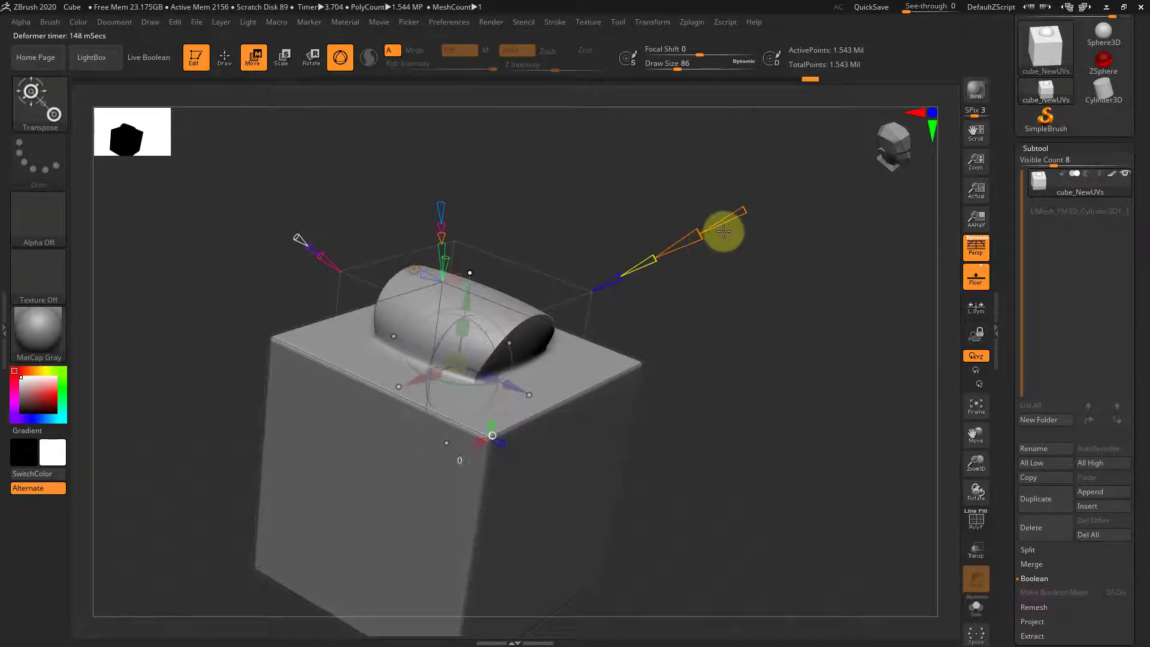
left_click_drag(724, 231, 663, 248)
left_click_drag(772, 366, 745, 333)
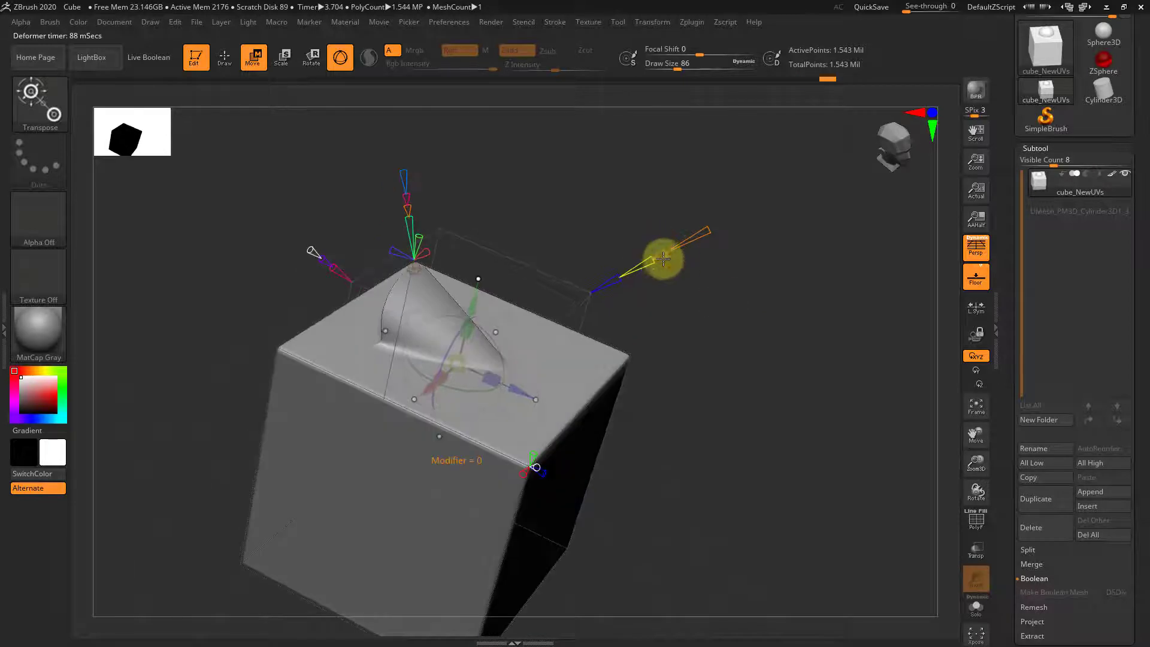
key("ctrl+z")
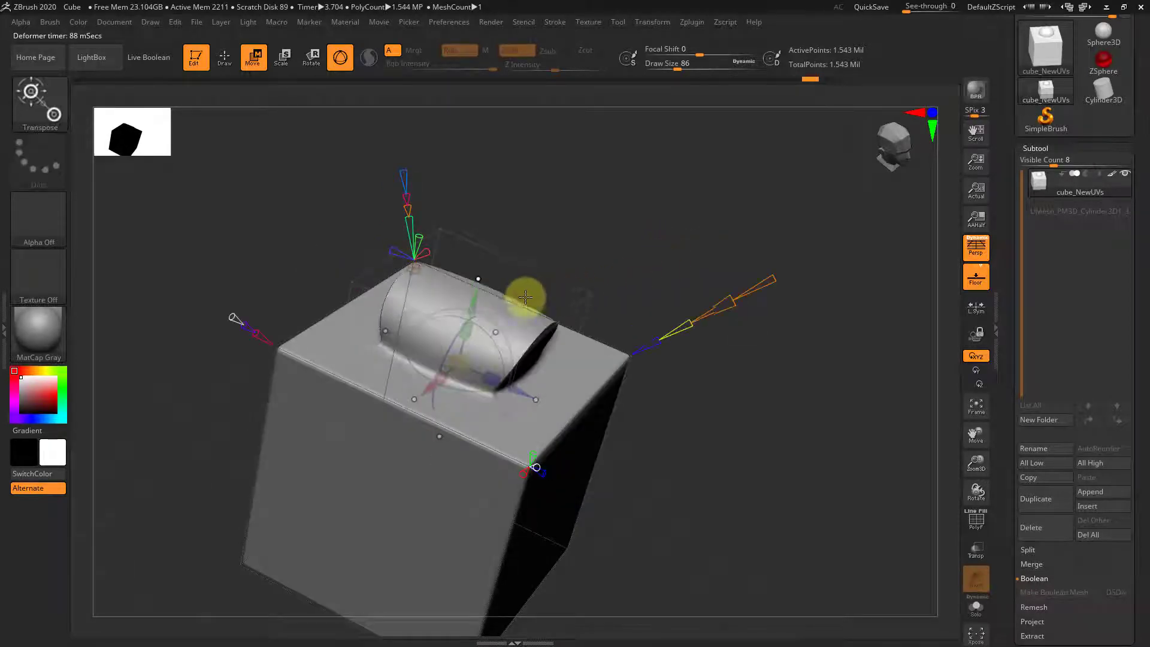
left_click(473, 307)
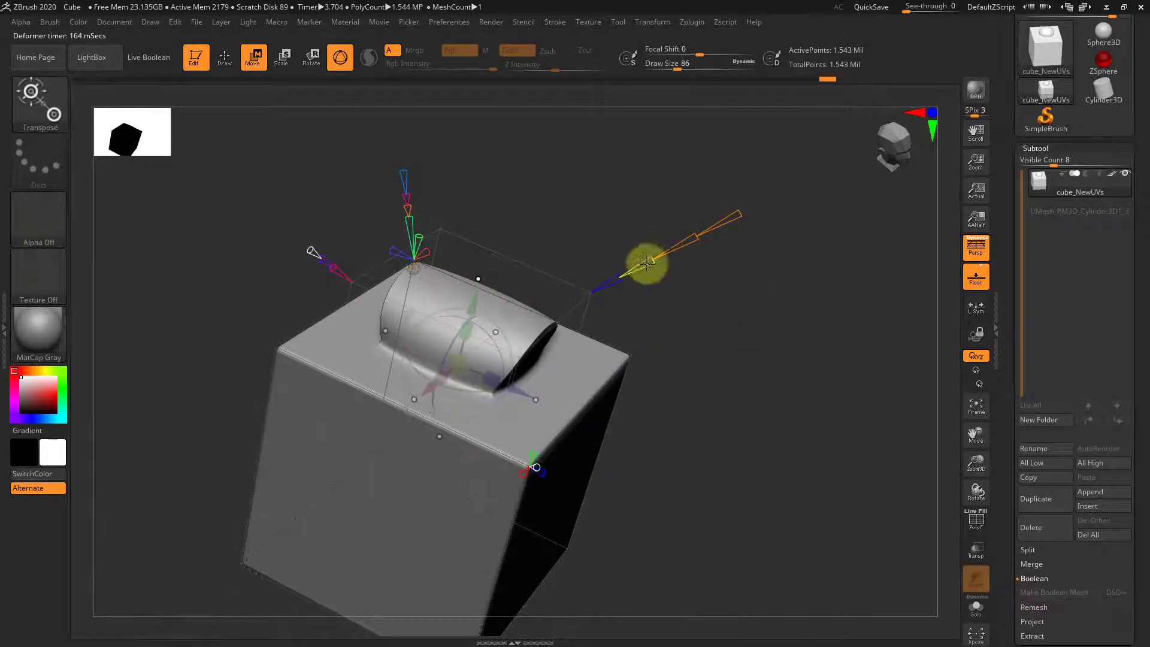
Adjust the cylinder primitive's modifiers, trying a value of 0.08, and lower it slightly along Y.
left_click_drag(711, 236, 727, 230)
mouse_move(706, 313)
left_mouse_down()
mouse_move(752, 365)
mouse_move(719, 418)
mouse_move(662, 362)
mouse_move(726, 378)
mouse_move(575, 323)
left_mouse_up()
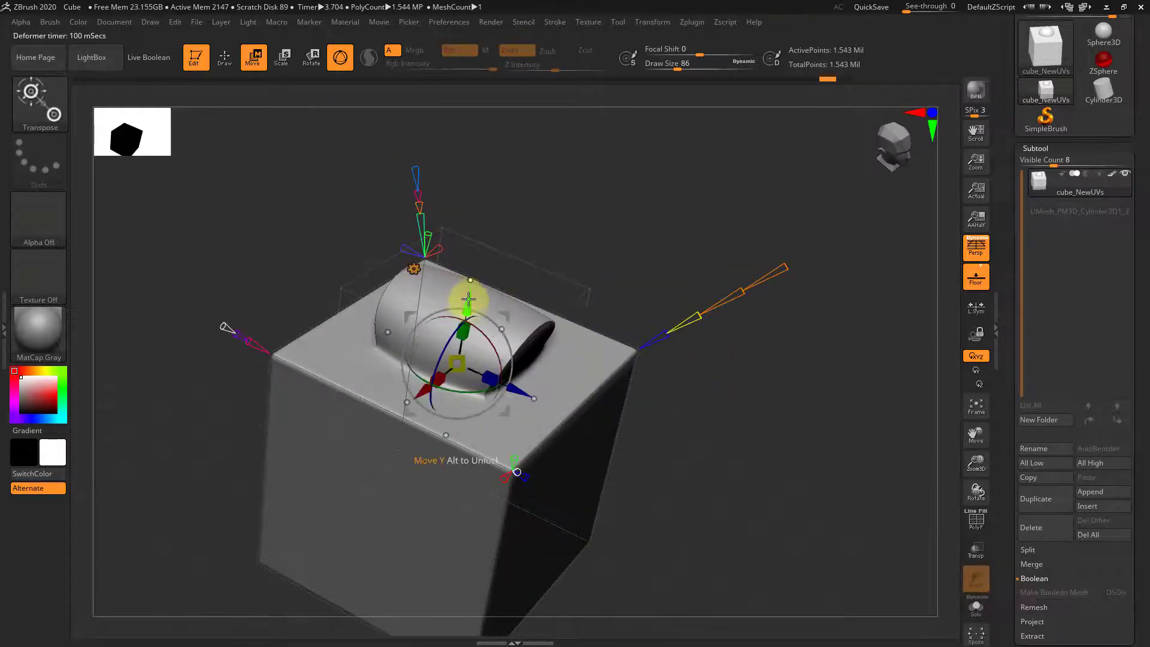
left_click_drag(721, 373, 719, 366)
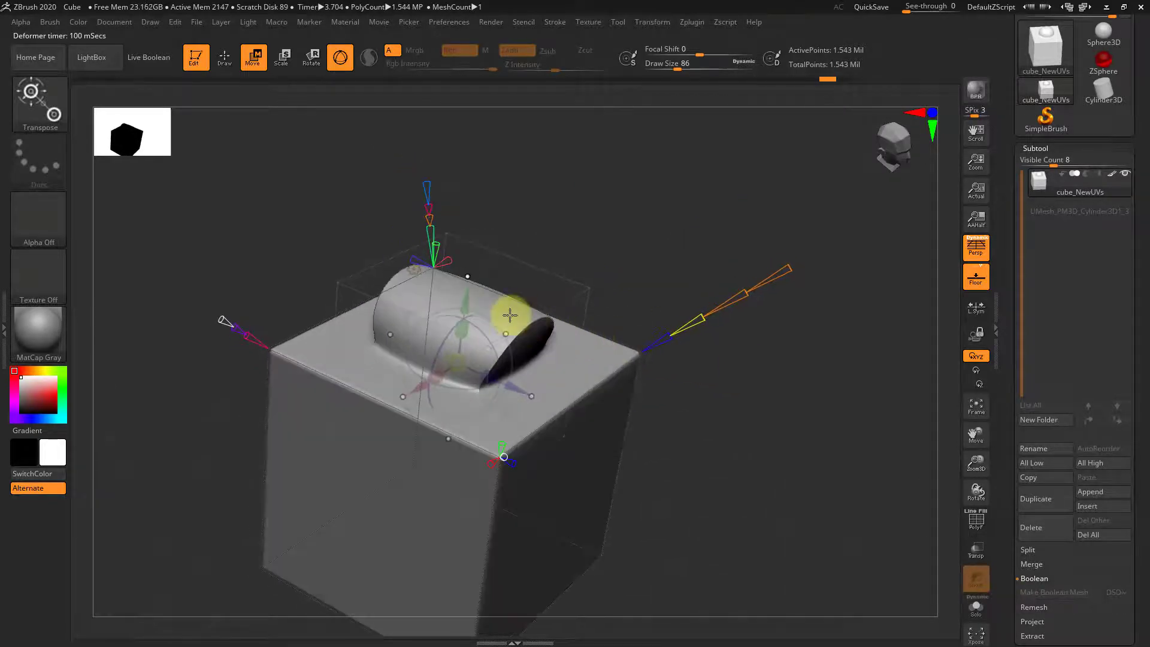
left_click_drag(464, 300, 472, 298)
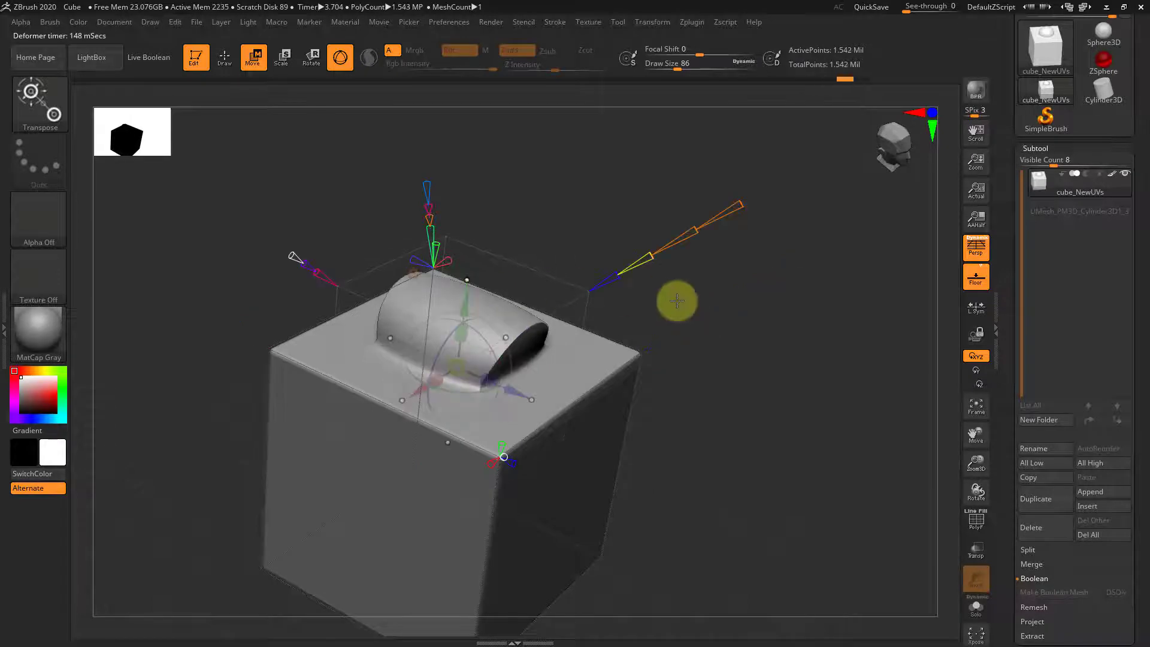
left_click_drag(717, 220, 686, 242)
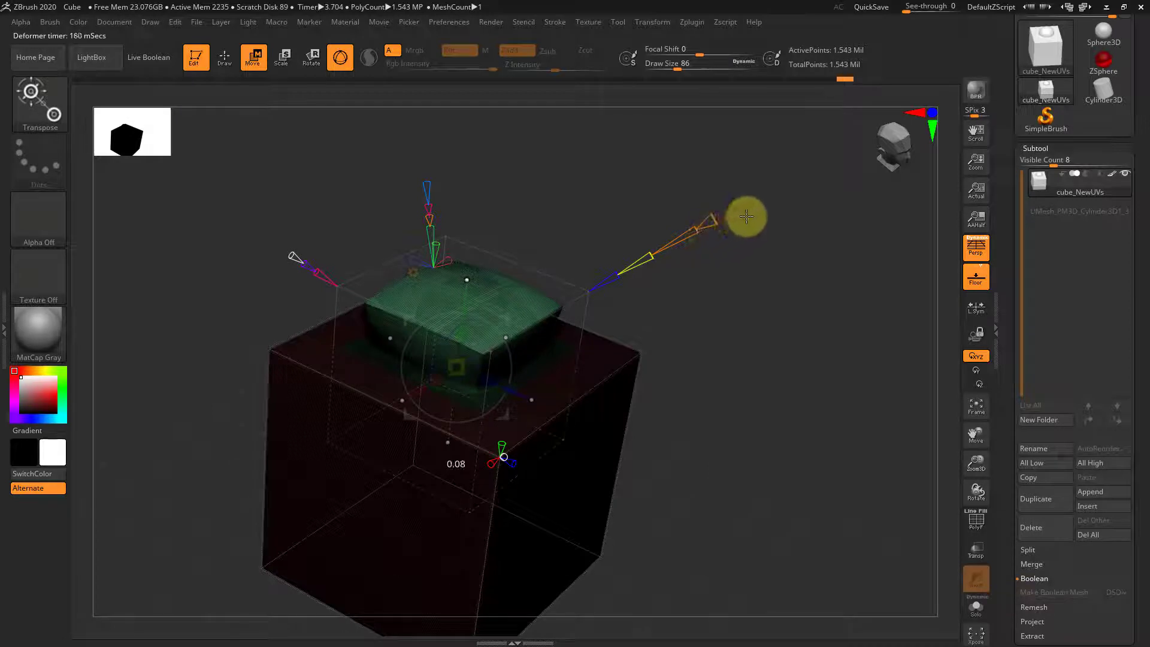
left_click_drag(746, 216, 760, 207)
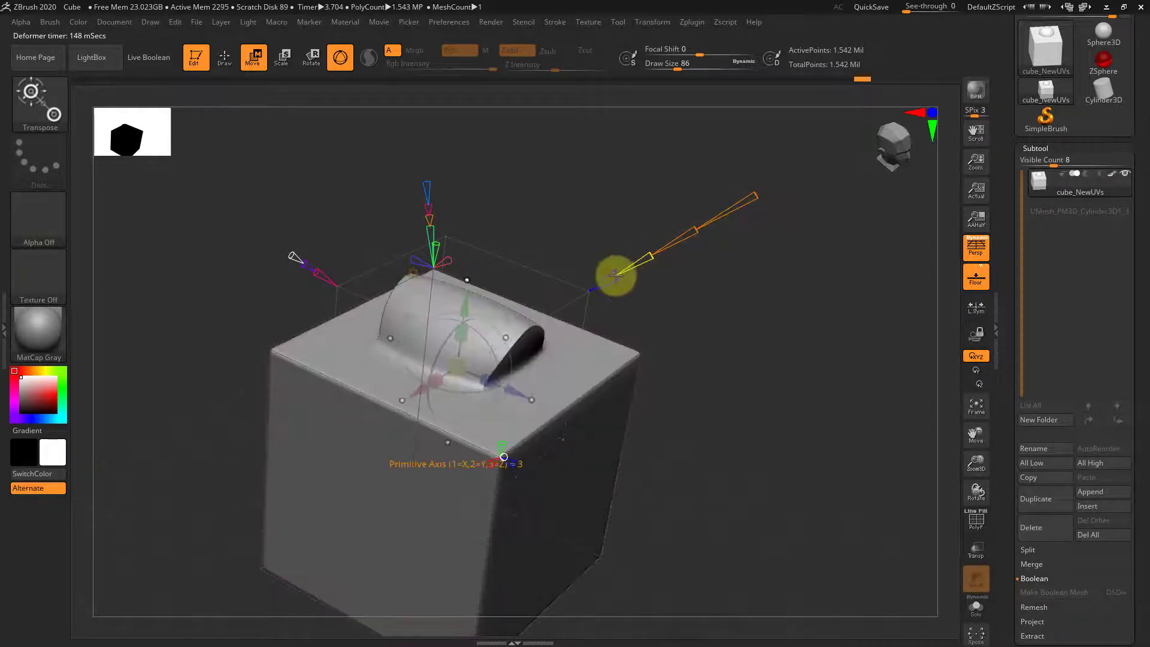
Change the primitive on the cube's top face from a cylinder back through a sphere to a rounded box.
mouse_move(616, 276)
left_mouse_down()
mouse_move(672, 246)
mouse_move(627, 269)
left_mouse_up()
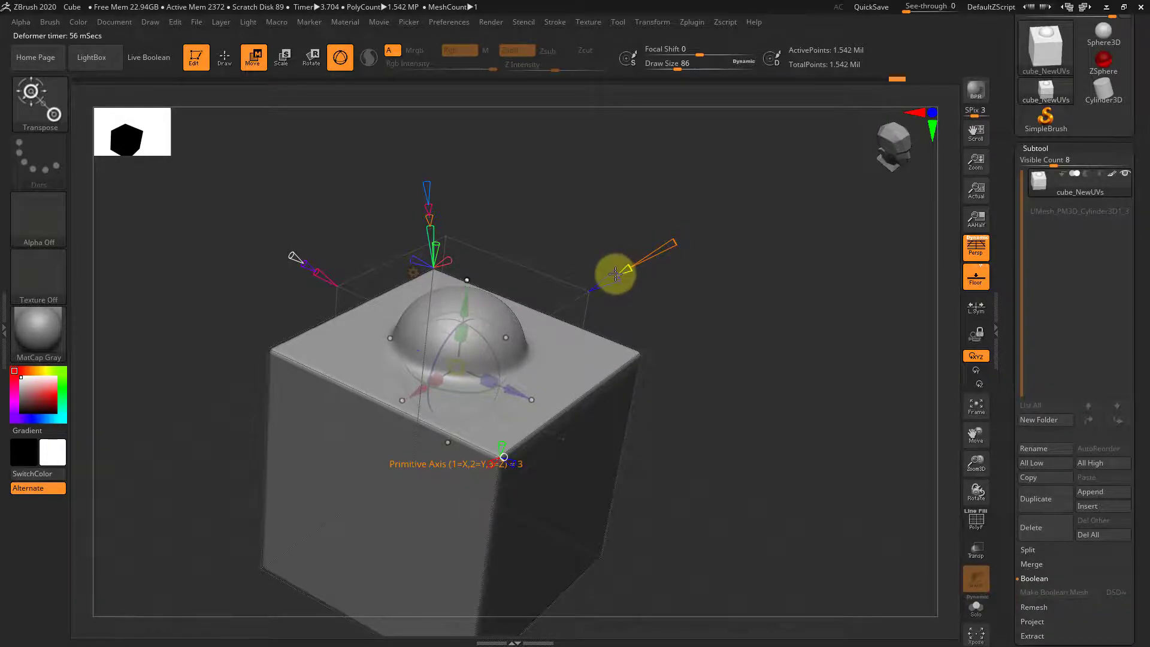
left_click_drag(615, 274, 715, 226)
left_click_drag(789, 324, 345, 242)
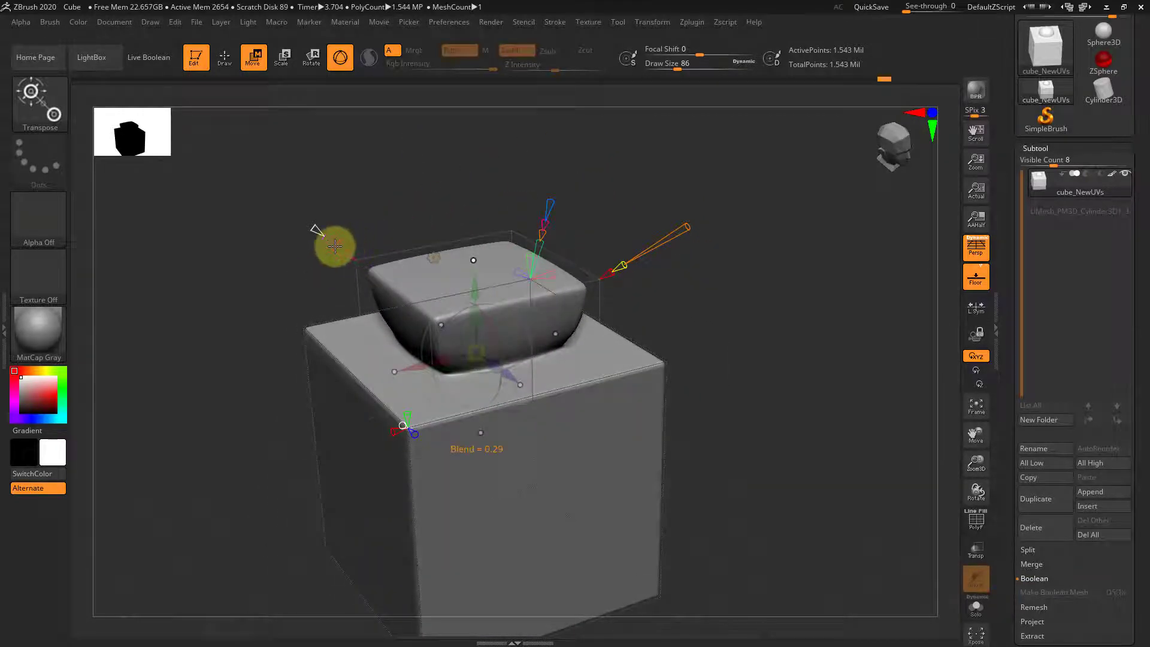
Vary the box primitive's blend through 0.65, 0 and 0.56 to compare how its form softens.
left_click_drag(387, 188, 404, 353, "alt")
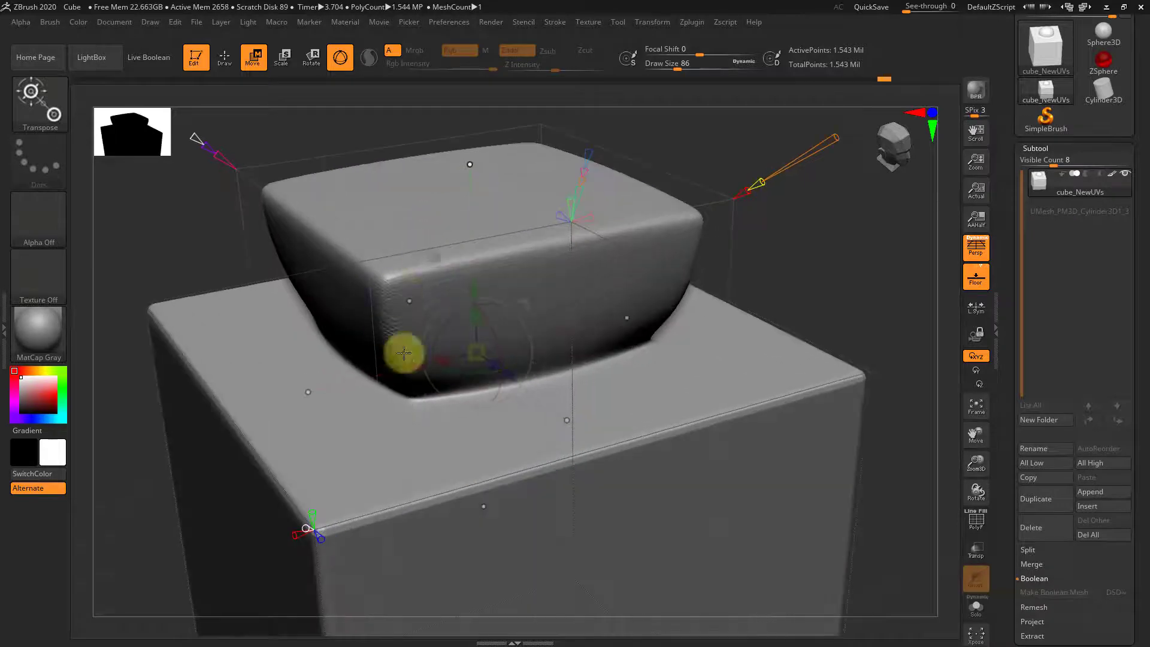
left_click_drag(352, 162, 393, 177, "alt")
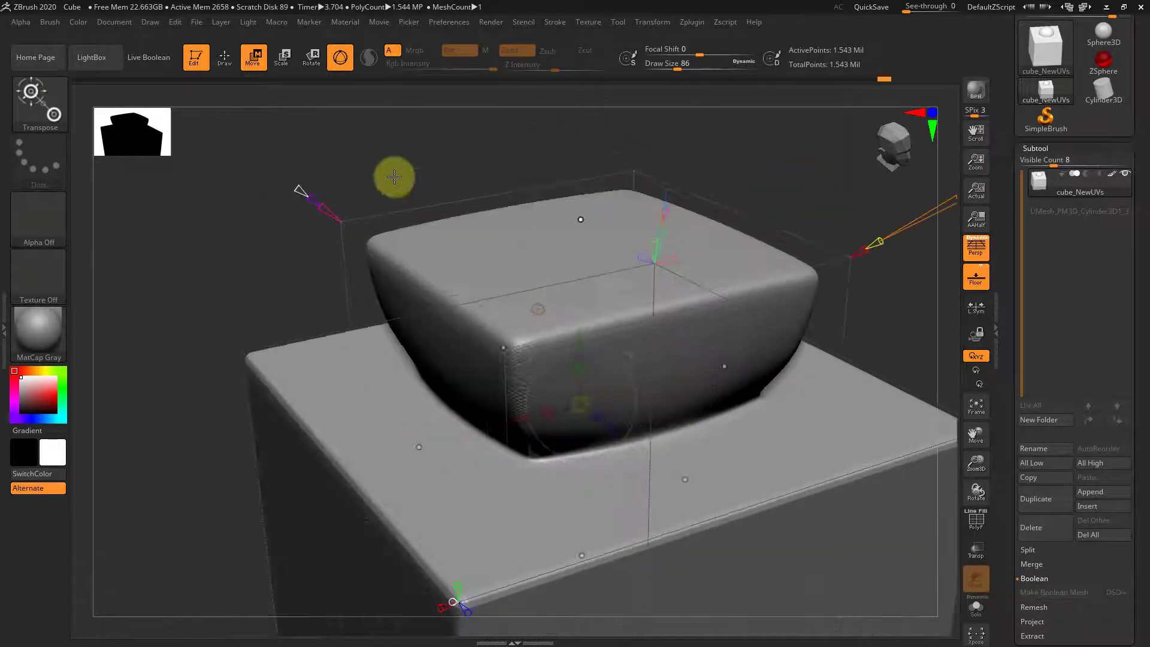
left_click_drag(326, 208, 367, 189)
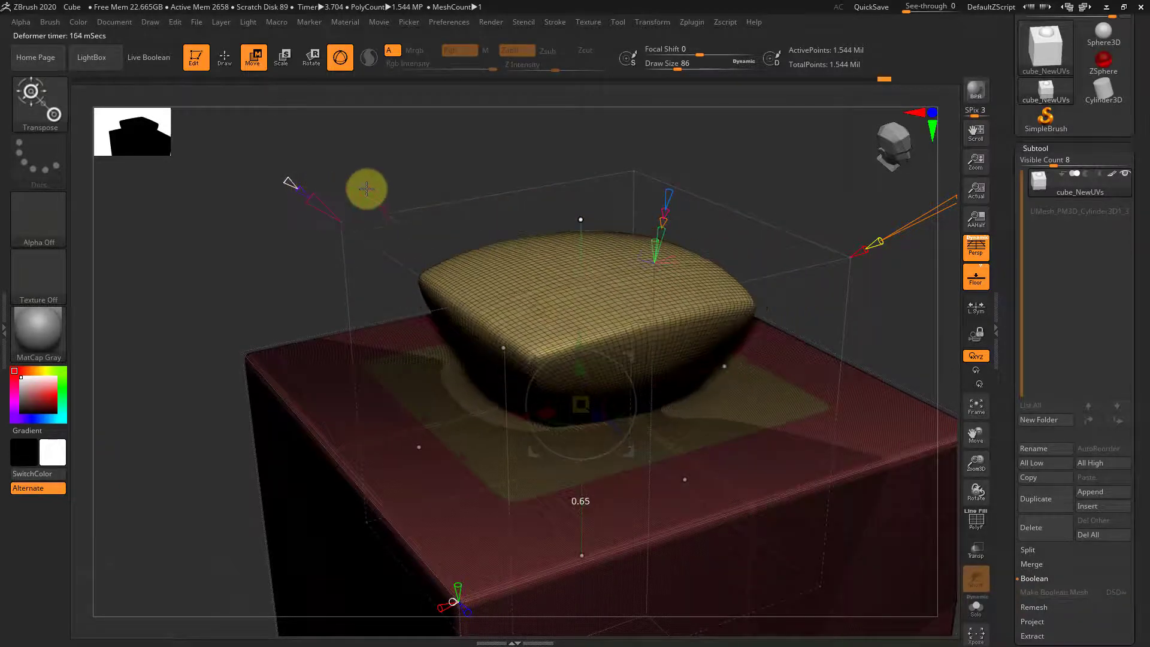
left_click_drag(473, 157, 467, 161)
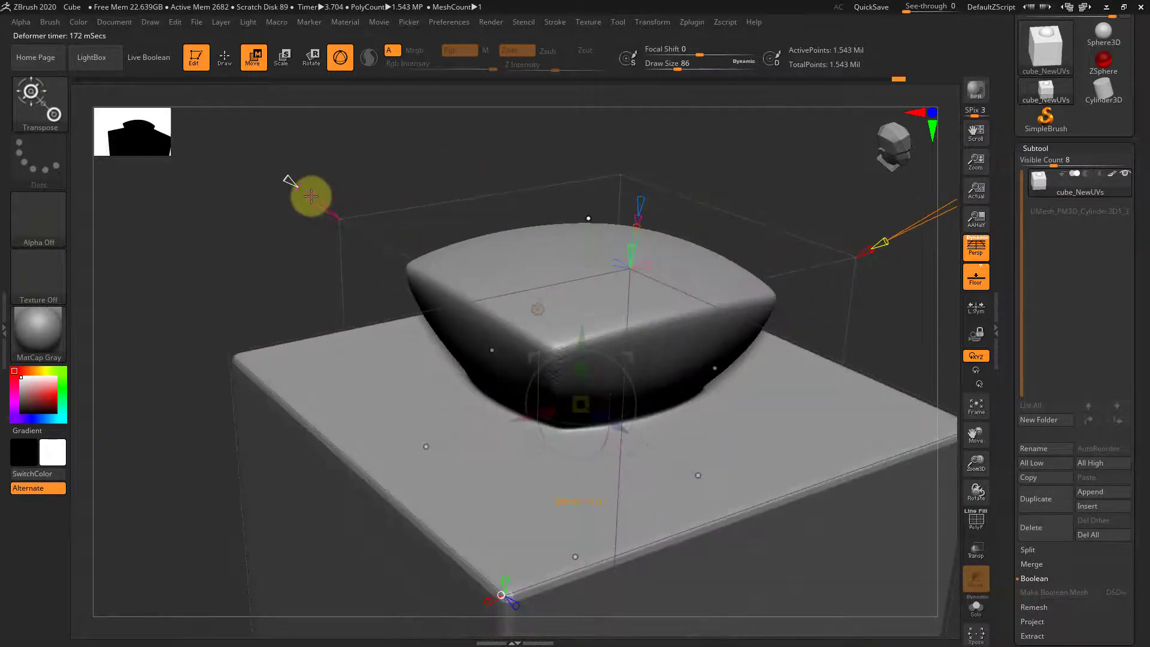
left_click_drag(317, 198, 339, 205)
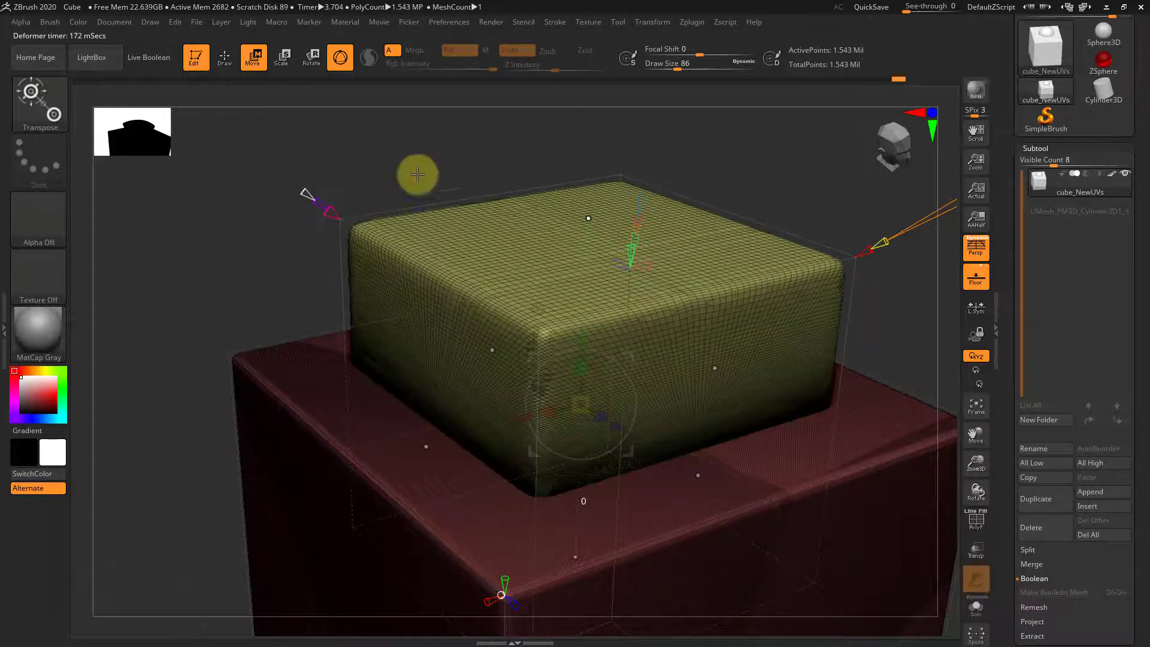
left_click_drag(470, 157, 476, 144)
left_click_drag(444, 151, 450, 150)
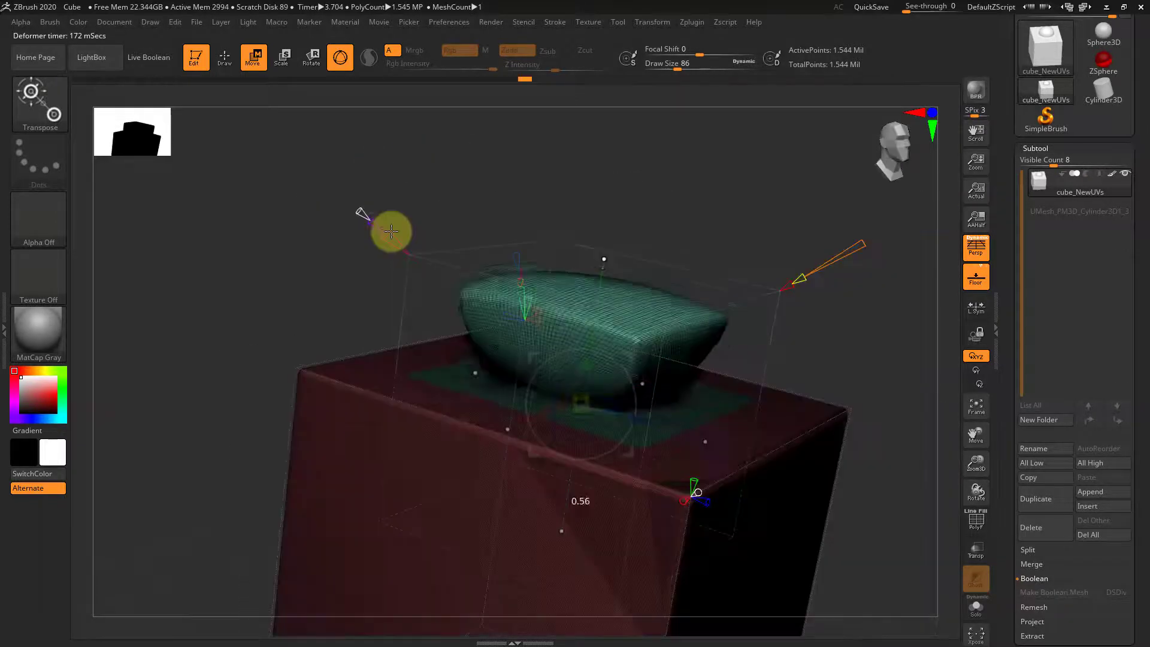
Reduce the box primitive's blend to give it a crisp rounded form on the cube's top face.
mouse_move(390, 231)
left_mouse_down()
mouse_move(357, 211)
mouse_move(387, 228)
mouse_move(374, 215)
left_mouse_up()
mouse_move(519, 180)
left_mouse_down()
mouse_move(480, 177)
mouse_move(532, 196)
mouse_move(514, 211)
mouse_move(508, 188)
left_mouse_up()
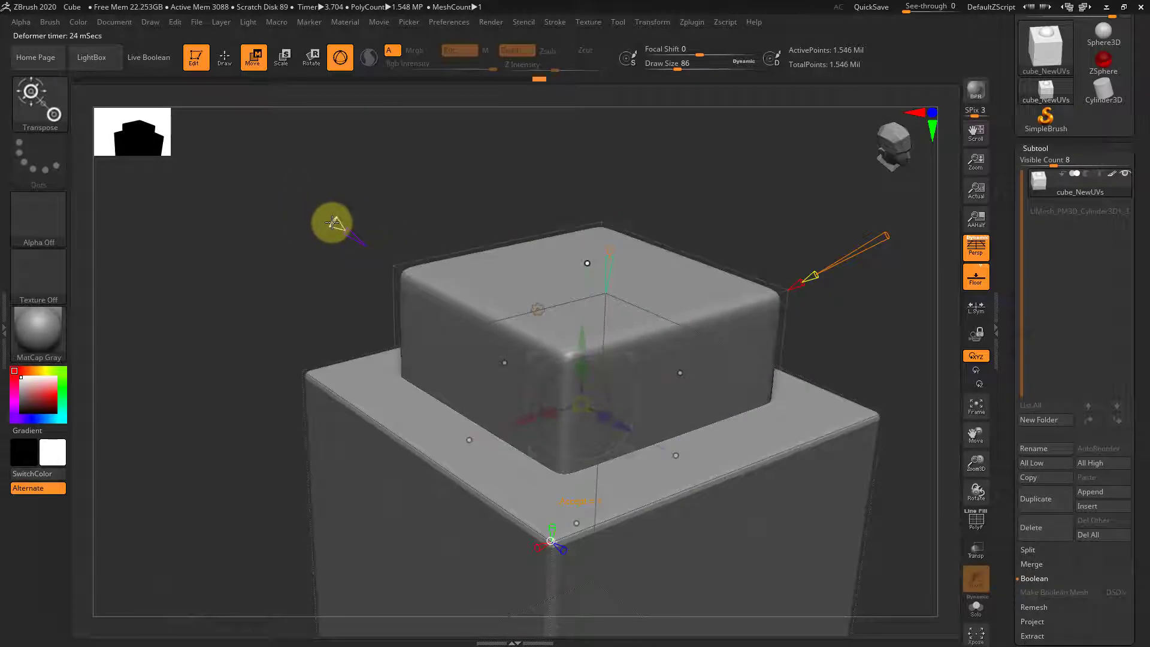
left_click_drag(418, 188, 496, 208)
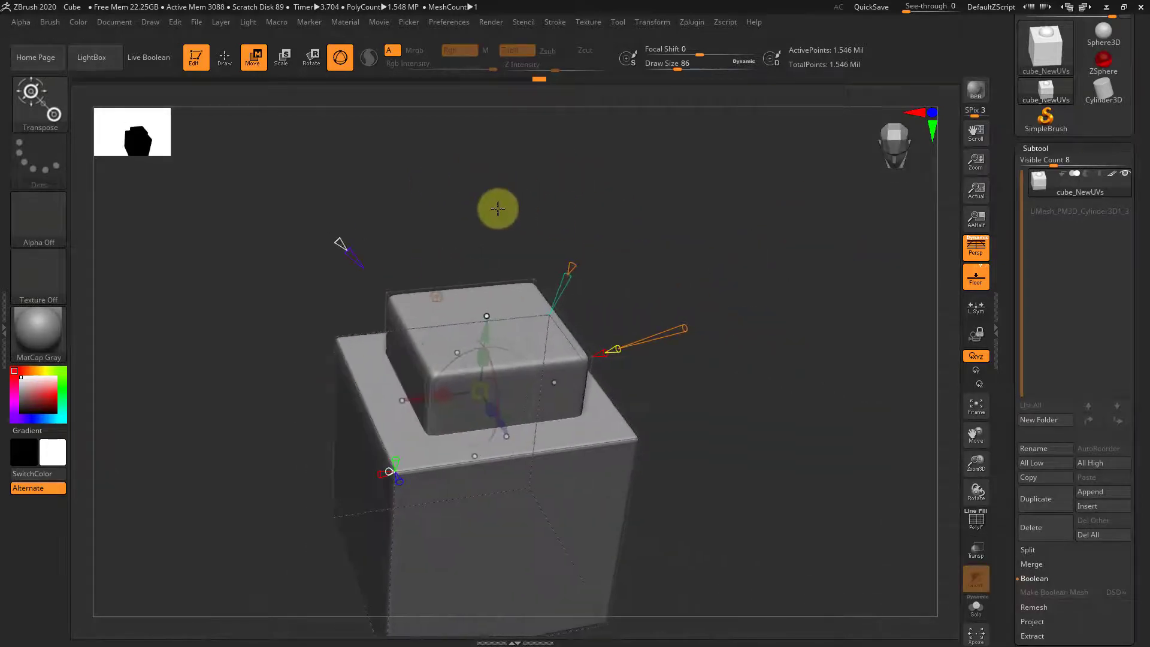
left_click_drag(637, 215, 696, 311)
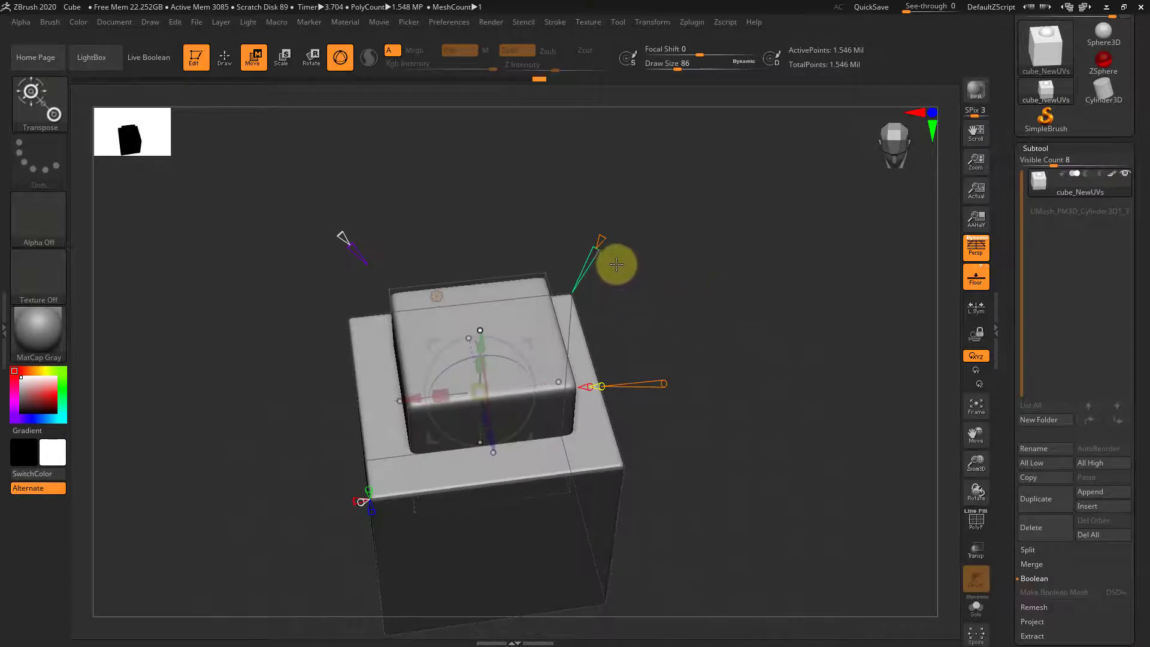
Vary the box primitive's slice setting between 0 and 1 and compare its polygroup topology.
left_click_drag(599, 249, 629, 281)
left_click_drag(629, 280, 596, 282)
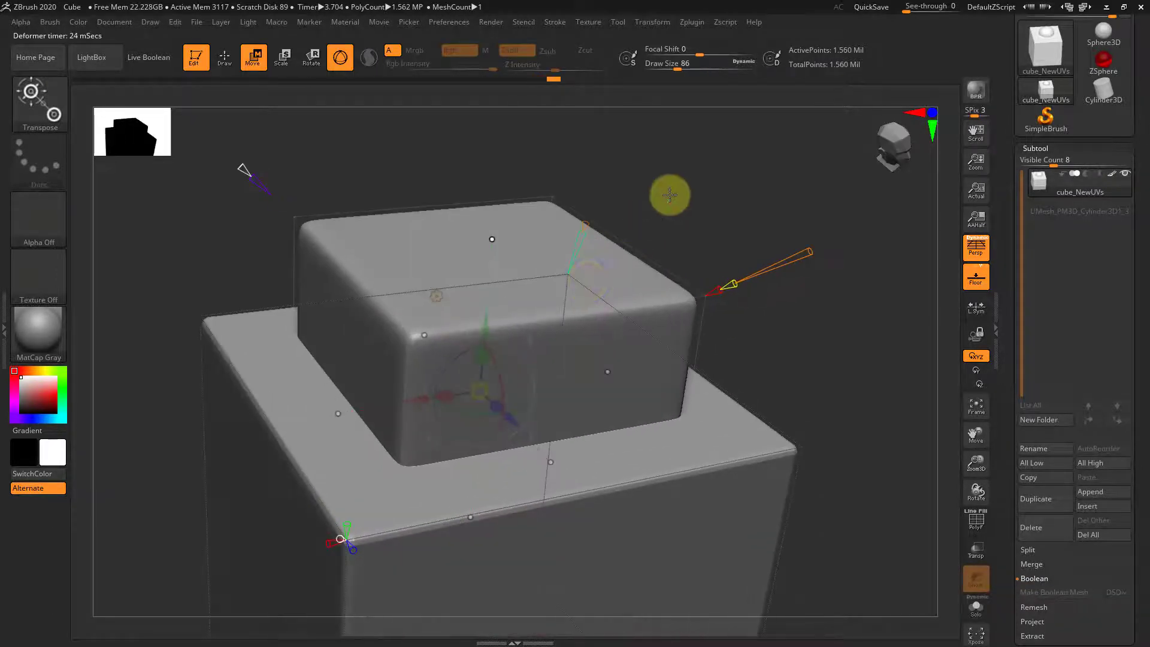
left_click_drag(670, 196, 650, 202)
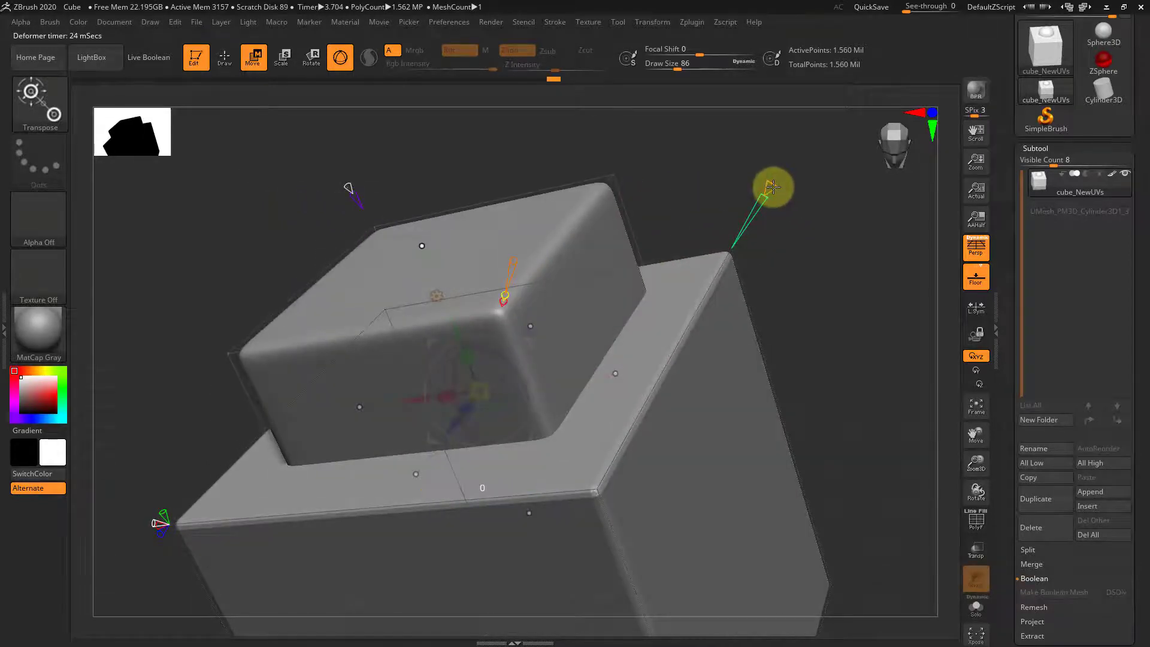
mouse_move(773, 187)
left_mouse_down()
mouse_move(788, 172)
mouse_move(778, 198)
left_mouse_up()
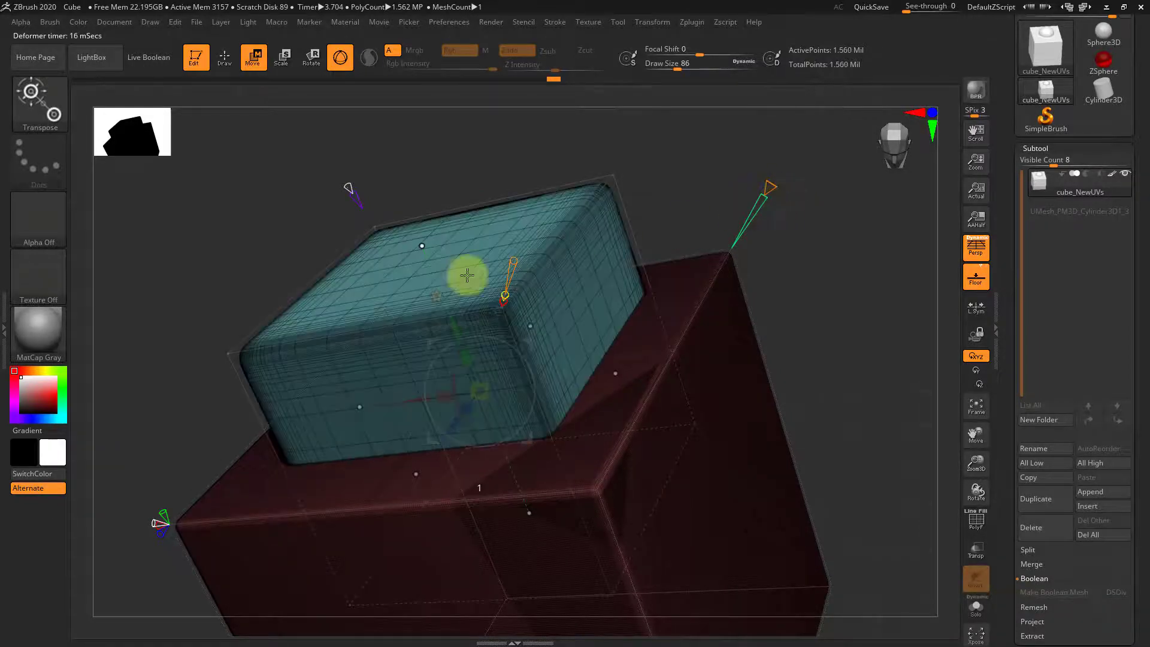
Try the primitive's X symmetry, and turn on its Y symmetry to mirror the box onto the cube's underside.
mouse_move(142, 415)
left_mouse_down()
mouse_move(277, 304)
mouse_move(301, 298)
mouse_move(538, 362)
left_mouse_up()
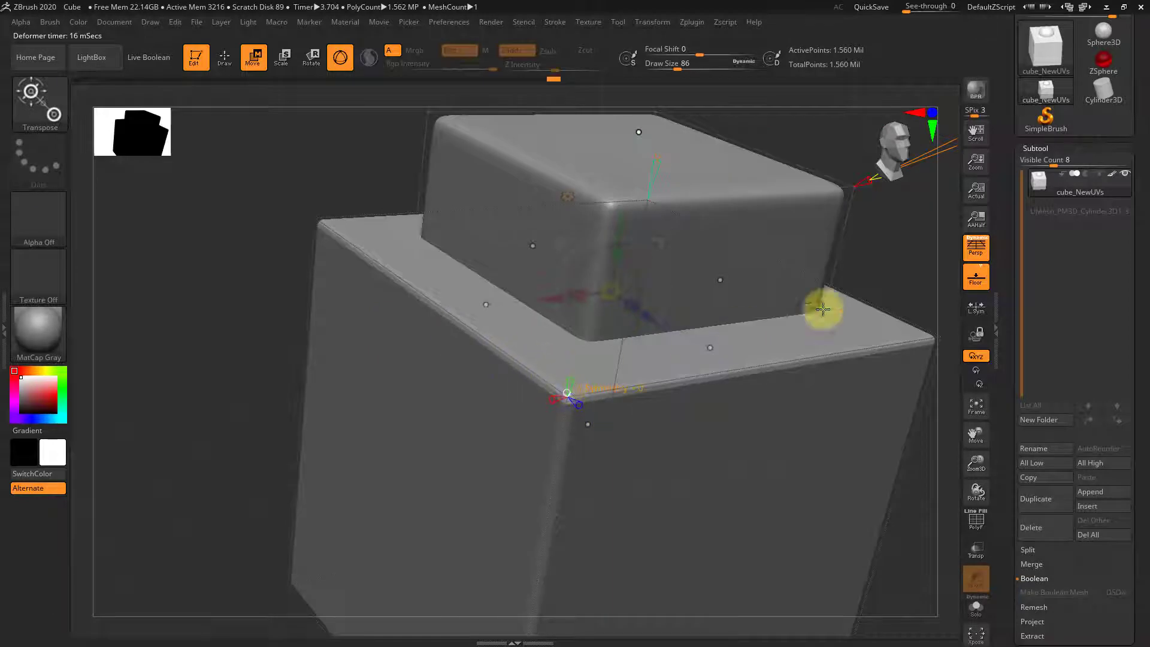
left_click_drag(891, 282, 252, 372)
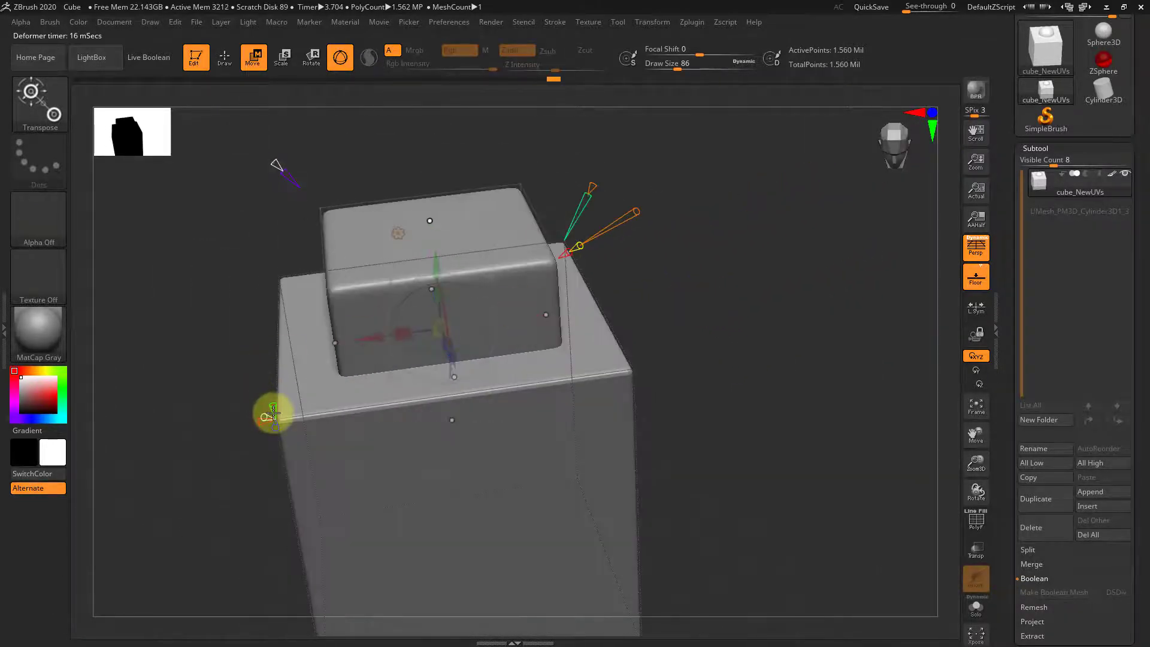
left_click_drag(737, 398, 416, 252)
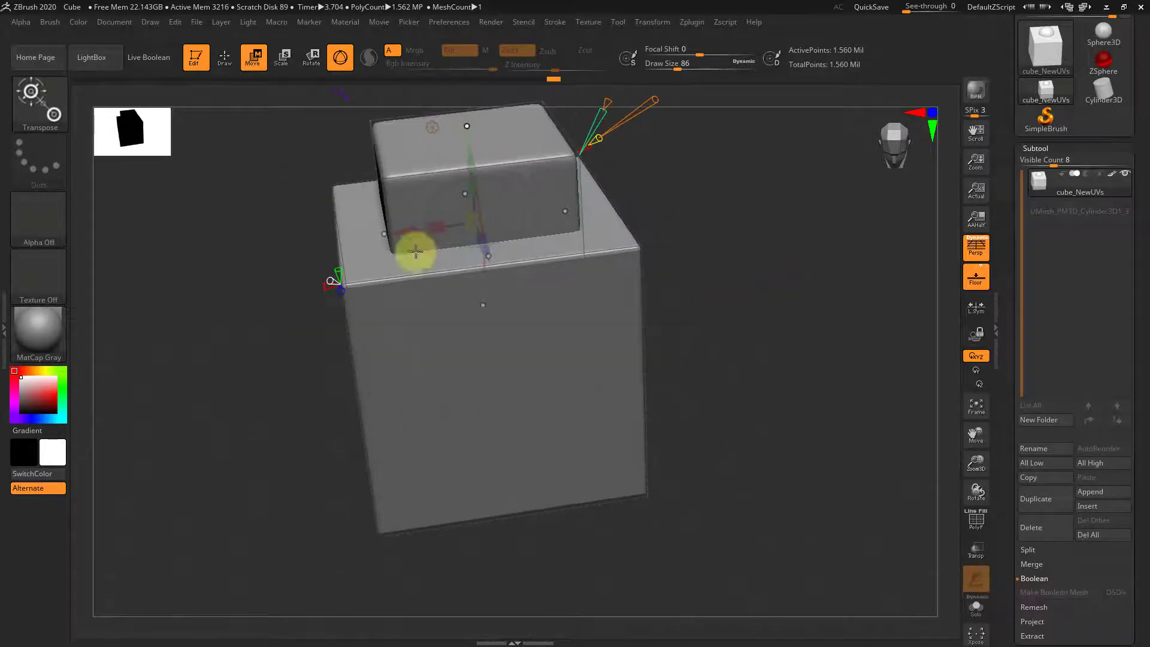
left_click_drag(322, 276, 411, 333)
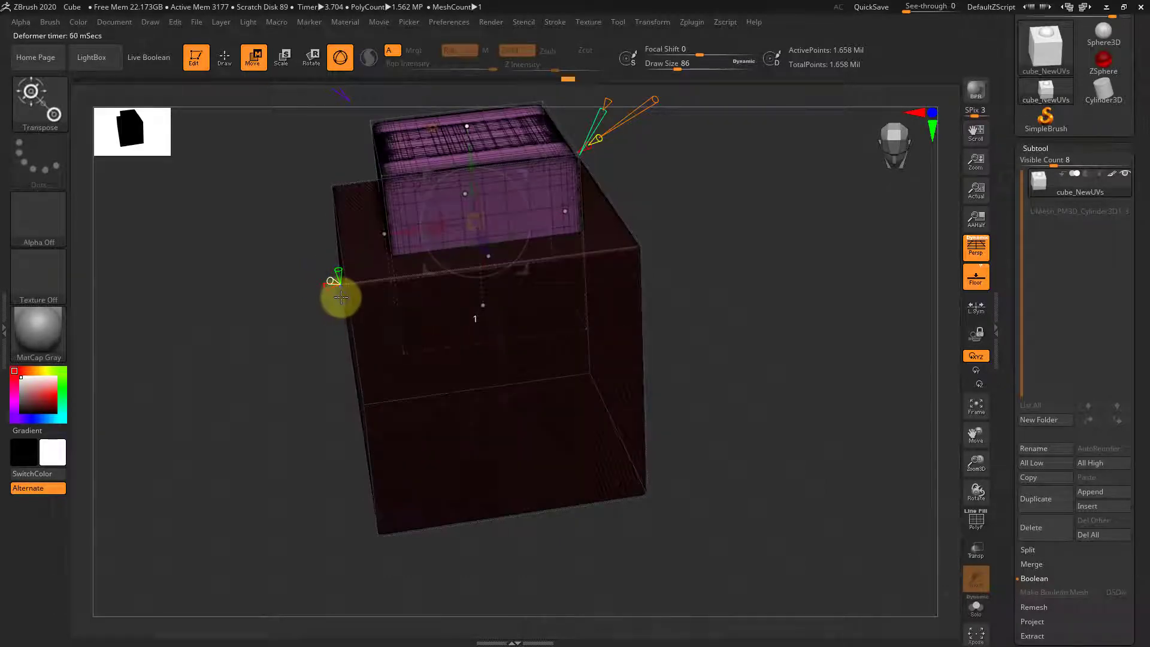
mouse_move(335, 294)
left_mouse_down()
mouse_move(243, 295)
mouse_move(341, 288)
mouse_move(336, 239)
left_mouse_up()
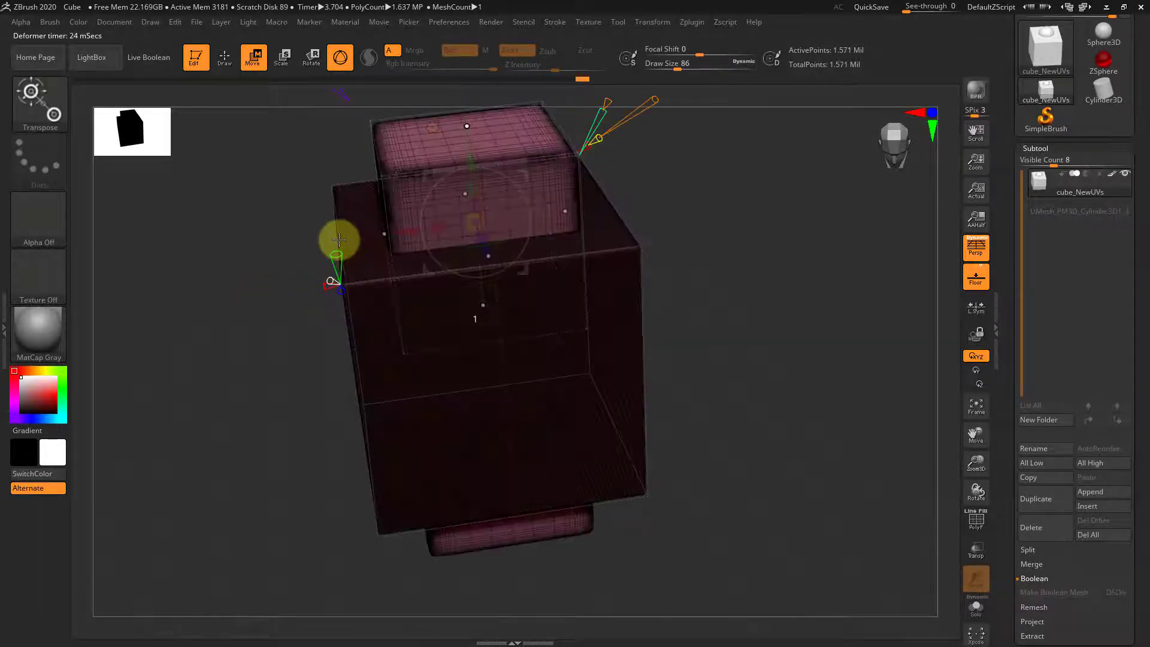
left_click_drag(704, 334, 743, 326)
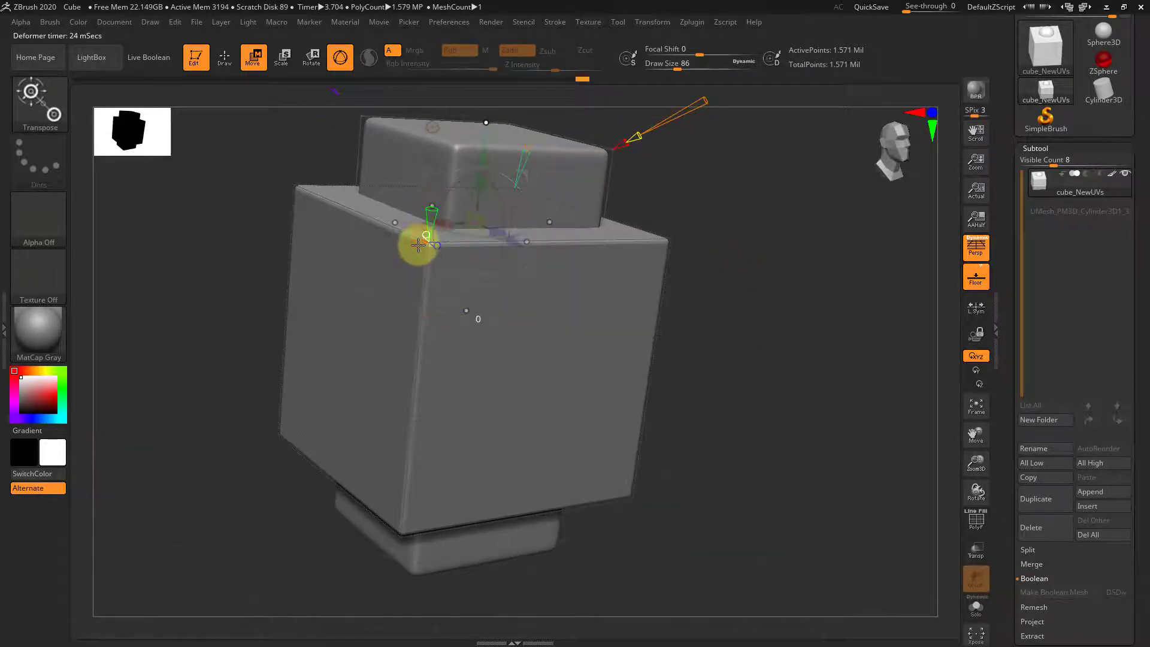
left_click_drag(418, 245, 432, 202)
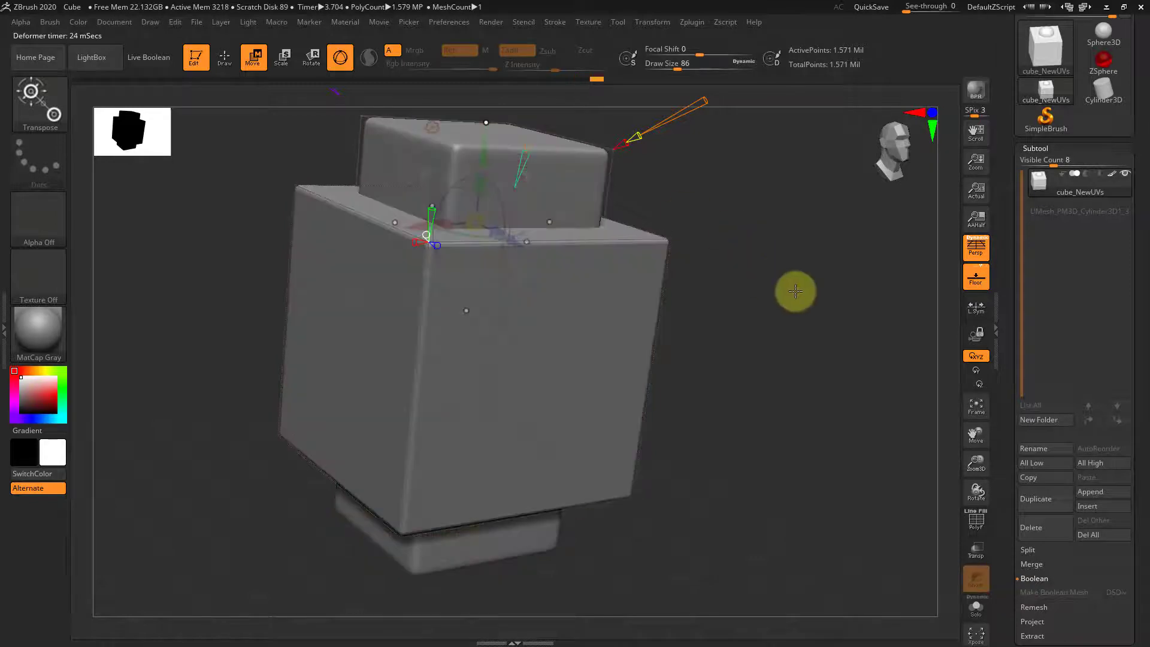
Change the mirrored primitive to a sphere and back to a box with sharper edges.
left_click_drag(793, 290, 561, 166)
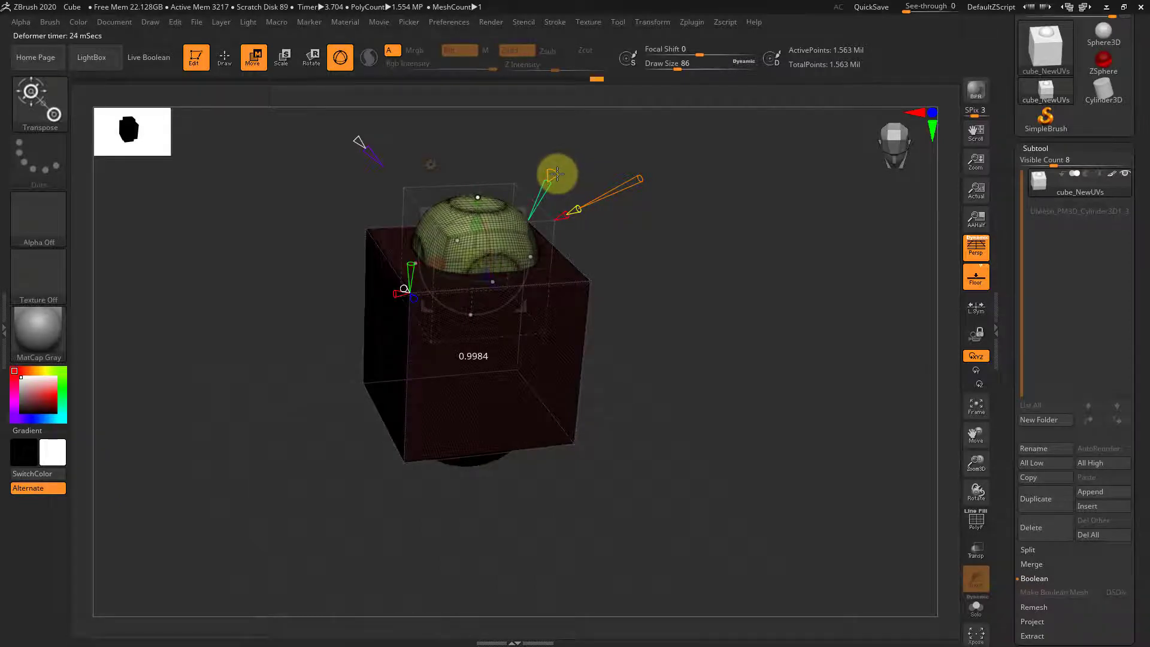
left_click_drag(559, 173, 655, 265)
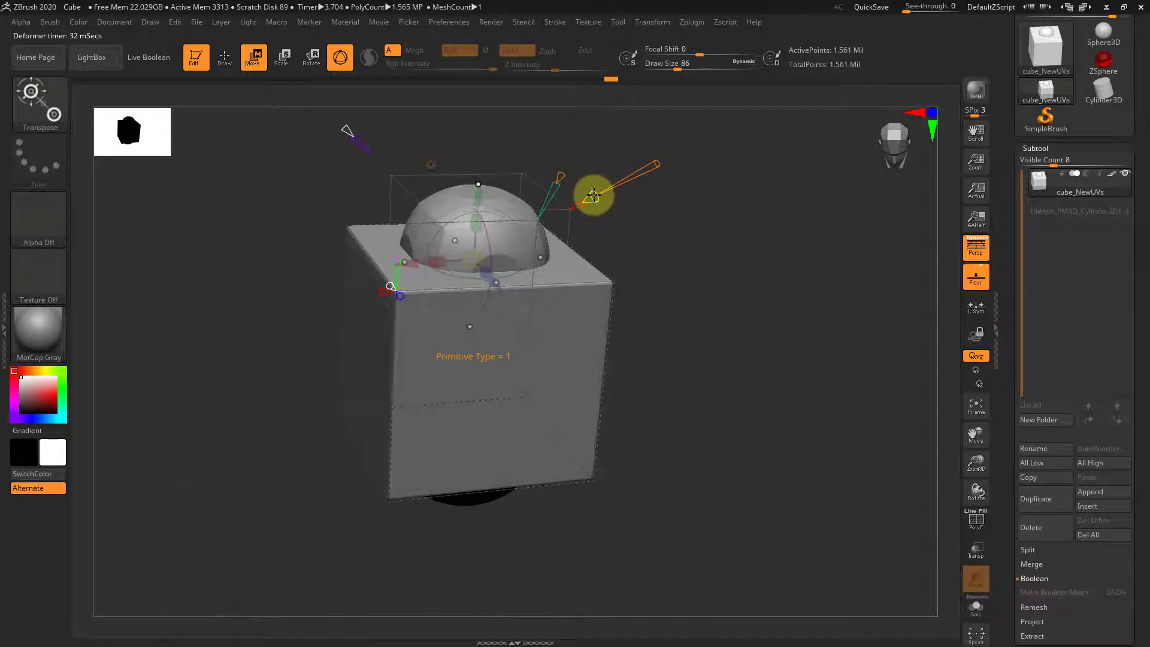
left_click_drag(654, 163, 638, 177)
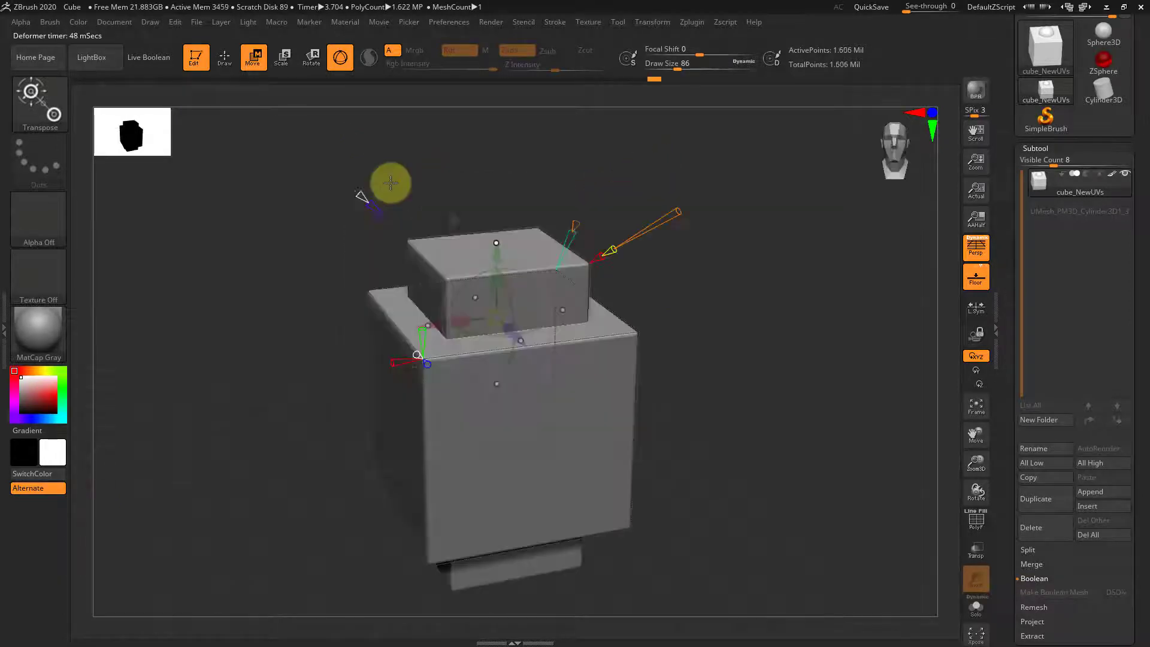
left_click_drag(390, 185, 710, 337)
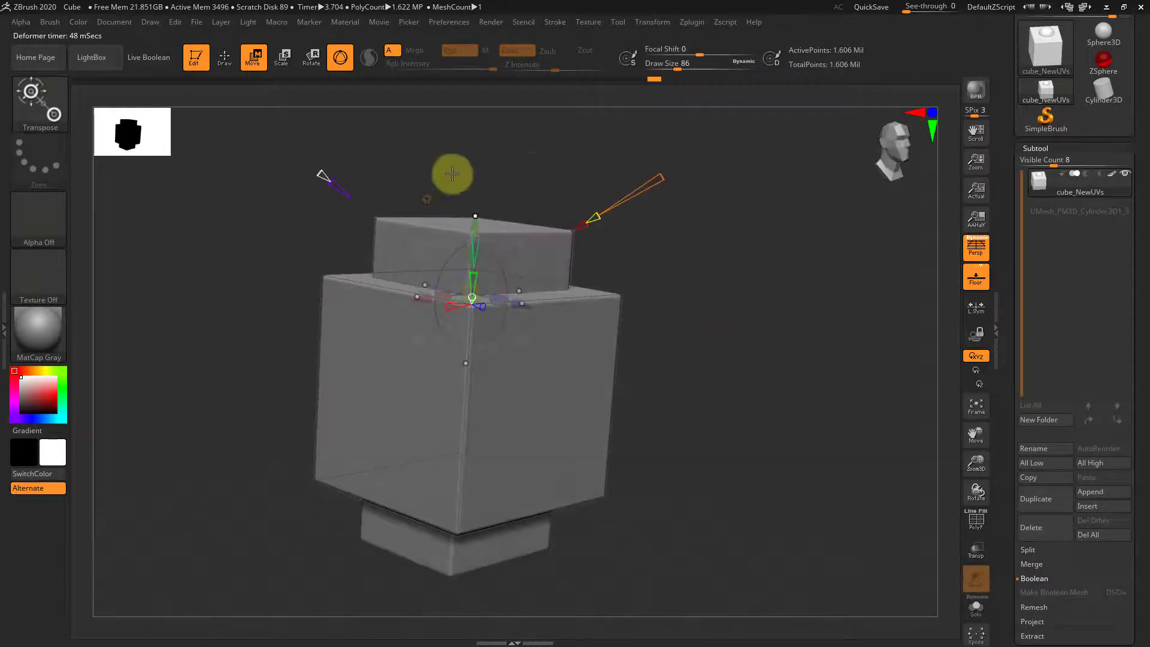
Accept the mirrored boxes and offset a copy of the primitive along Z beside the cube.
mouse_move(452, 174)
left_mouse_down()
mouse_move(536, 190)
mouse_move(449, 178)
left_mouse_up()
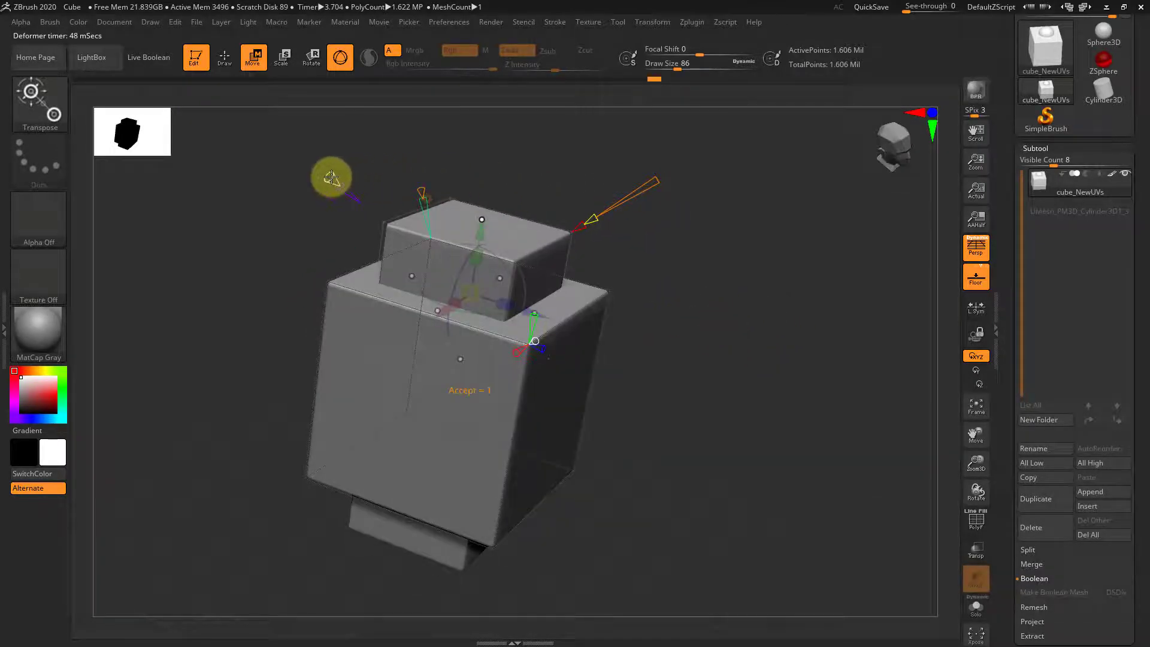
left_click_drag(332, 177, 329, 178)
left_click_drag(766, 372, 750, 370)
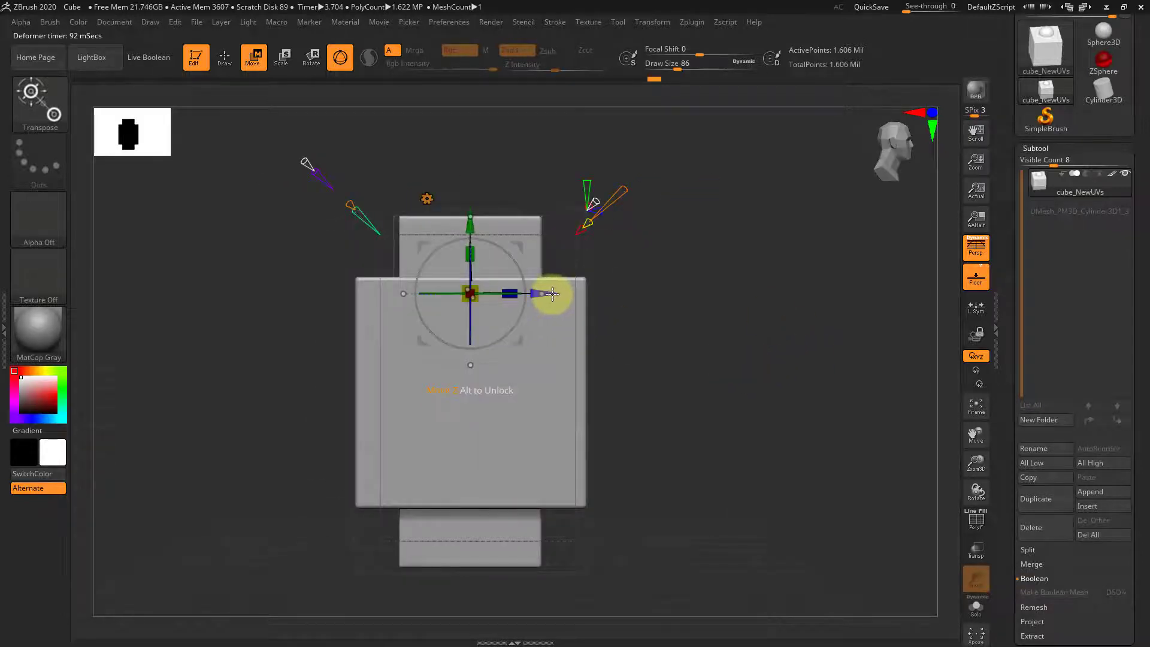
left_click_drag(558, 294, 739, 321, "ctrl")
mouse_move(809, 310)
left_mouse_down()
mouse_move(791, 319)
mouse_move(807, 318)
left_mouse_up()
left_click_drag(822, 318, 775, 313, "alt")
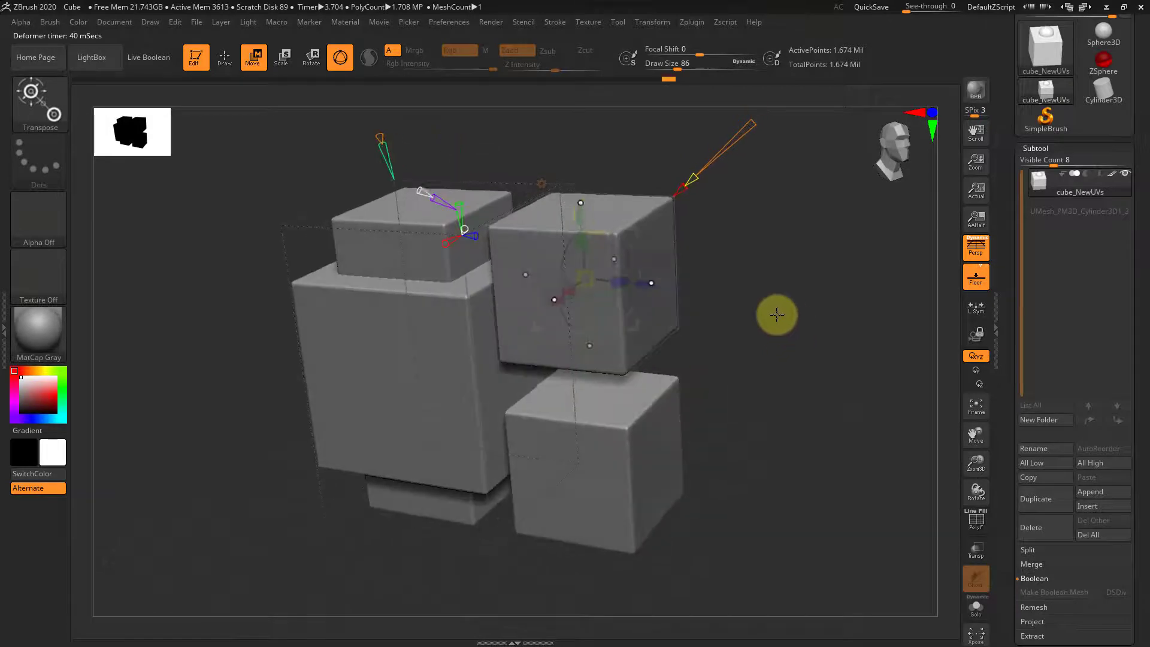
Reset the Project Primitive deformer, try moving the primitive along Z, and perform a full reset.
left_click(538, 182)
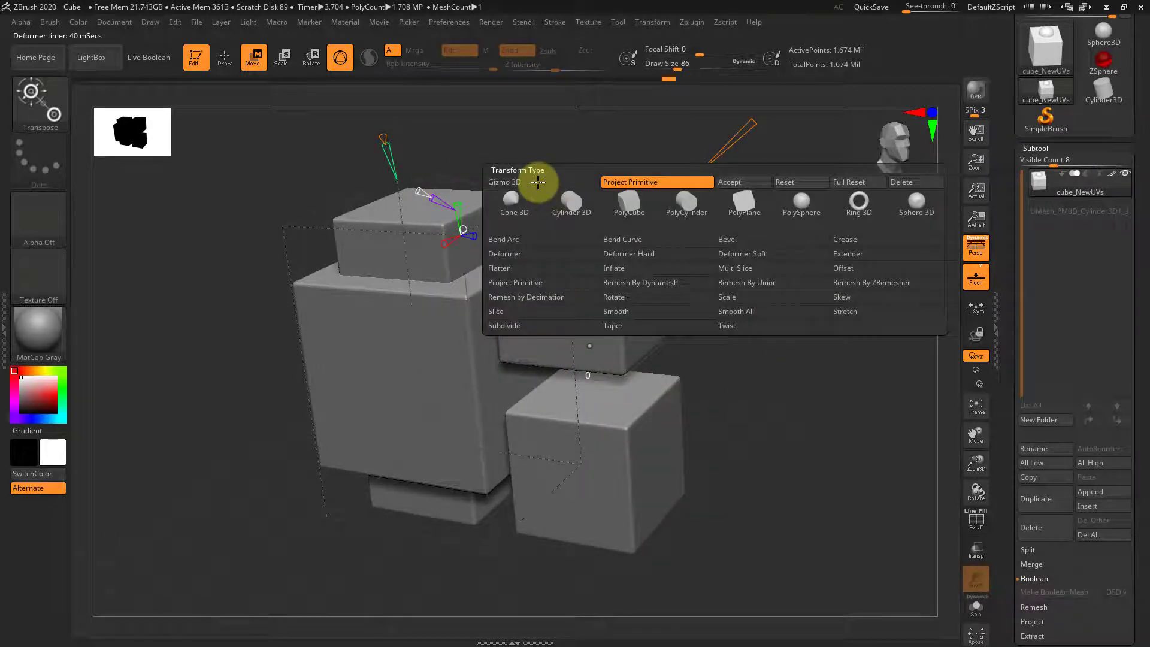
left_click(809, 182)
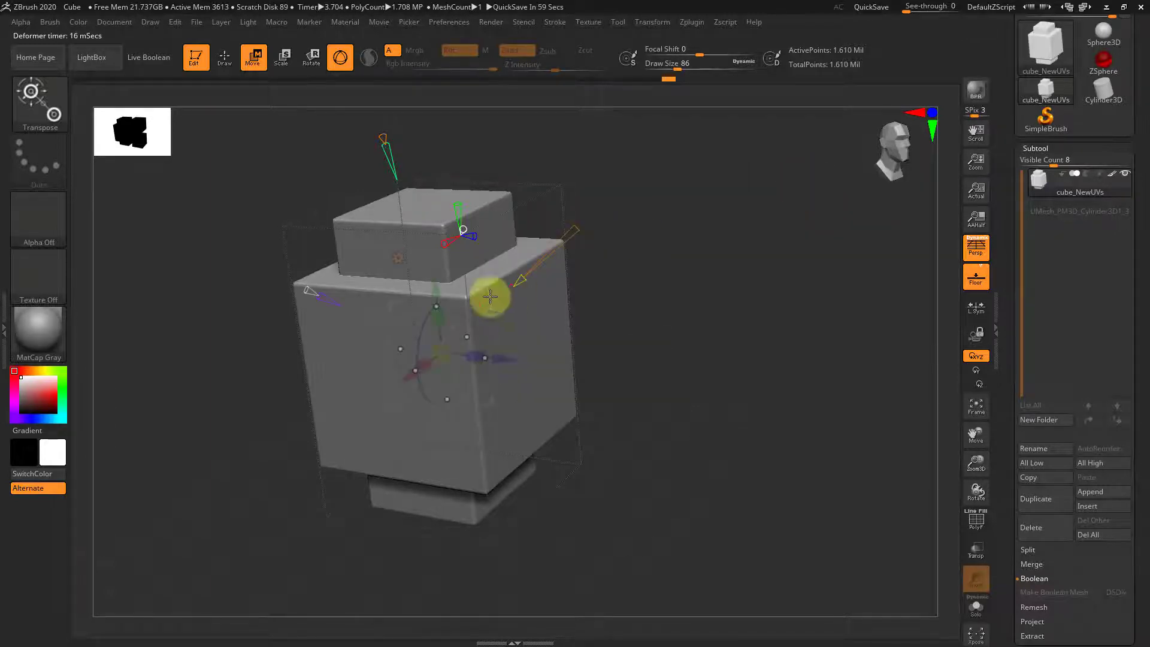
left_click_drag(490, 296, 593, 380)
mouse_move(706, 359)
left_mouse_down("shift")
mouse_move(701, 348)
mouse_move(696, 357)
left_mouse_up("shift")
left_click(488, 269)
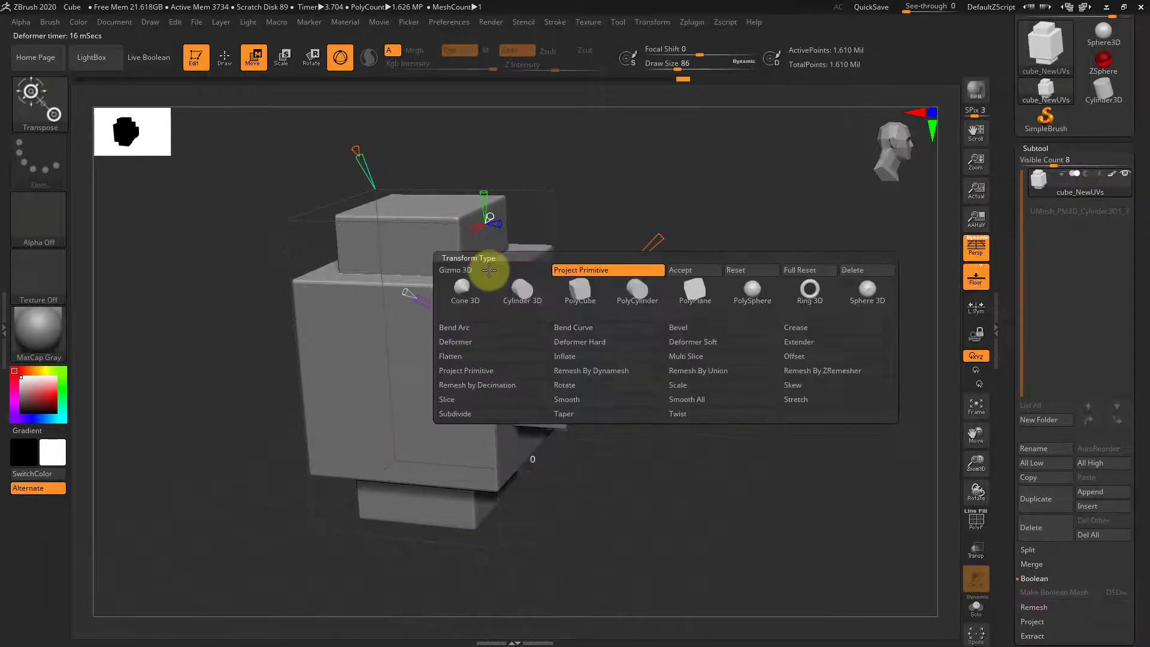
left_click(800, 271)
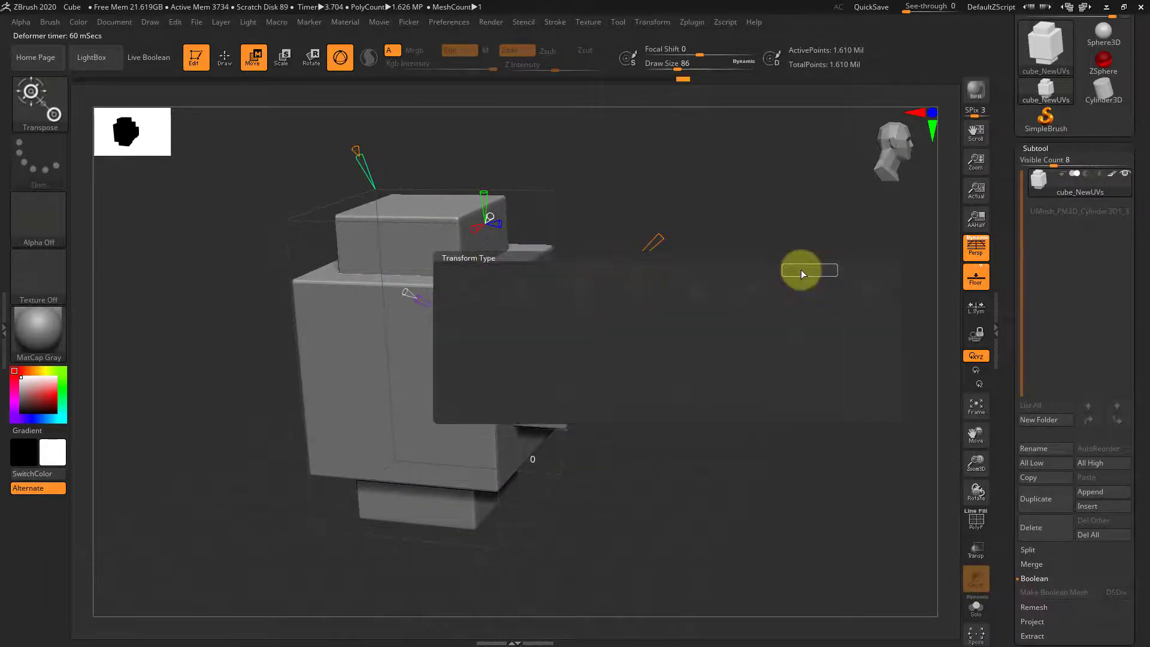
Move the sphere primitive along Z to the cube's side face and subtract it to carve a round recess.
left_click_drag(527, 366, 593, 380)
left_click_drag(765, 344, 729, 339)
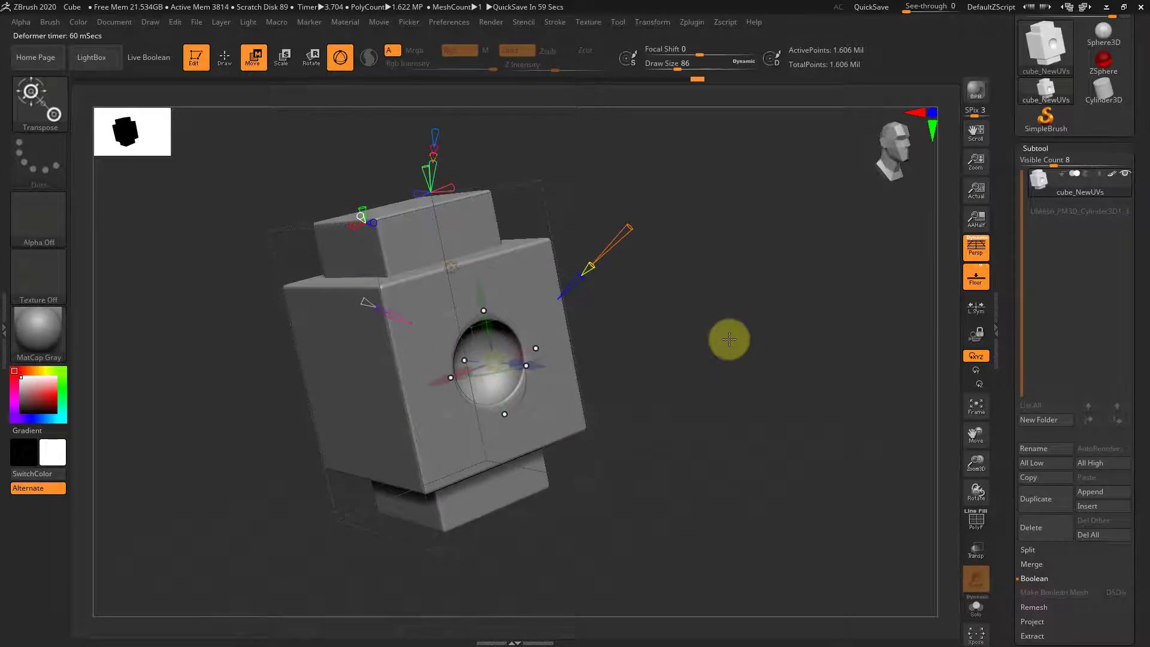
left_click_drag(711, 337, 693, 354)
left_click_drag(600, 384, 559, 351)
Change the side face's round recess into a square pocket with slightly rounded corners.
left_click_drag(719, 346, 681, 329)
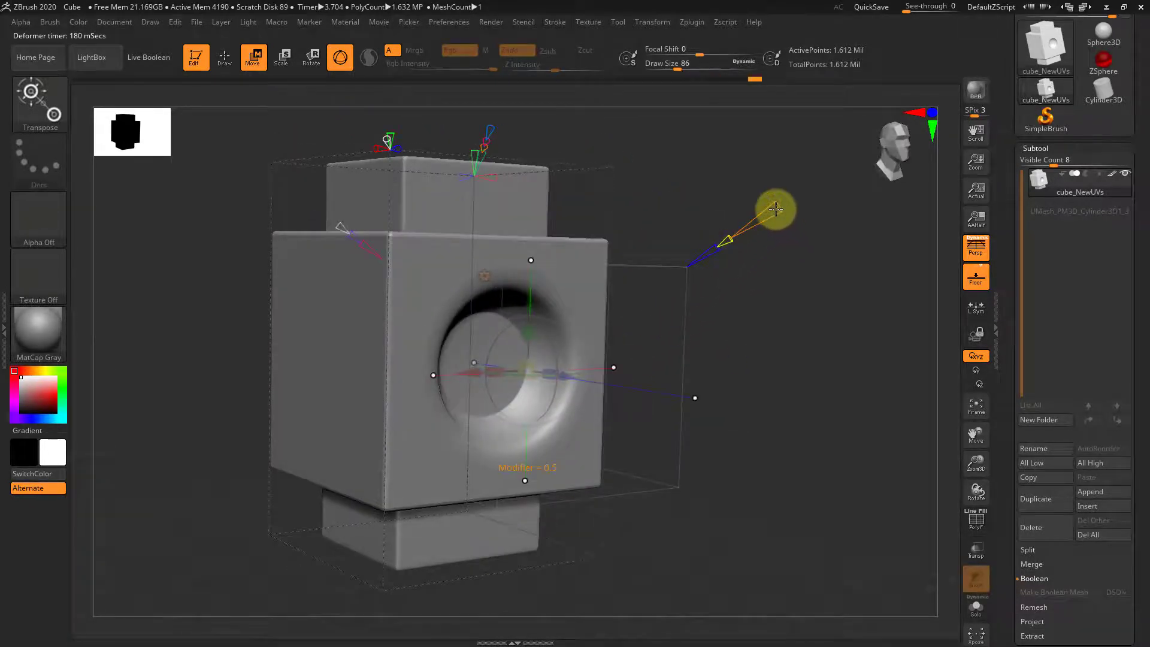
left_click_drag(792, 203, 777, 222)
left_click_drag(720, 378, 573, 378, "shift")
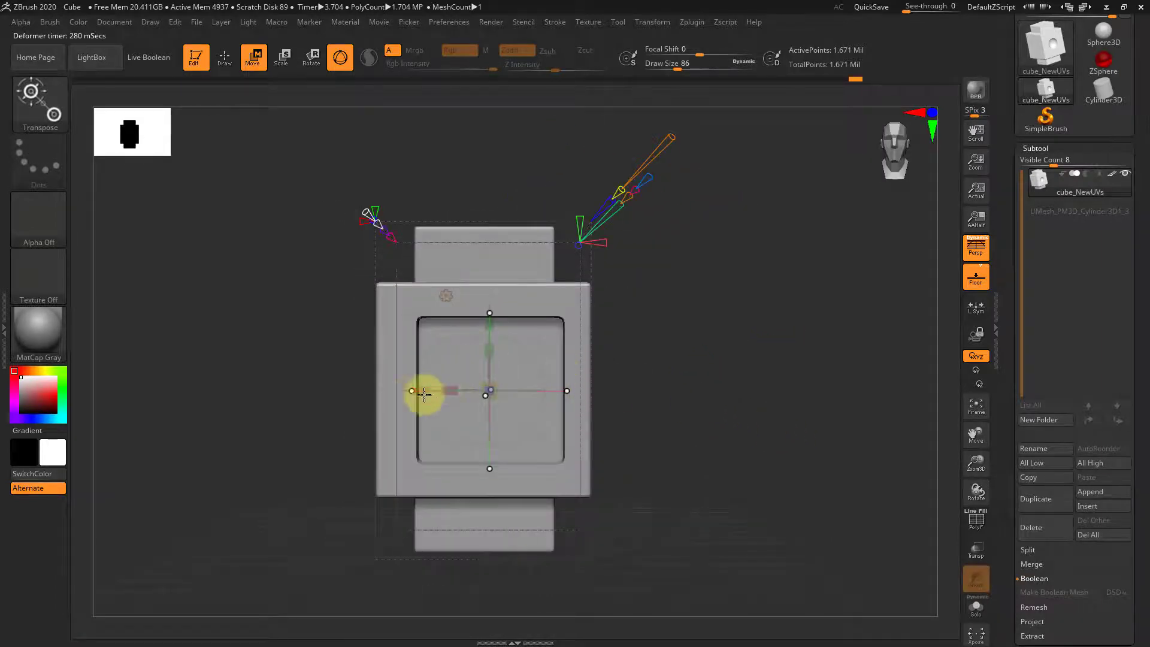
Copy the square pocket to the adjacent side face, moving the primitive about -1.15 along X, -1.36 along Z and a further -0.48 along X.
left_click_drag(415, 392, 295, 393)
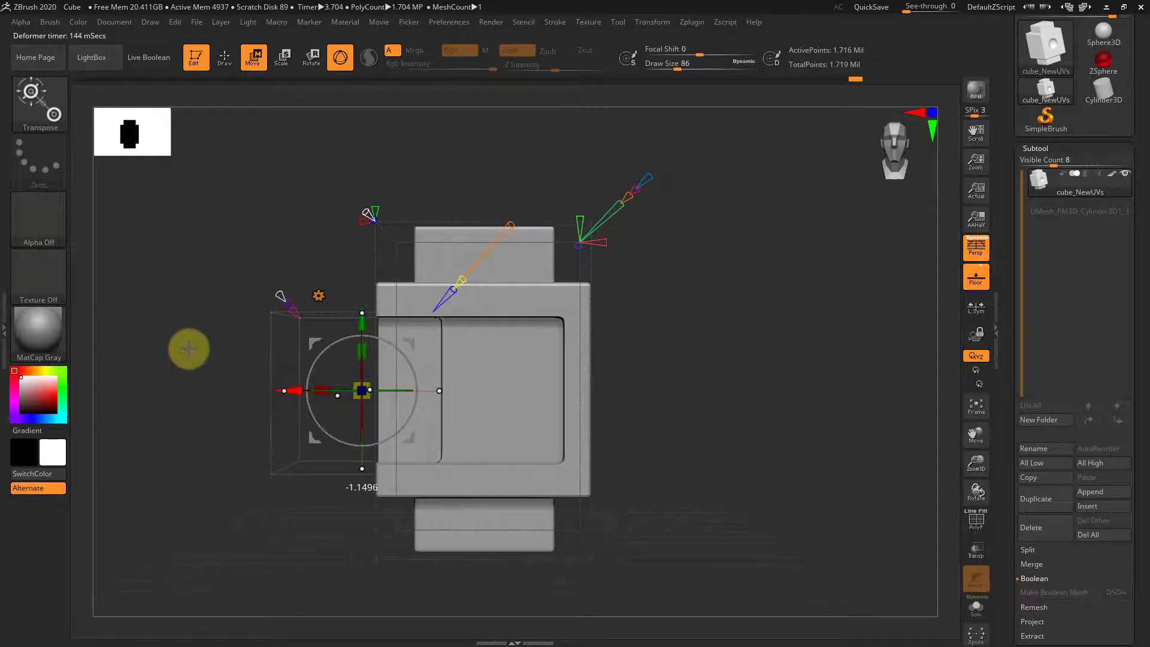
left_click_drag(187, 346, 228, 378)
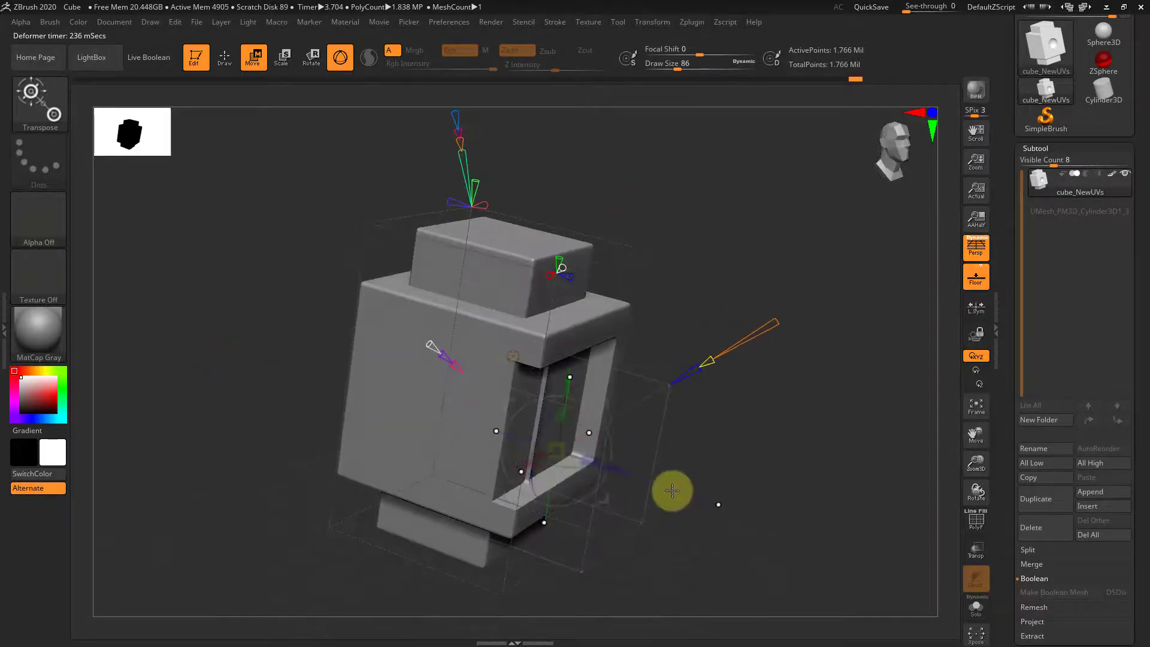
left_click_drag(618, 473, 585, 470)
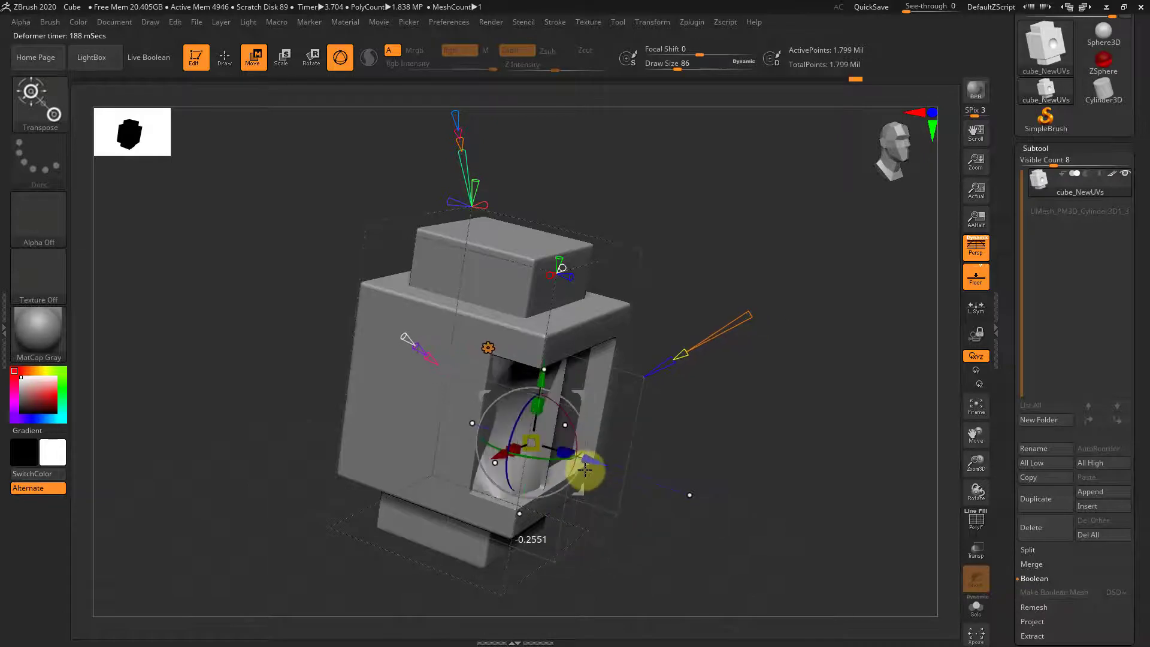
left_click_drag(530, 446, 483, 415)
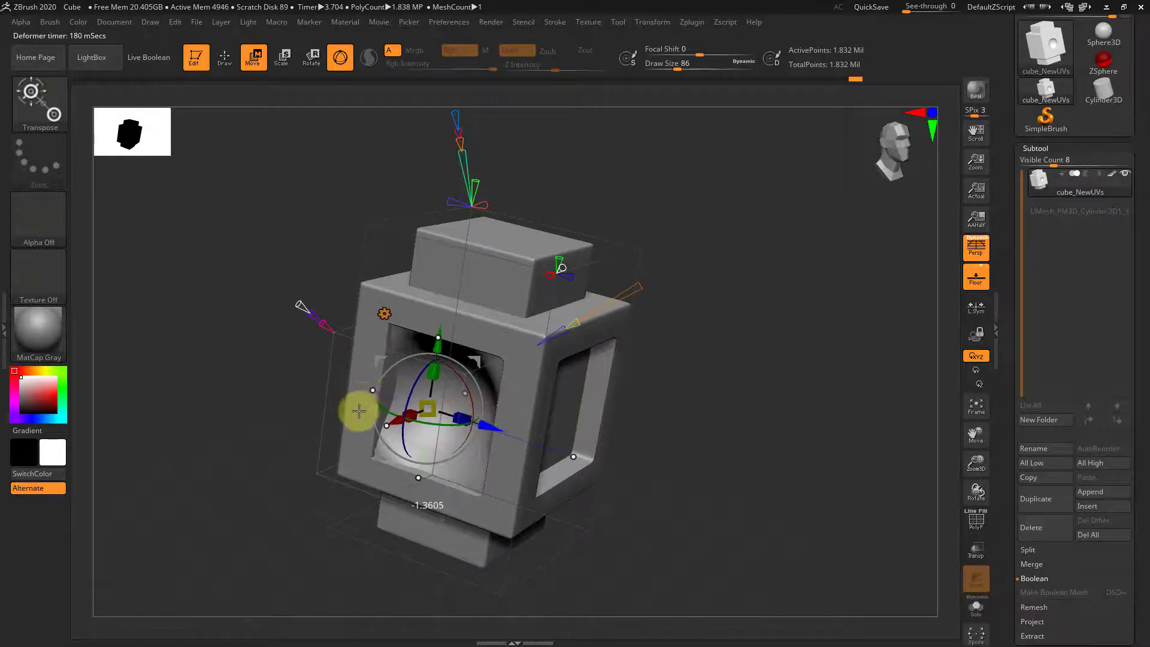
left_click_drag(400, 417, 372, 431)
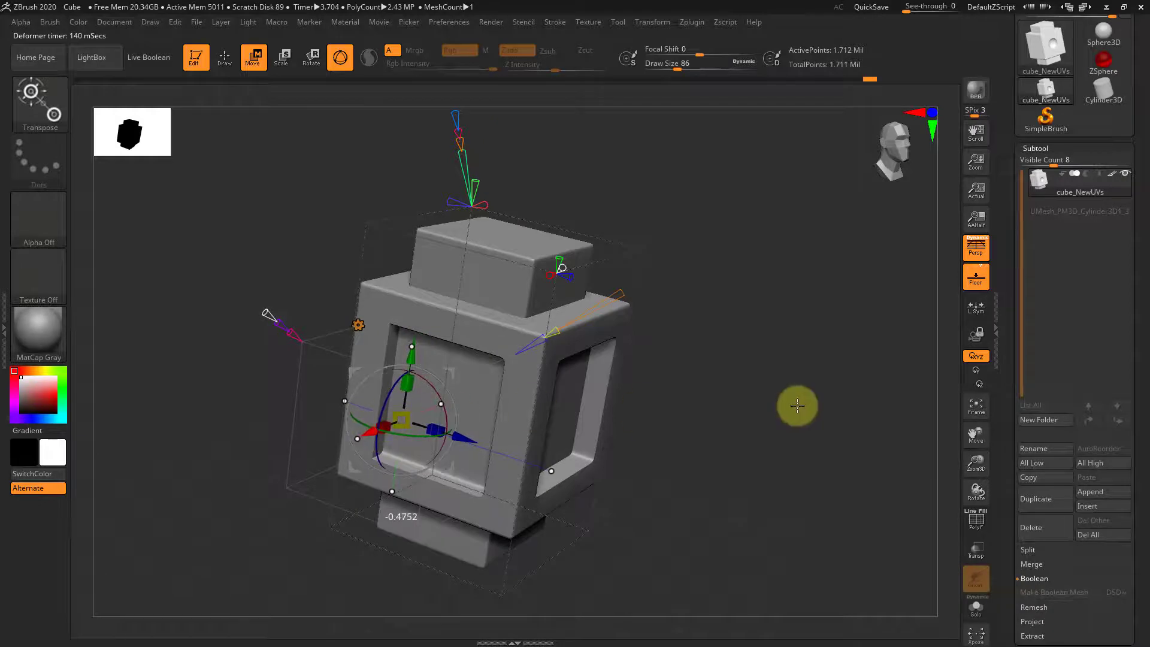
Display the polyframe and examine the polygroups of the side pockets and the end boxes.
mouse_move(796, 406)
left_mouse_down()
mouse_move(729, 388)
mouse_move(790, 394)
mouse_move(778, 393)
left_mouse_up()
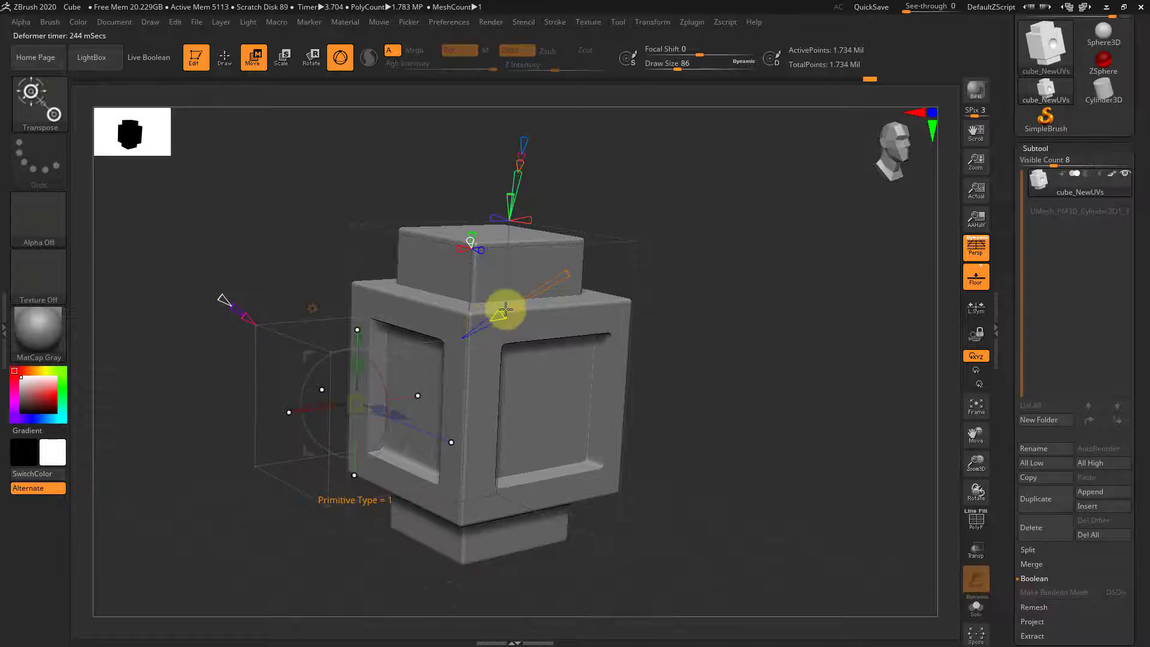
left_click_drag(792, 239, 785, 239)
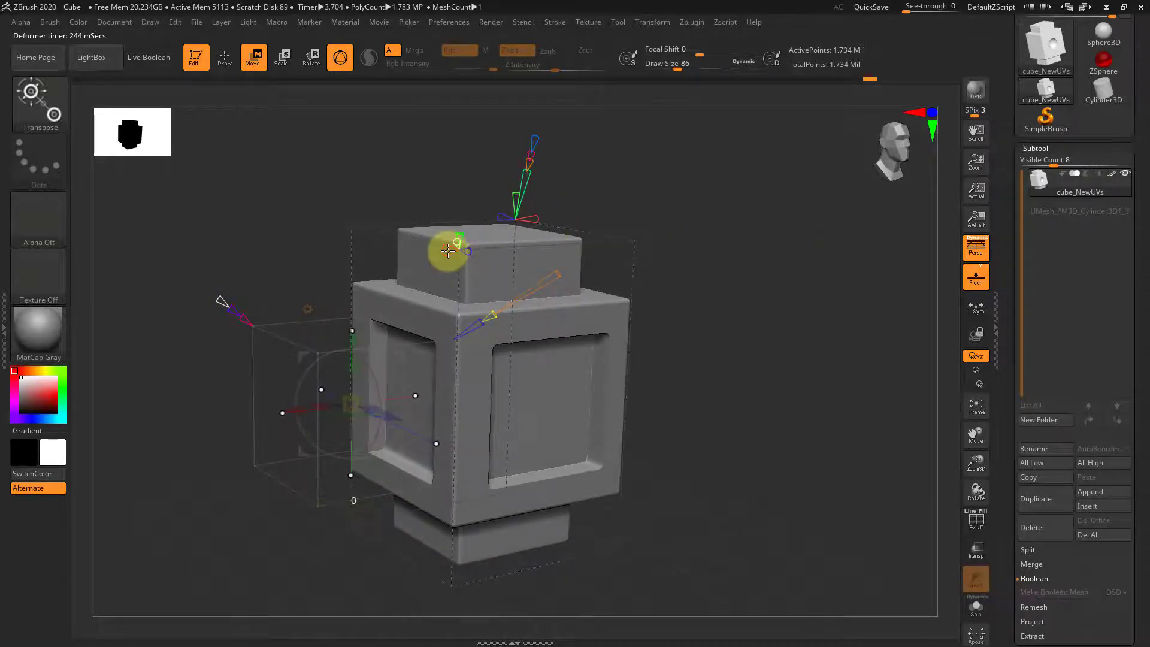
key("shift+f")
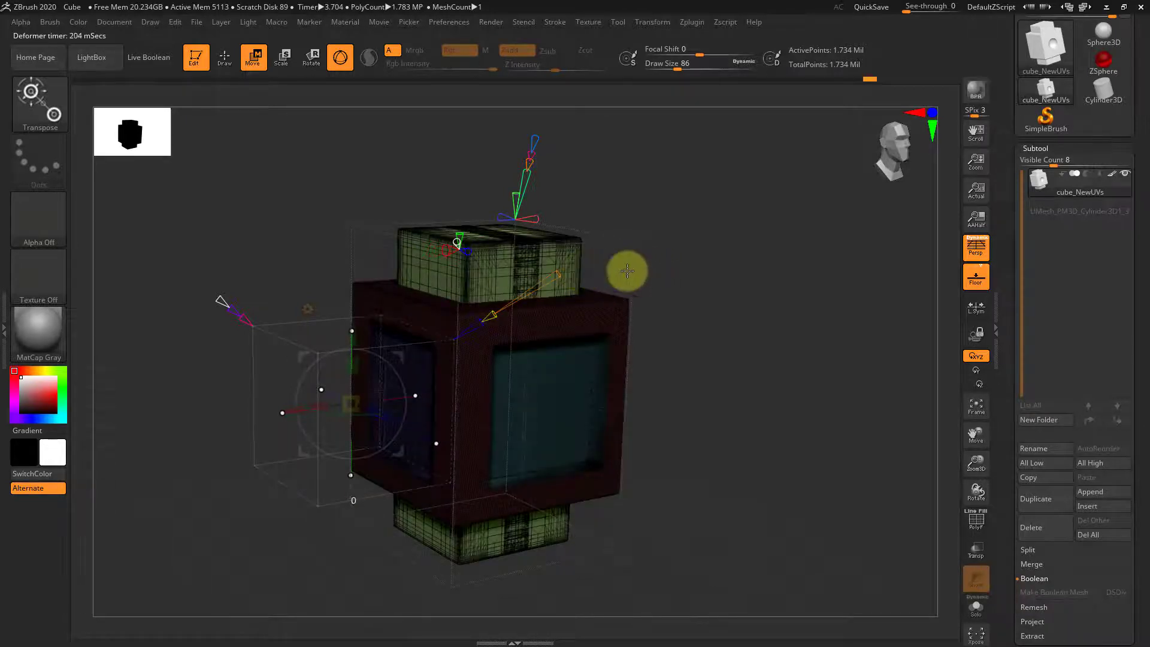
Turn on X symmetry for the primitive to carve the copied square pocket into the opposite side face as well.
key("shift+f")
left_click_drag(747, 267, 701, 287)
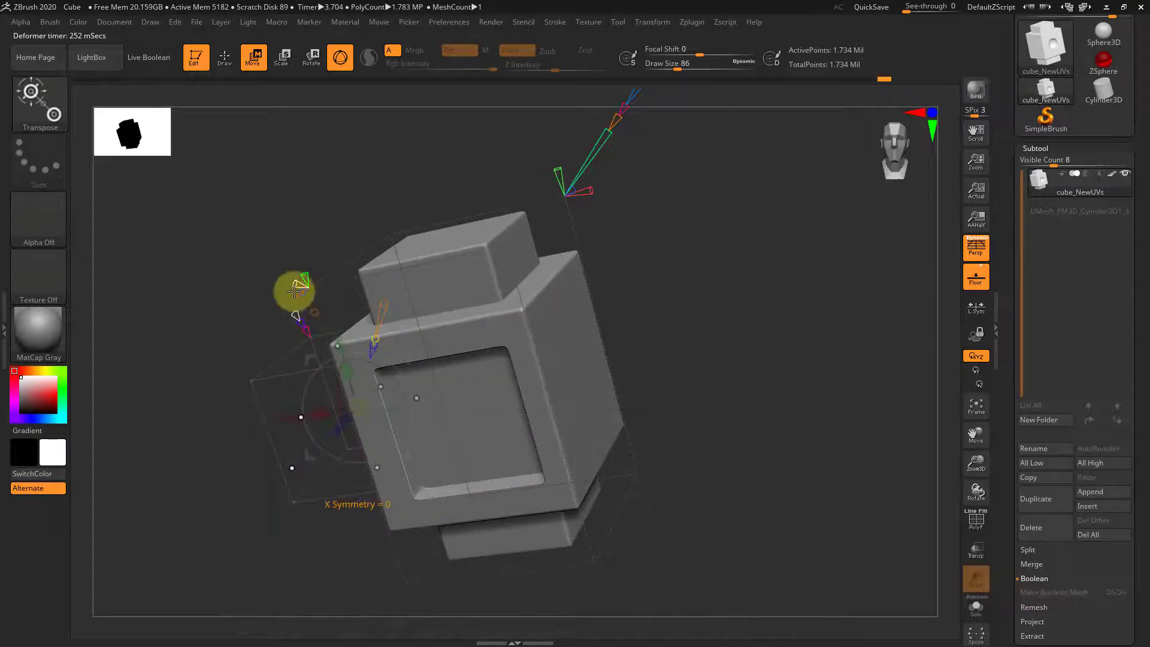
key("shift+f")
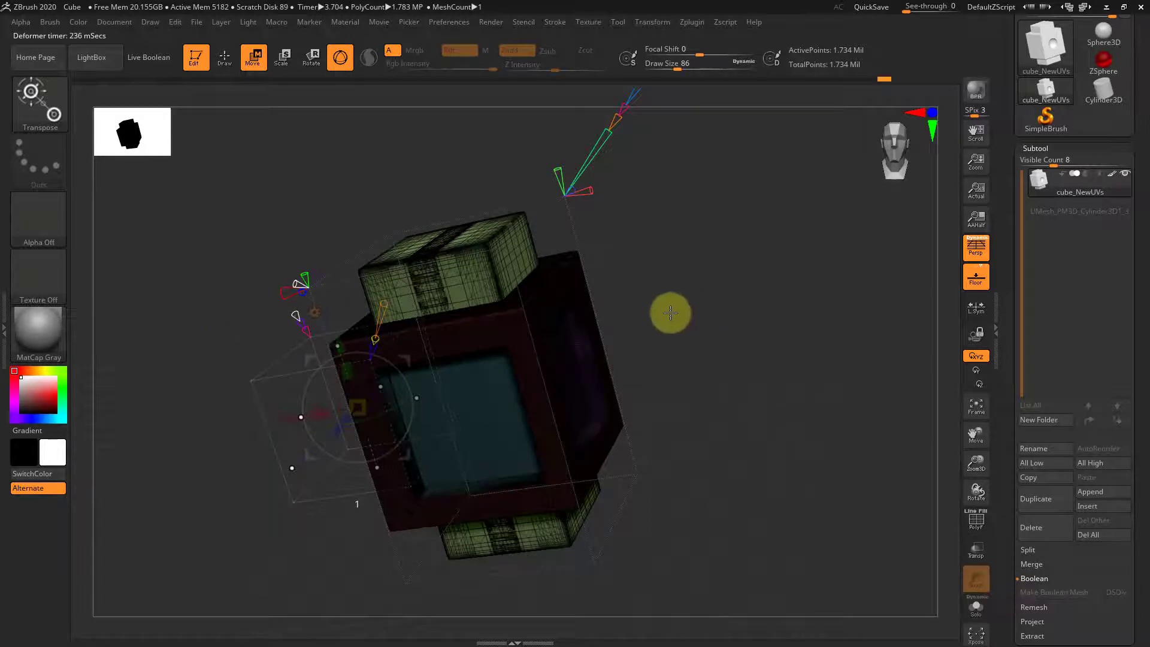
key("shift+f")
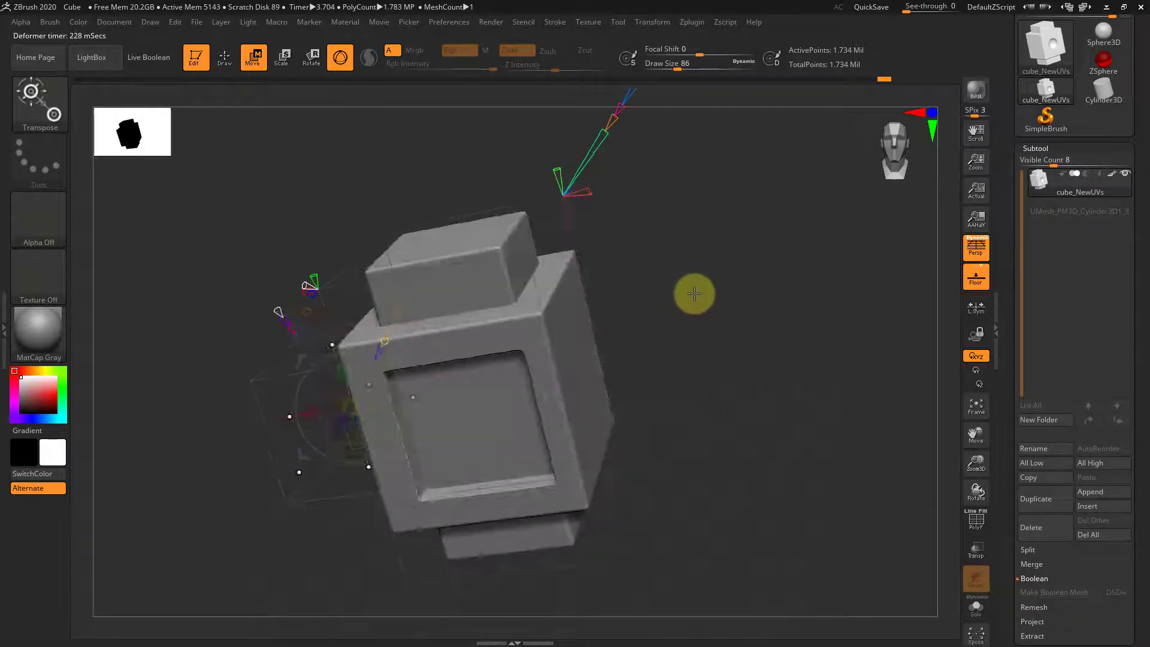
left_click_drag(693, 292, 696, 300)
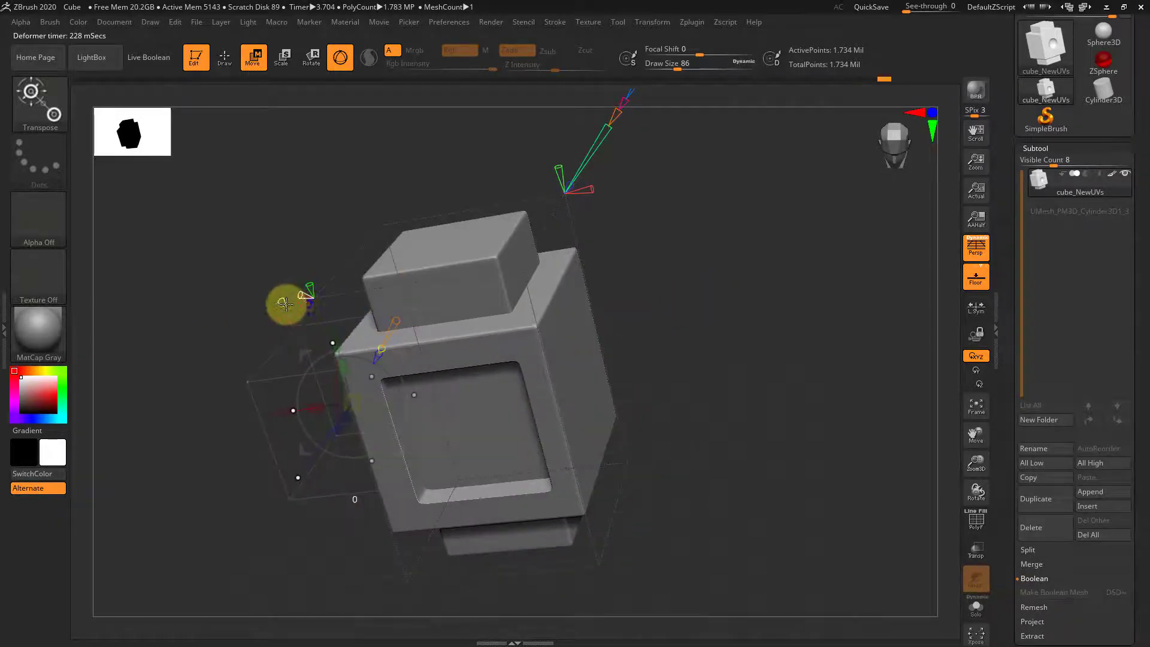
key("shift+f")
key("shift+f")
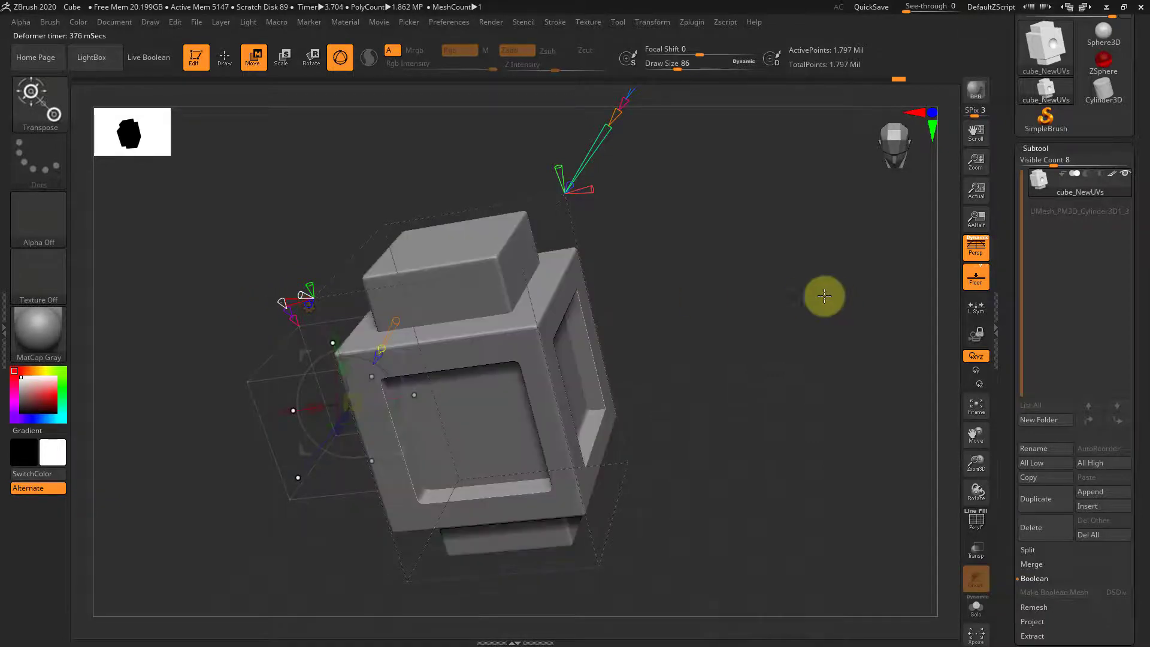
Examine the square pockets on the cube's side faces from the front, side and angled views.
mouse_move(725, 285)
left_mouse_down()
mouse_move(662, 290)
mouse_move(755, 293)
mouse_move(778, 264)
mouse_move(770, 282)
mouse_move(838, 285)
mouse_move(727, 275)
left_mouse_up()
left_click_drag(734, 324, 704, 383)
left_click_drag(738, 306, 490, 245)
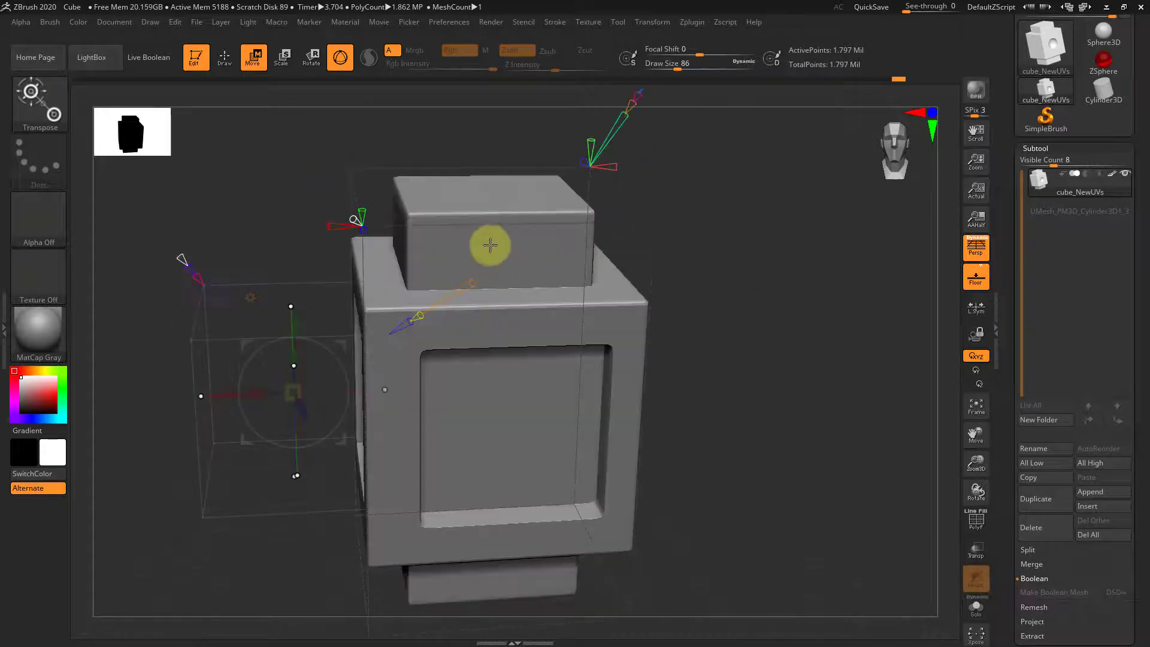
left_click_drag(773, 358, 747, 335, "alt")
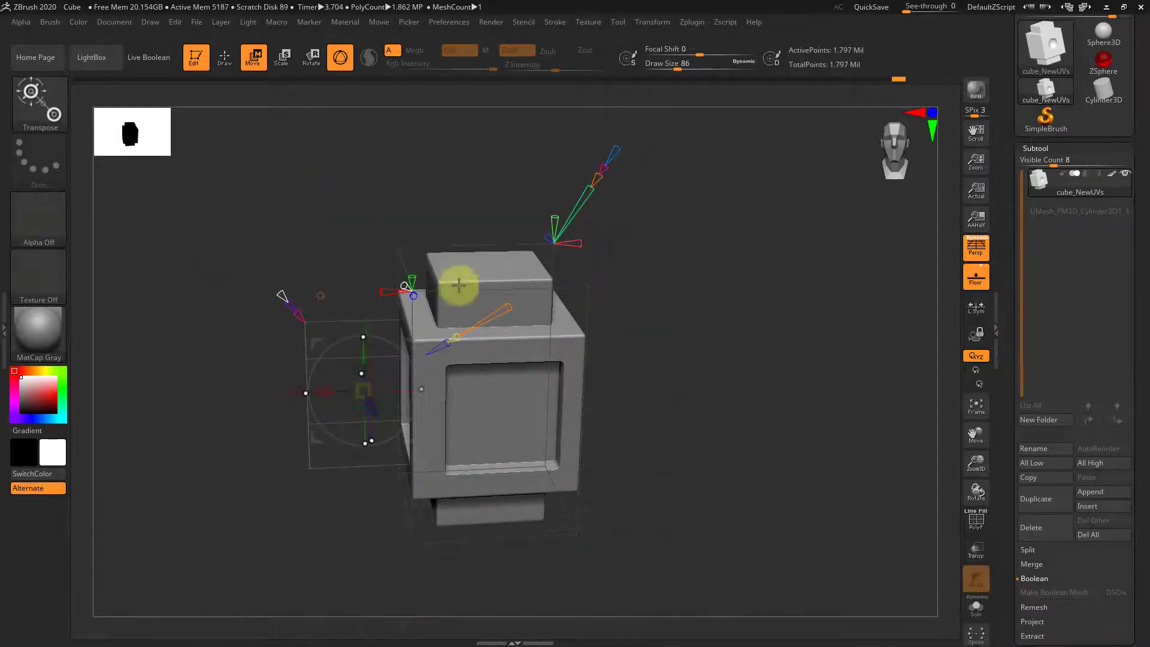
left_click_drag(640, 327, 675, 311)
mouse_move(711, 354)
left_mouse_down()
mouse_move(731, 310)
mouse_move(698, 351)
mouse_move(726, 349)
mouse_move(702, 343)
left_mouse_up()
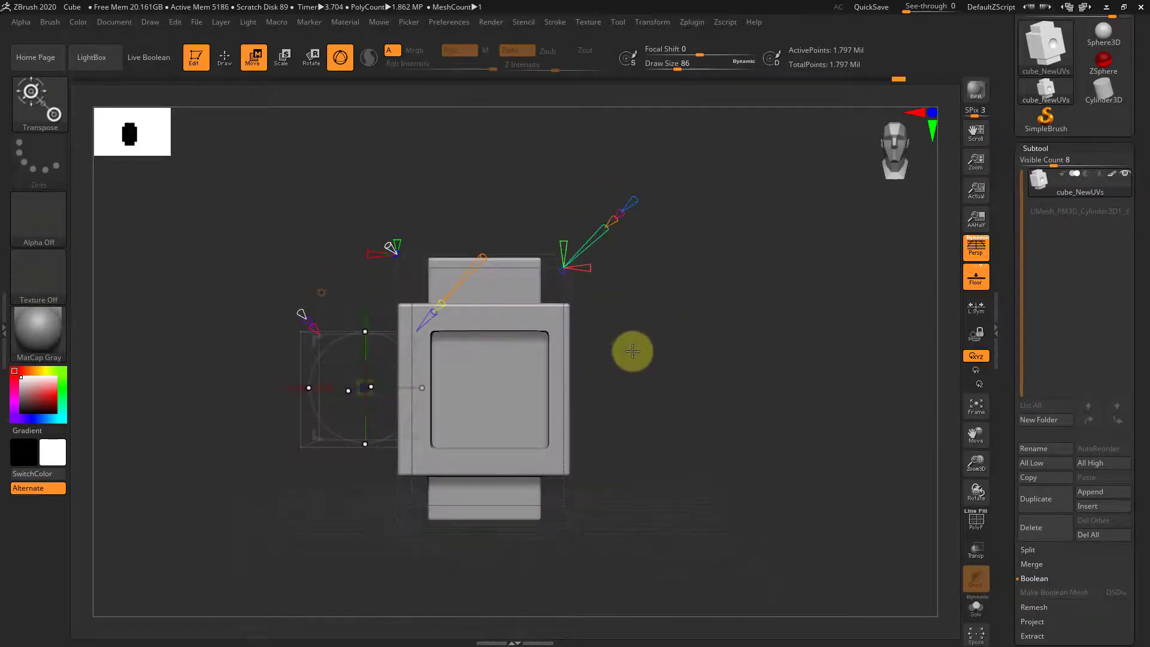
left_click_drag(631, 349, 691, 385)
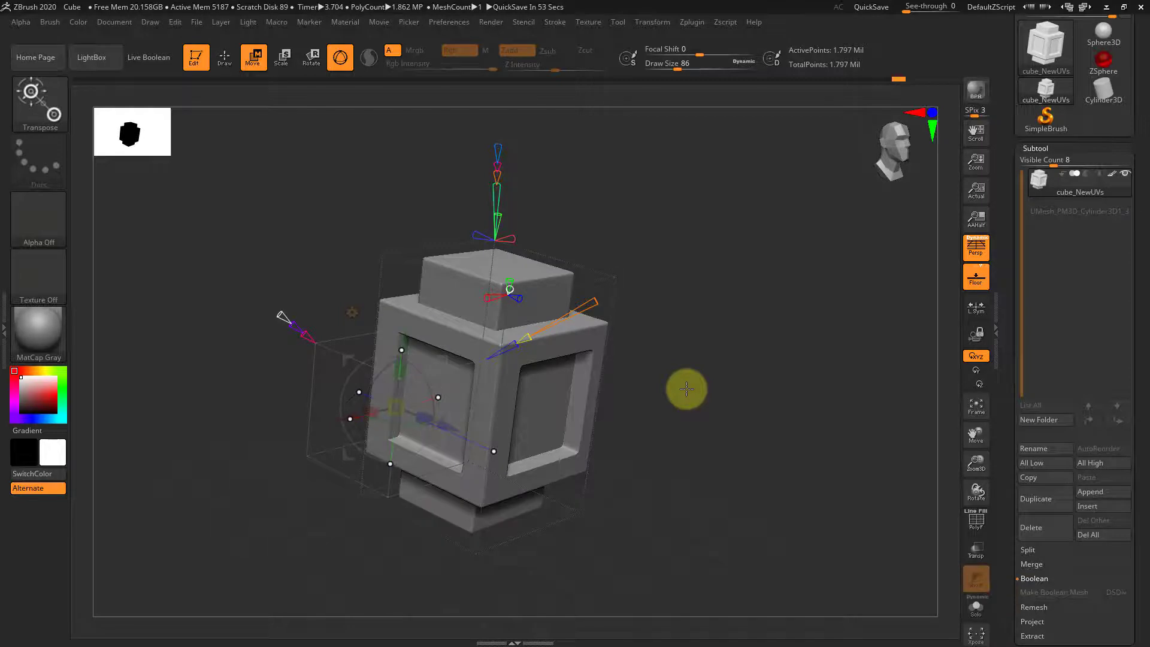
left_click_drag(778, 415, 521, 343, "shift")
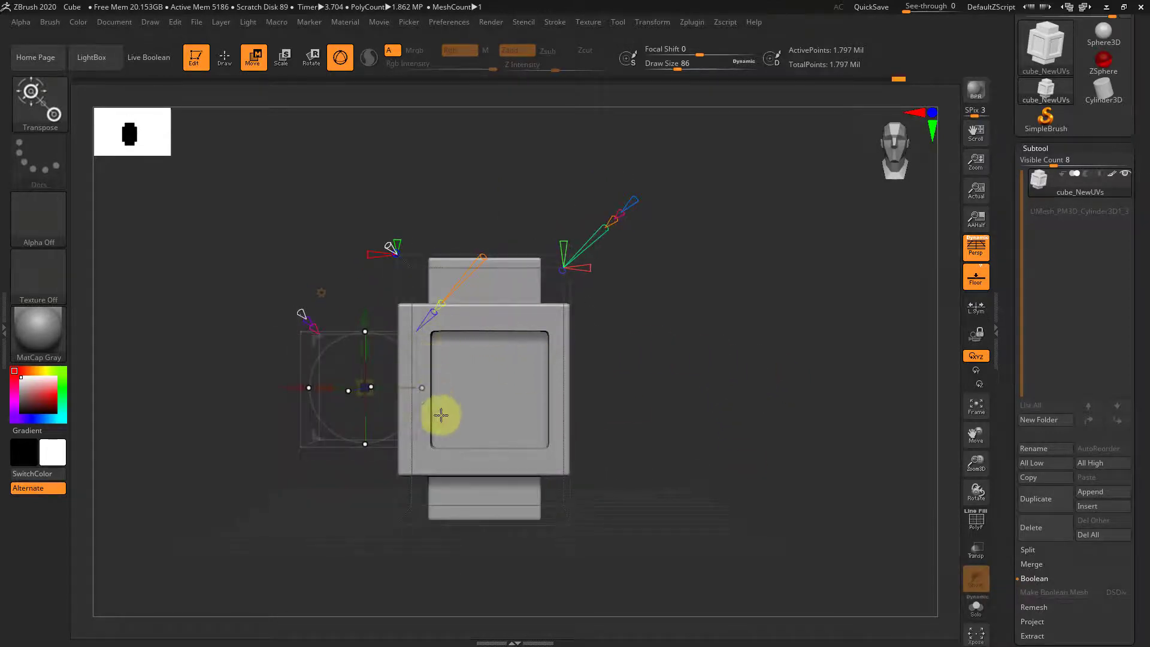
left_click_drag(698, 337, 628, 365)
left_click_drag(703, 351, 695, 381)
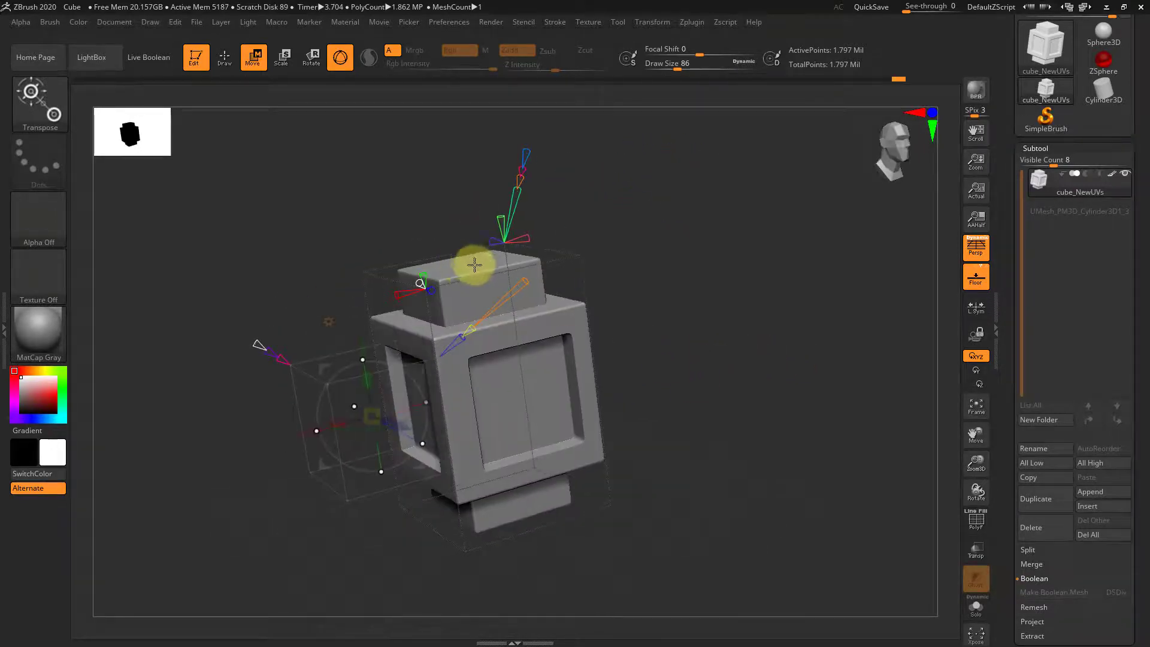
left_click_drag(715, 282, 797, 358, "shift")
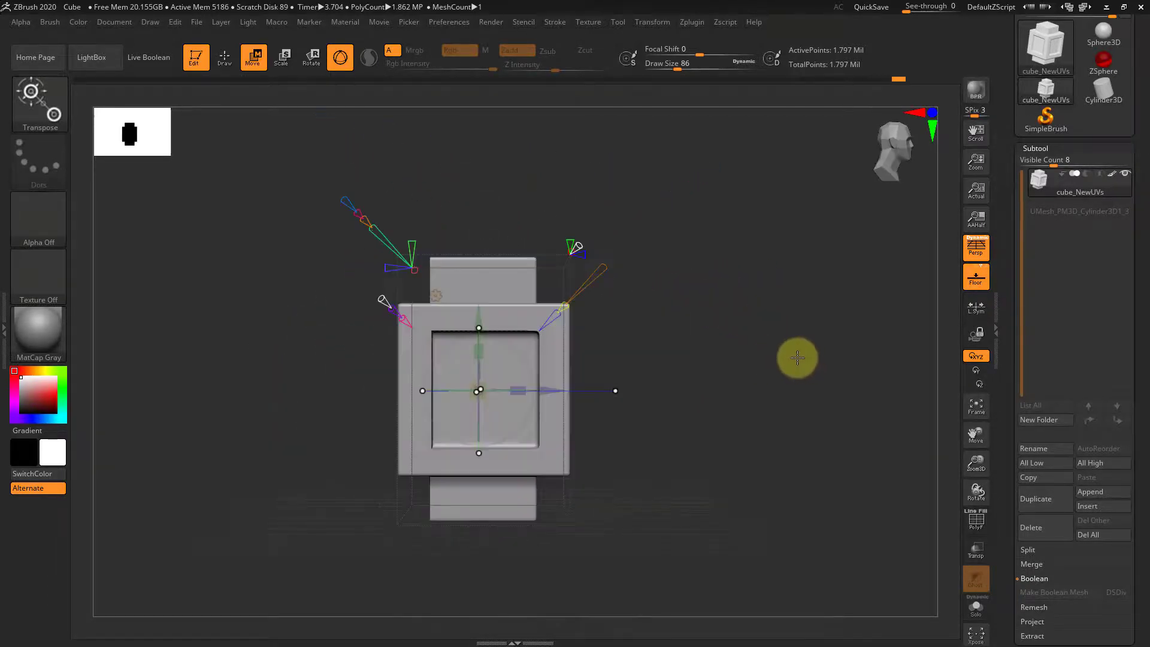
left_click_drag(727, 293, 635, 292, "shift")
Accept the Project Primitive deformation and return to Draw mode.
left_click(323, 294)
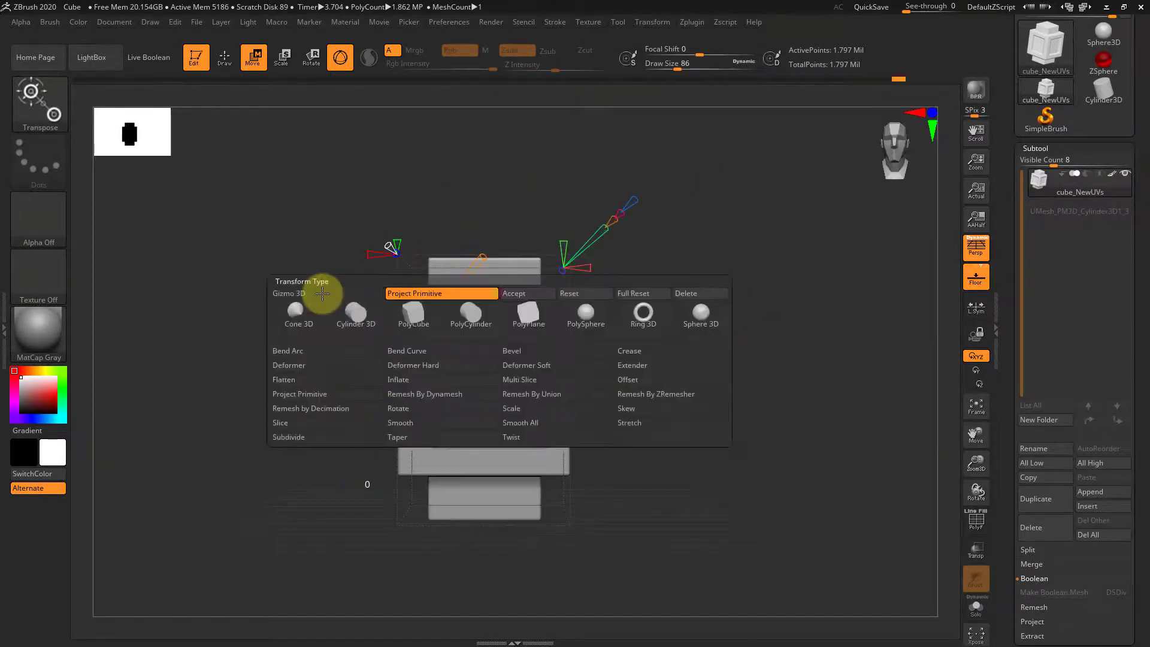
left_click(525, 292)
left_click_drag(521, 293, 690, 249)
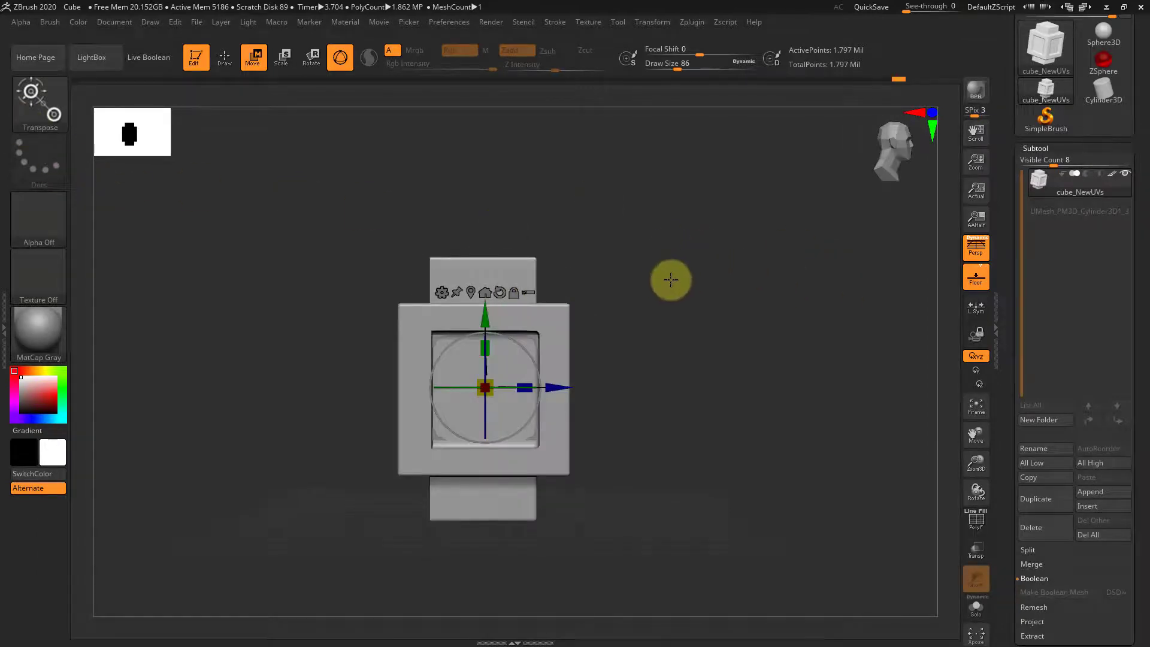
key("q")
mouse_move(732, 287)
left_mouse_down()
mouse_move(650, 293)
mouse_move(734, 282)
left_mouse_up()
Check the polygroups with the polyframe on, turn it off, isolate the end boxes' polygroup and restore the full mesh.
left_click(976, 520)
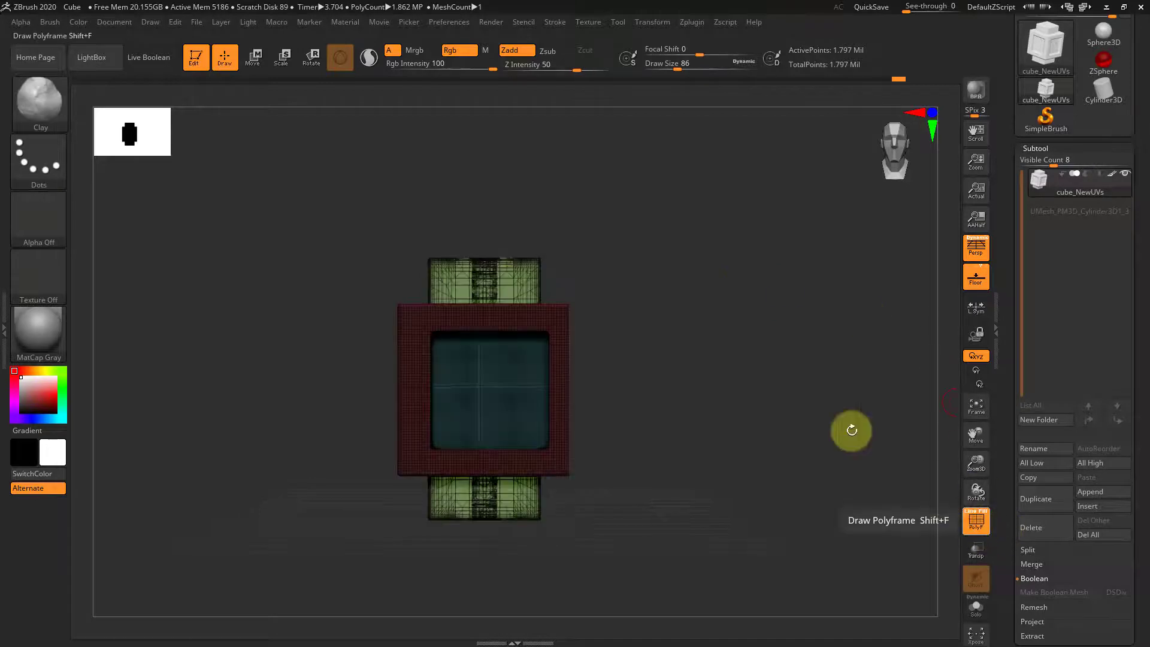
left_click_drag(852, 430, 937, 487)
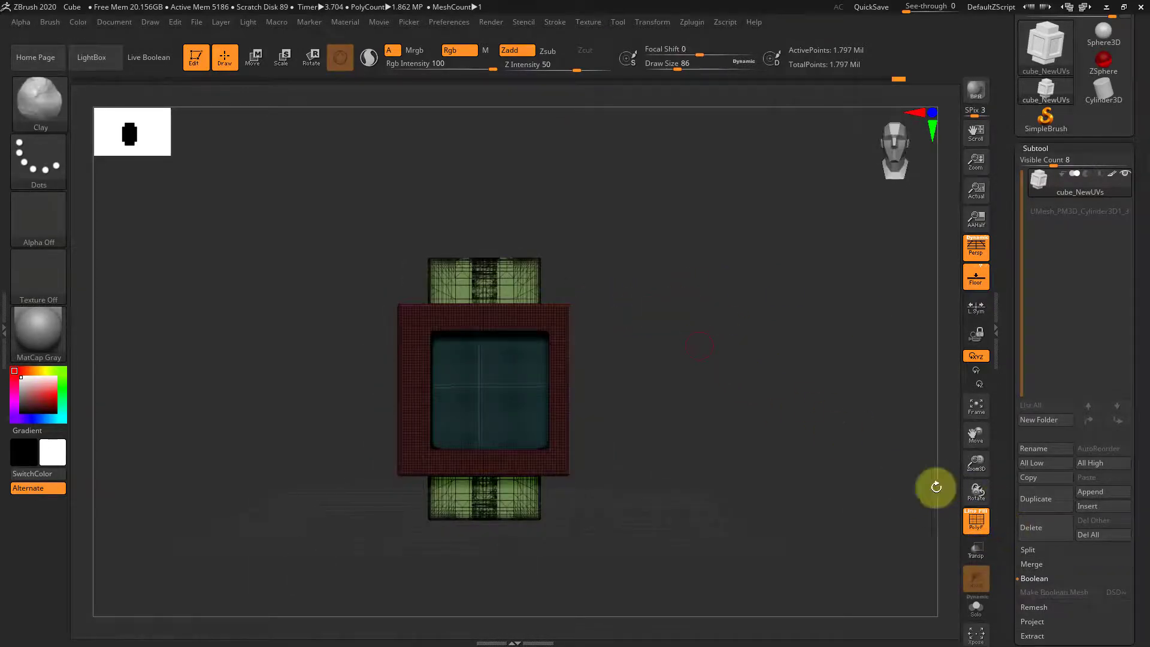
left_click(980, 520)
left_click(527, 284, "ctrl+shift")
mouse_move(798, 292)
left_mouse_down()
mouse_move(815, 315)
mouse_move(755, 295)
left_mouse_up()
left_click(754, 295, "ctrl+shift")
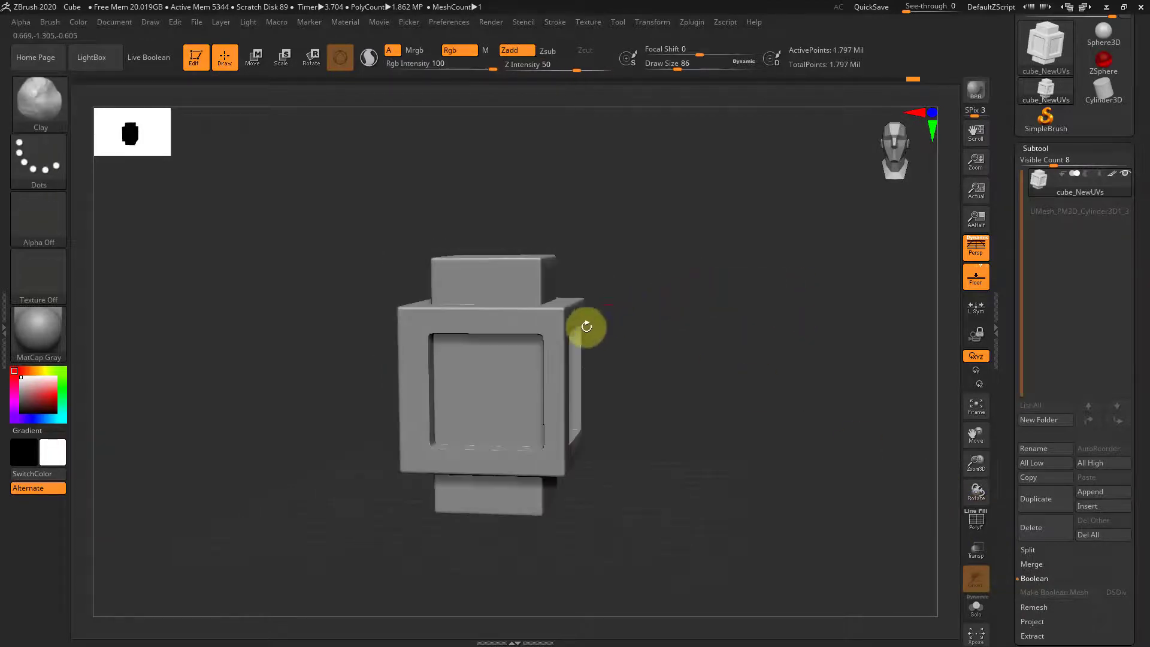
Isolate the front pocket's polygroup and then another polygroup of the mesh, restoring full visibility after each.
left_click(503, 372, "ctrl+shift")
mouse_move(791, 360)
left_mouse_down()
mouse_move(729, 388)
mouse_move(779, 353)
left_mouse_up()
left_click(769, 344, "ctrl+shift")
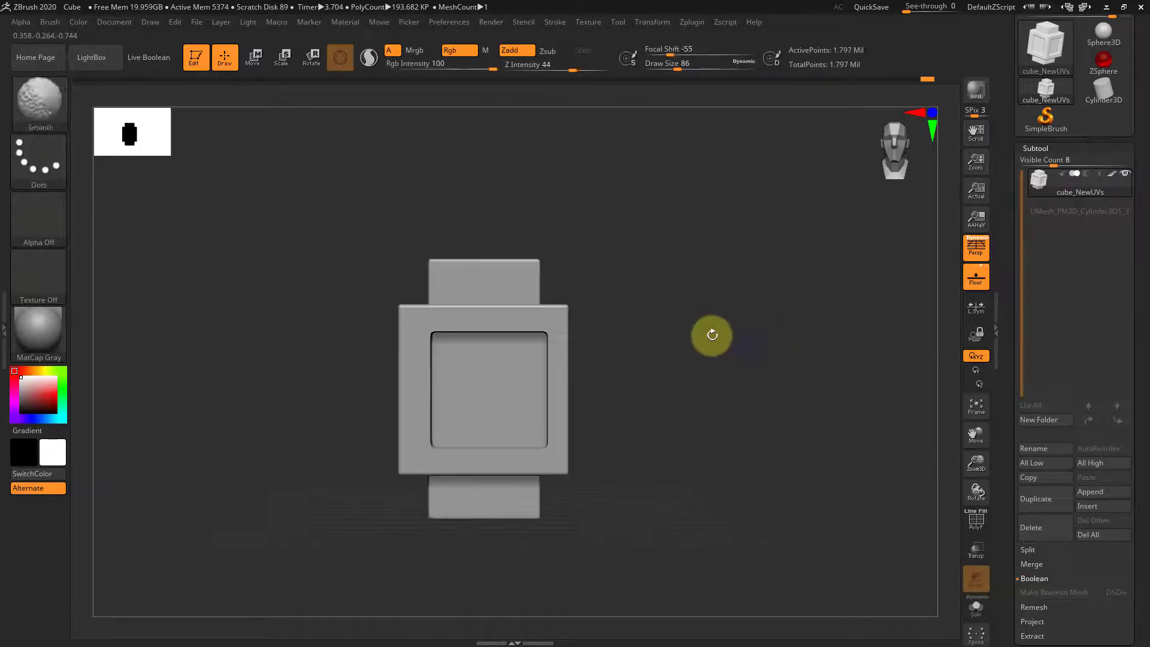
left_click_drag(711, 334, 671, 334)
left_click(604, 311, "ctrl+shift")
left_click_drag(603, 311, 798, 279)
left_click(783, 279, "ctrl+shift")
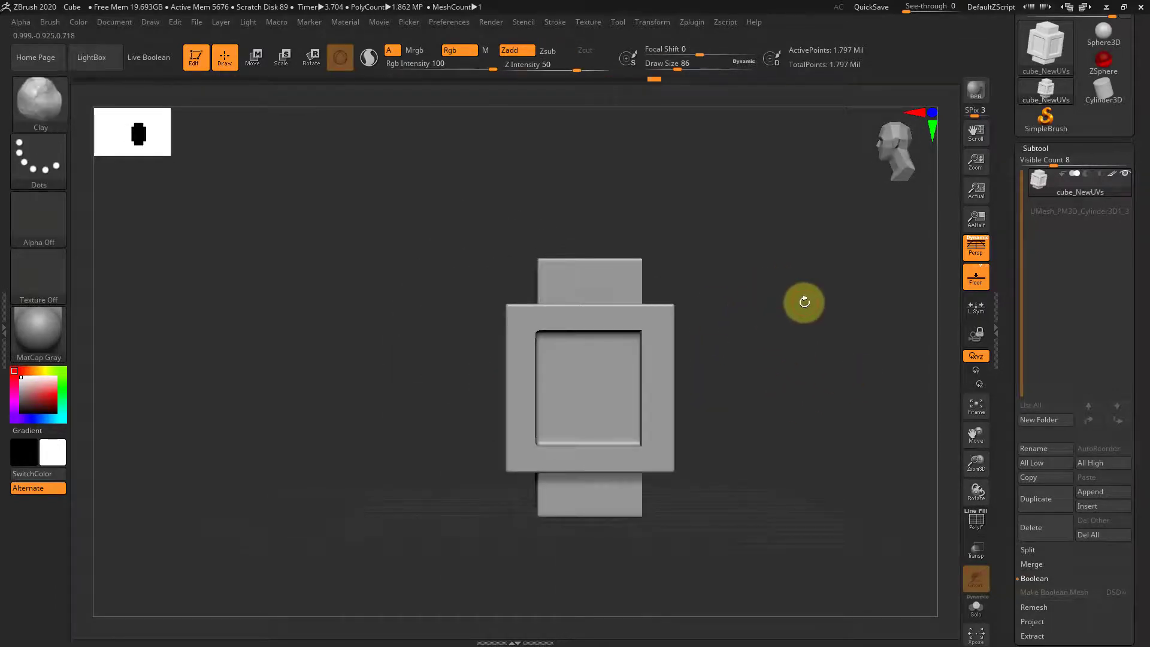
Isolate the two end boxes again to view them at an angle, and show the whole mesh again.
left_click_drag(737, 315, 511, 249)
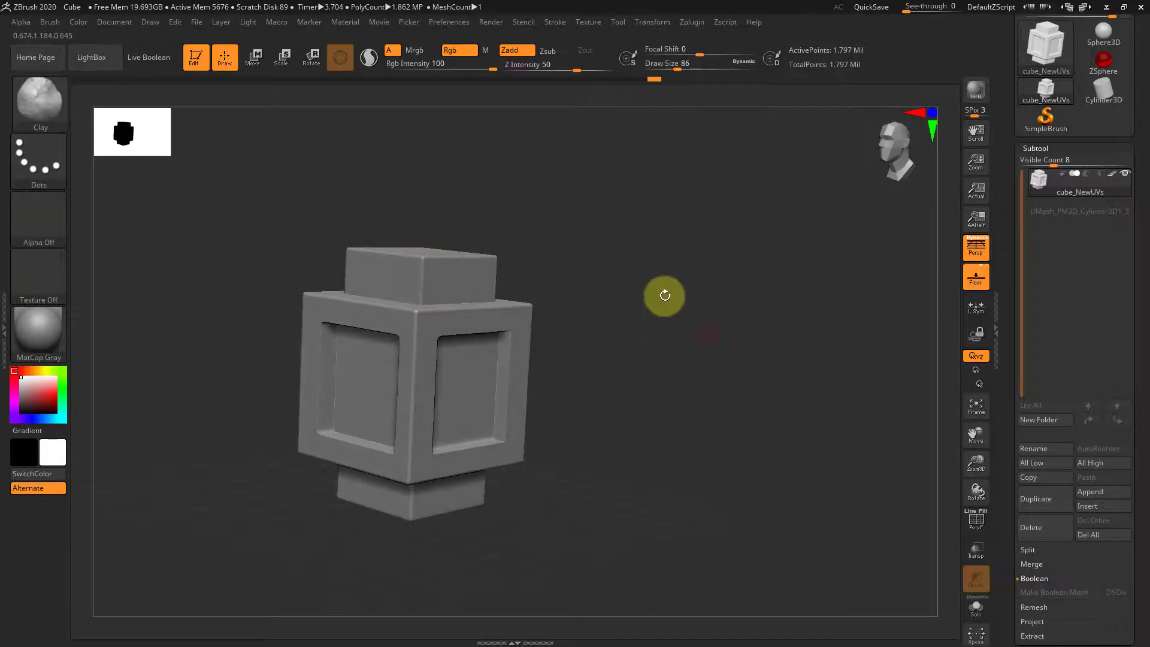
left_click_drag(665, 295, 675, 380)
left_click(527, 302, "ctrl+shift")
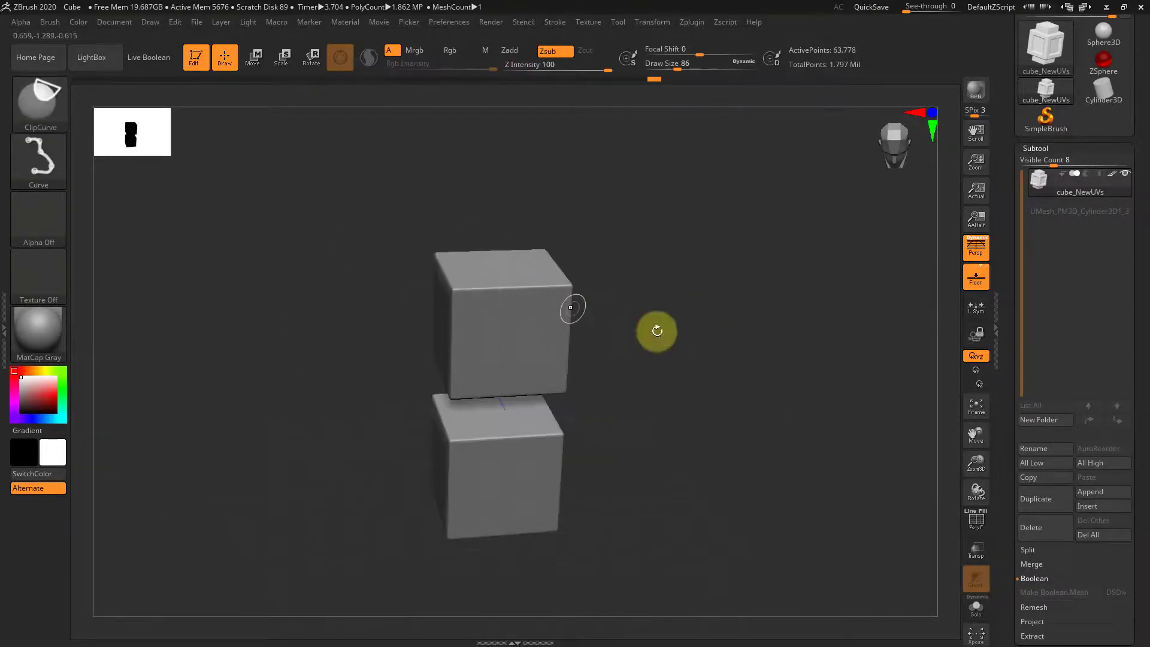
left_click(742, 342, "ctrl+shift")
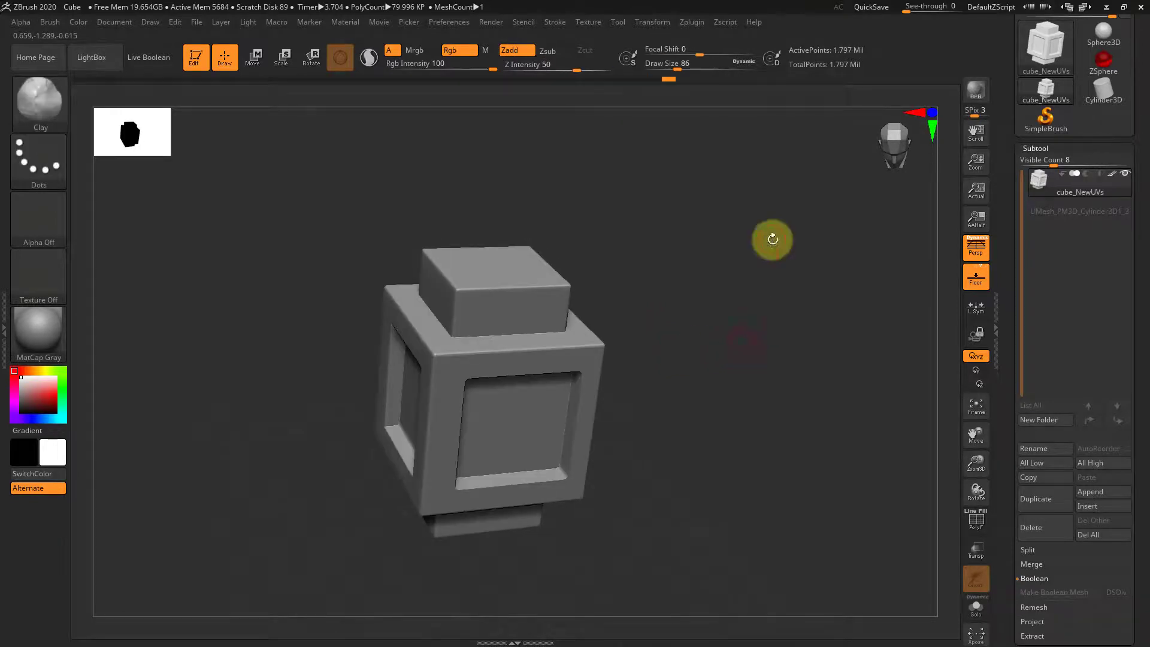
Inspect the finished model with its end boxes and side pockets from the front and from angled views.
left_click_drag(773, 239, 754, 348, "shift")
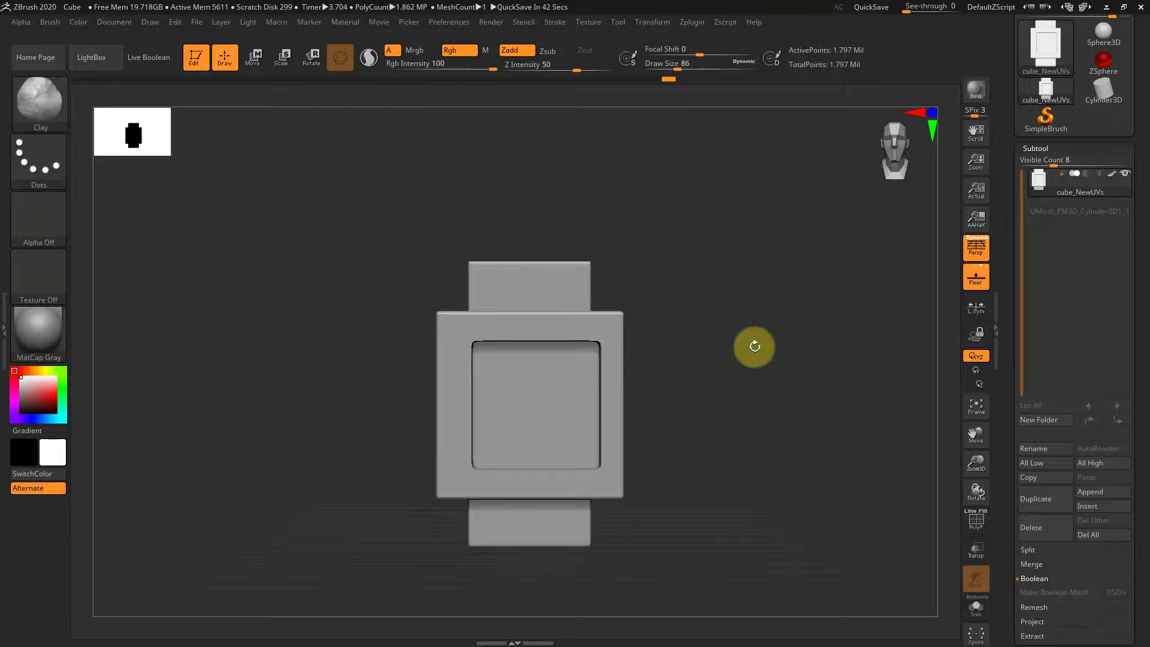
left_click_drag(727, 321, 755, 331)
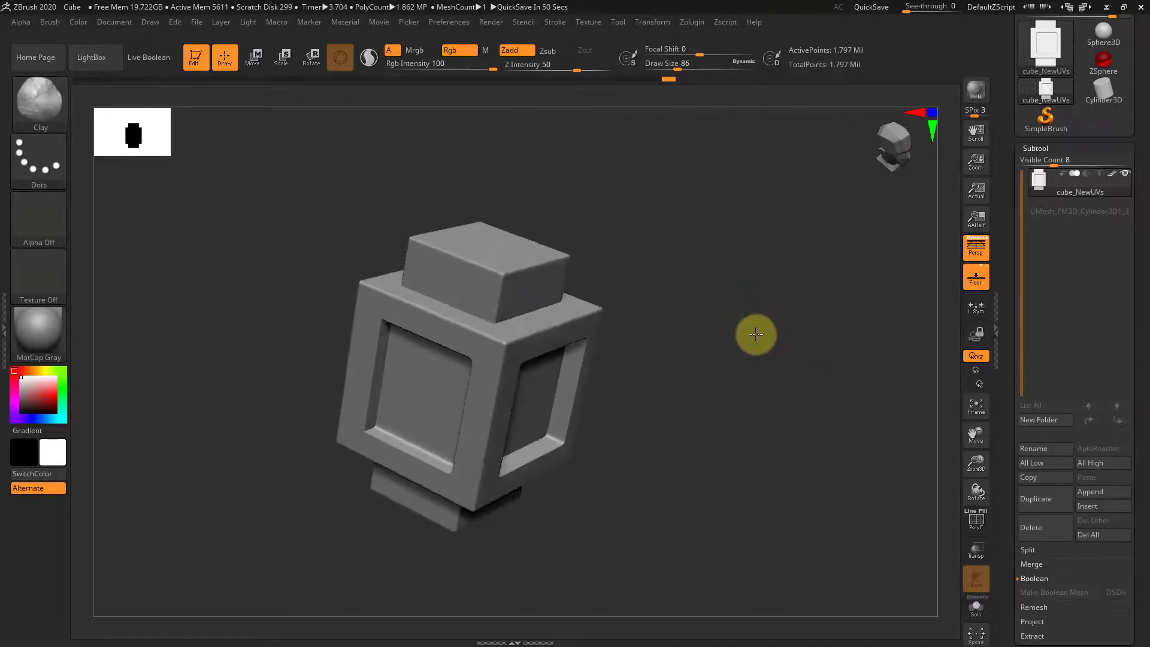
left_click_drag(647, 282, 461, 277)
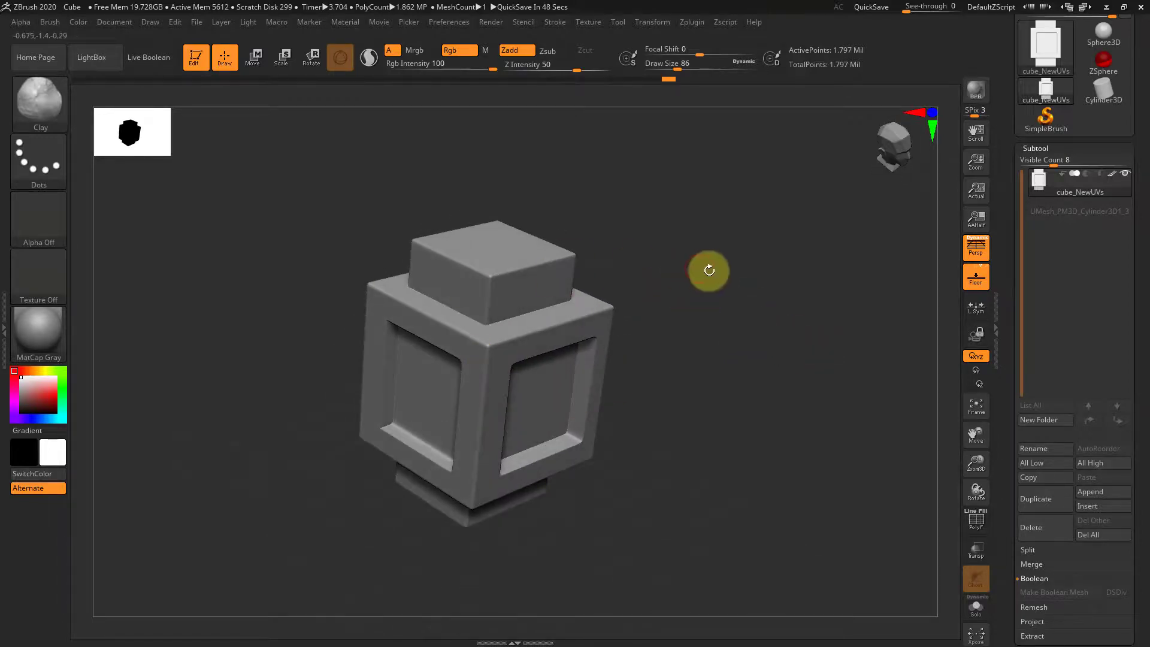
left_click_drag(706, 267, 691, 257, "shift")
mouse_move(703, 296)
left_mouse_down()
mouse_move(641, 332)
mouse_move(773, 311)
mouse_move(682, 366)
mouse_move(799, 351)
mouse_move(667, 328)
mouse_move(742, 313)
mouse_move(720, 292)
mouse_move(668, 313)
mouse_move(708, 305)
left_mouse_up()
left_click_drag(649, 242, 661, 269)
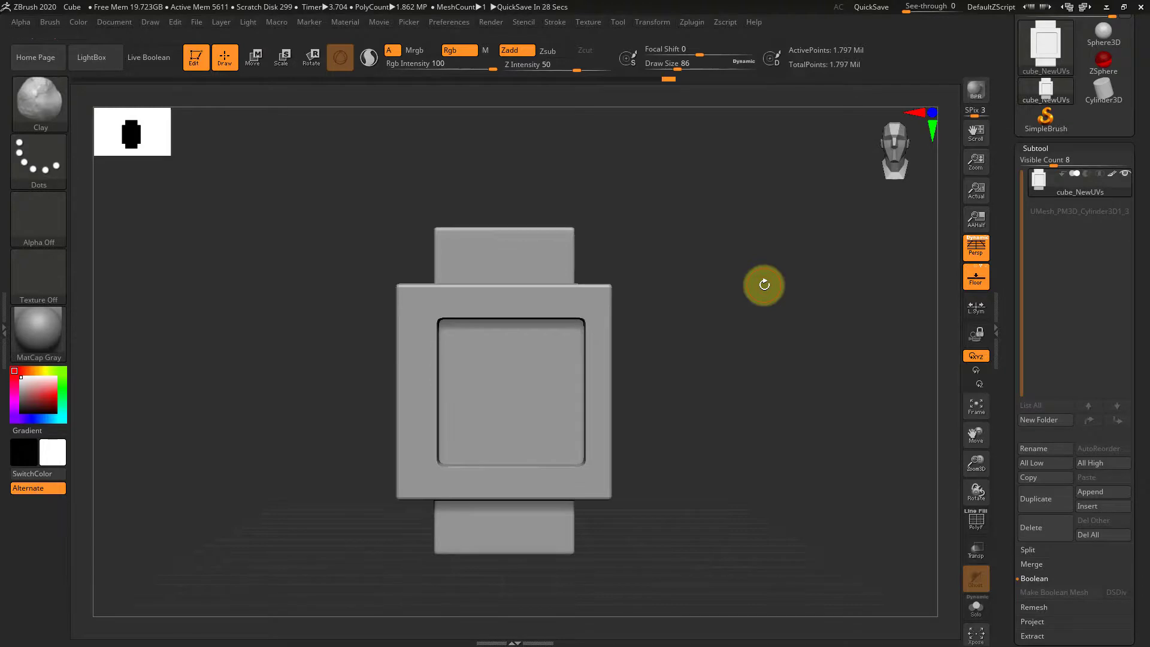
left_click_drag(769, 308, 705, 333, "alt")
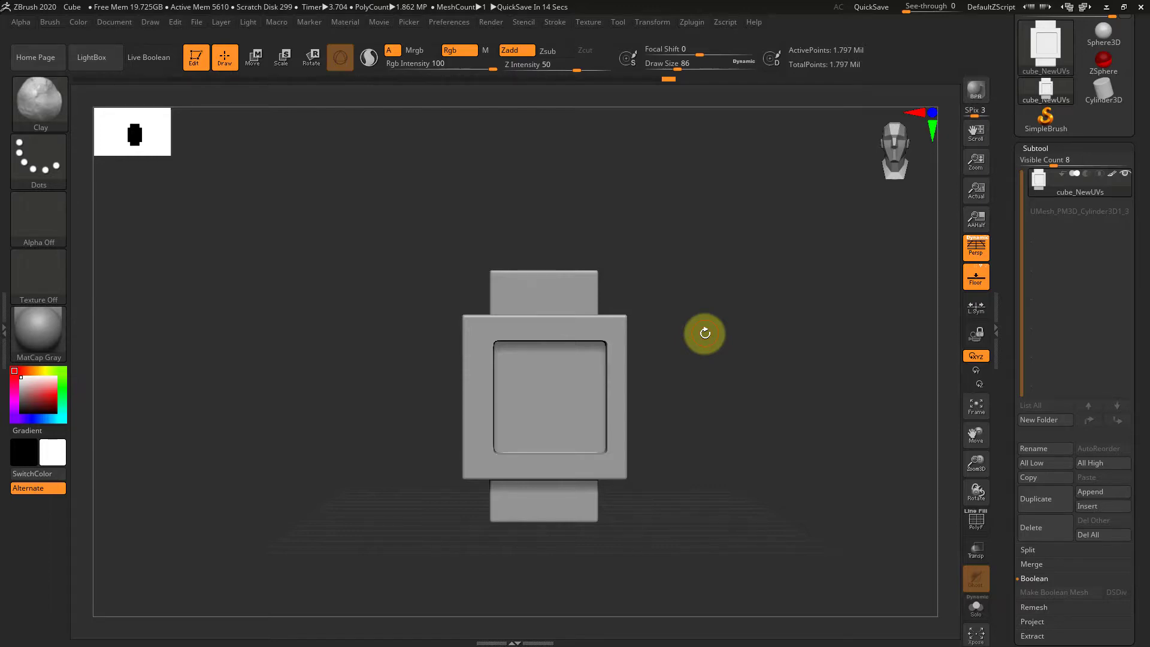
left_click_drag(562, 208, 763, 290)
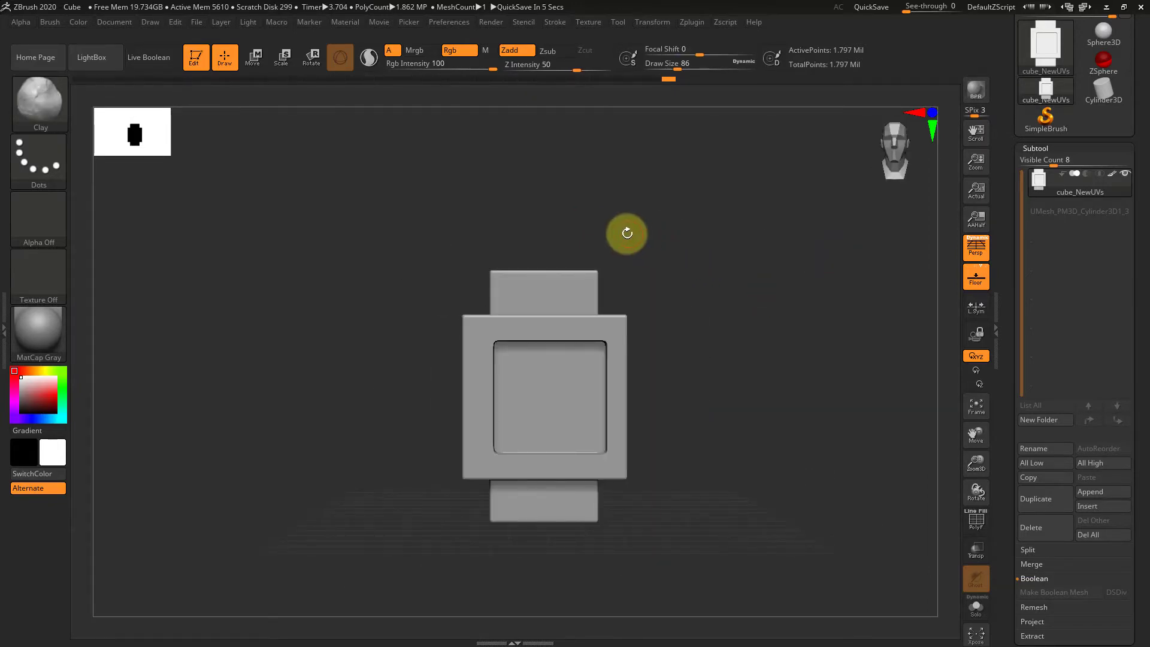